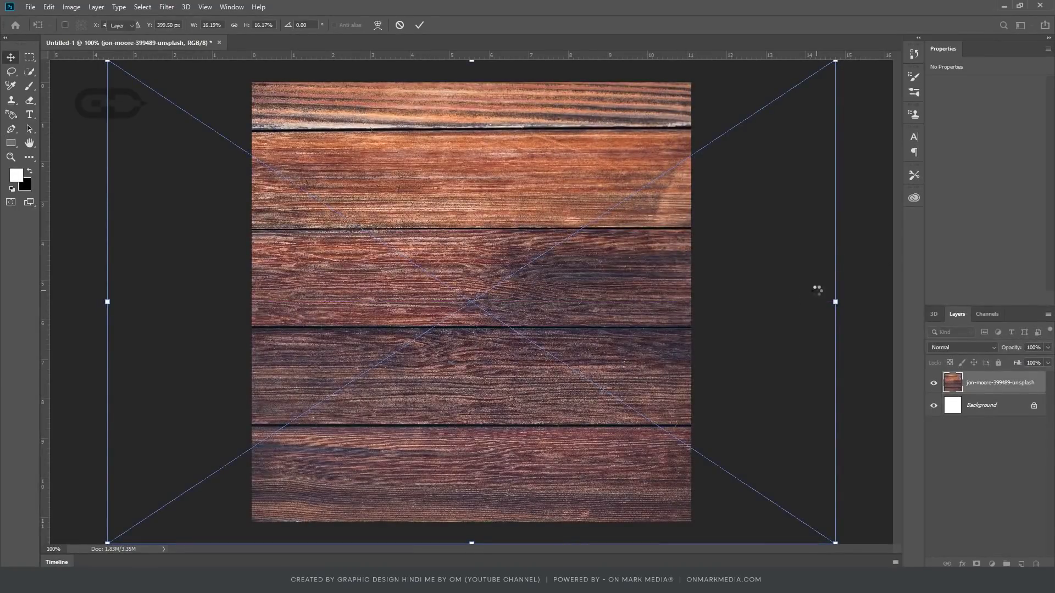
Step: Nudge the wood photo lower, delete the white Background layer, and select the OM logo
{"action": "key", "text": "Return"}
{"action": "left_click_drag", "start_coordinate": [563, 327], "coordinate": [607, 344]}
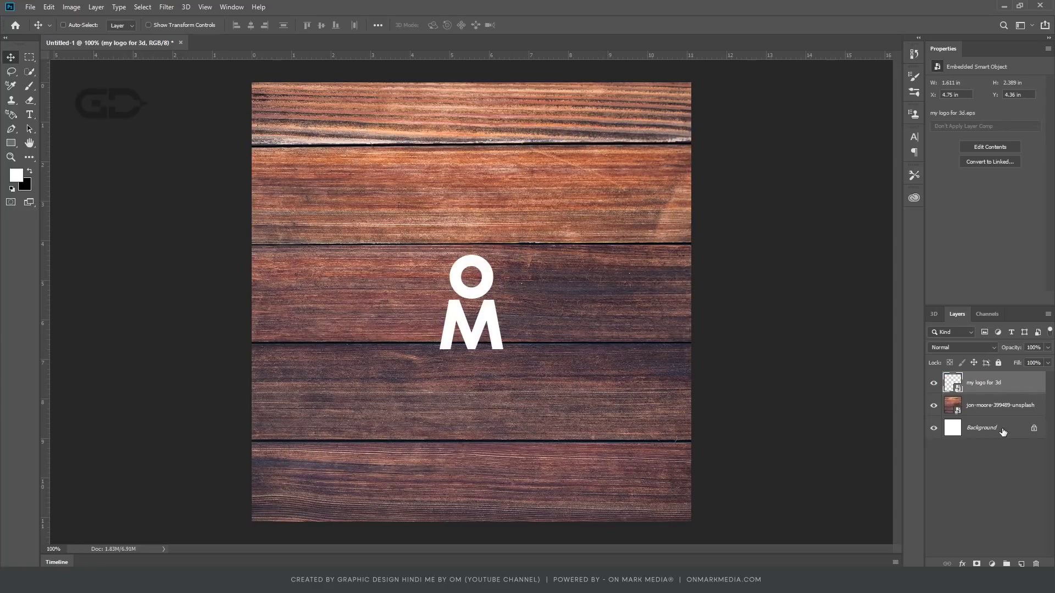
{"action": "left_click", "coordinate": [1003, 432]}
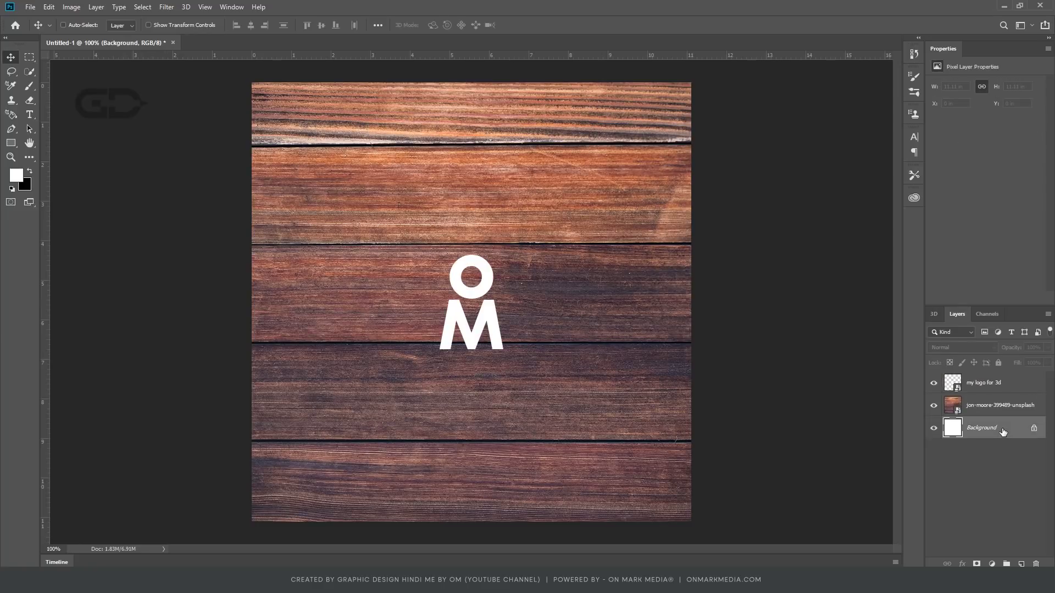
{"action": "key", "text": "Delete"}
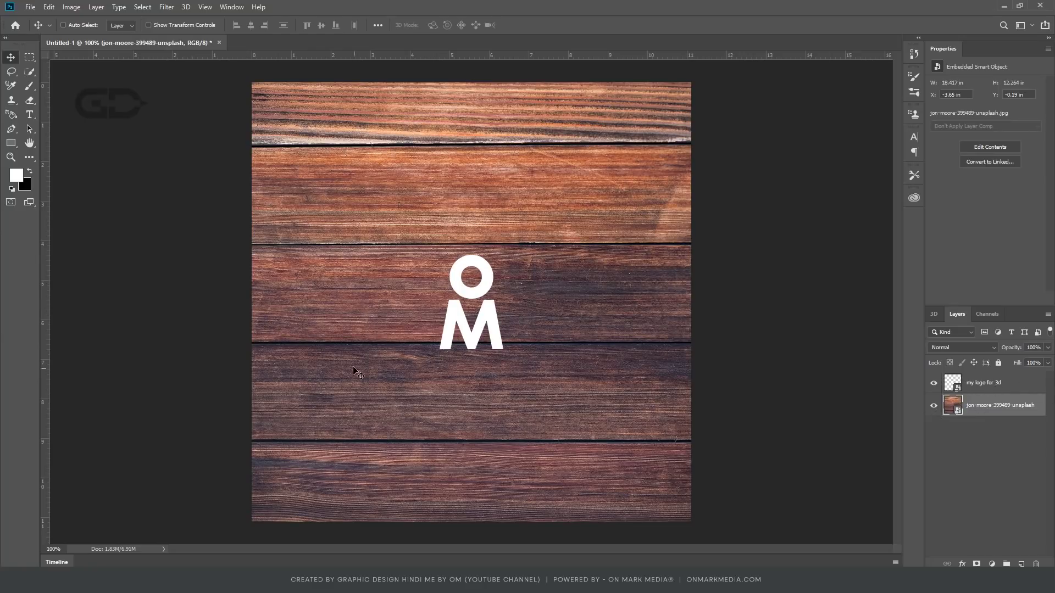
{"action": "left_click", "coordinate": [478, 341], "text": "ctrl"}
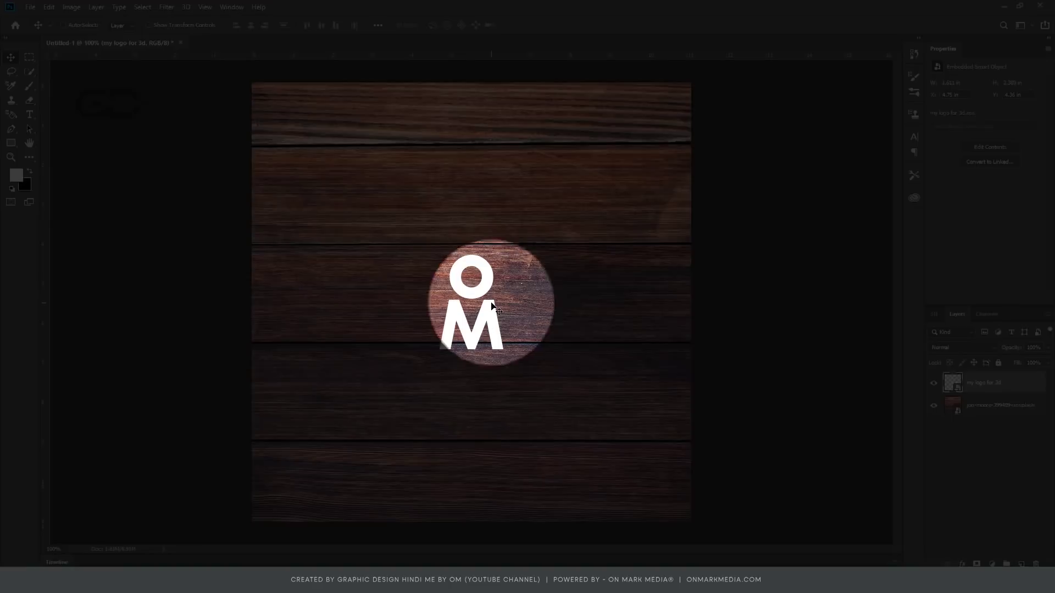
Step: Look through the 3D menu and select the wood-plank layer
{"action": "left_click", "coordinate": [186, 7]}
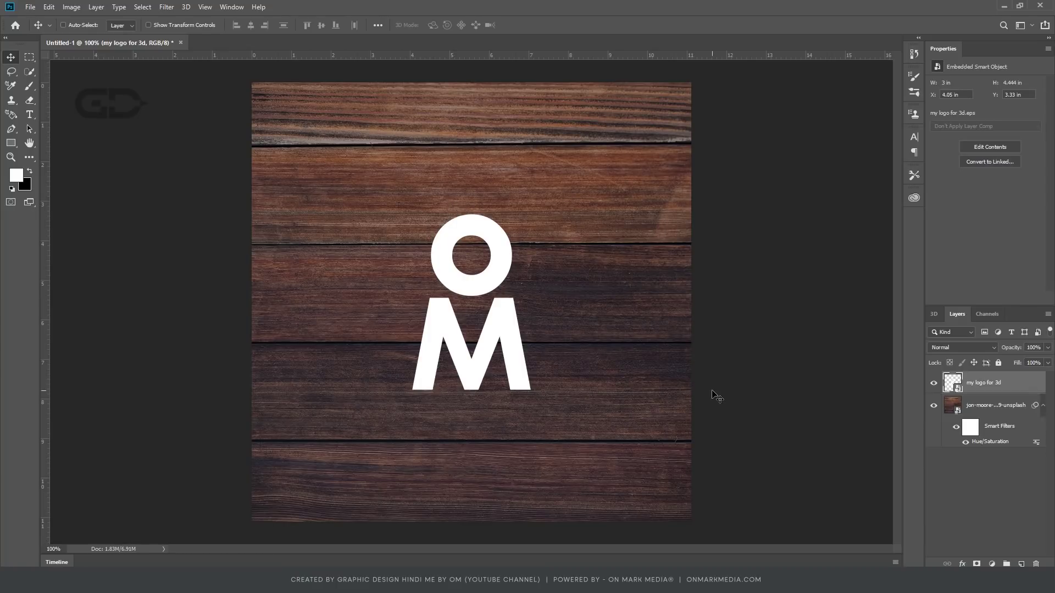
{"action": "left_click", "coordinate": [978, 405]}
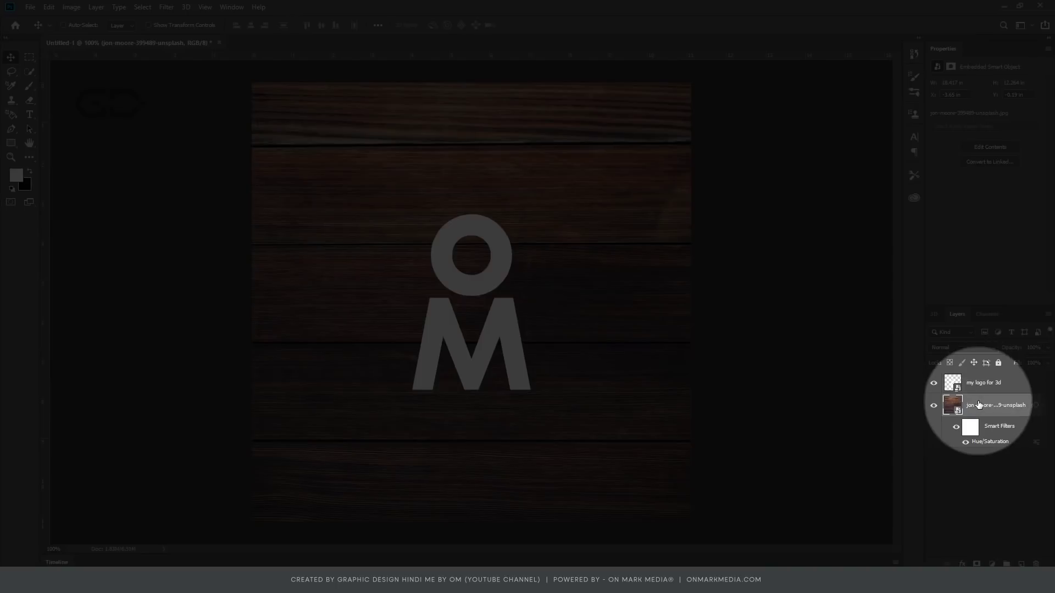
Step: Convert the wood planks into a 3D Postcard, orbit to inspect it, then undo to the front view
{"action": "right_click", "coordinate": [977, 405]}
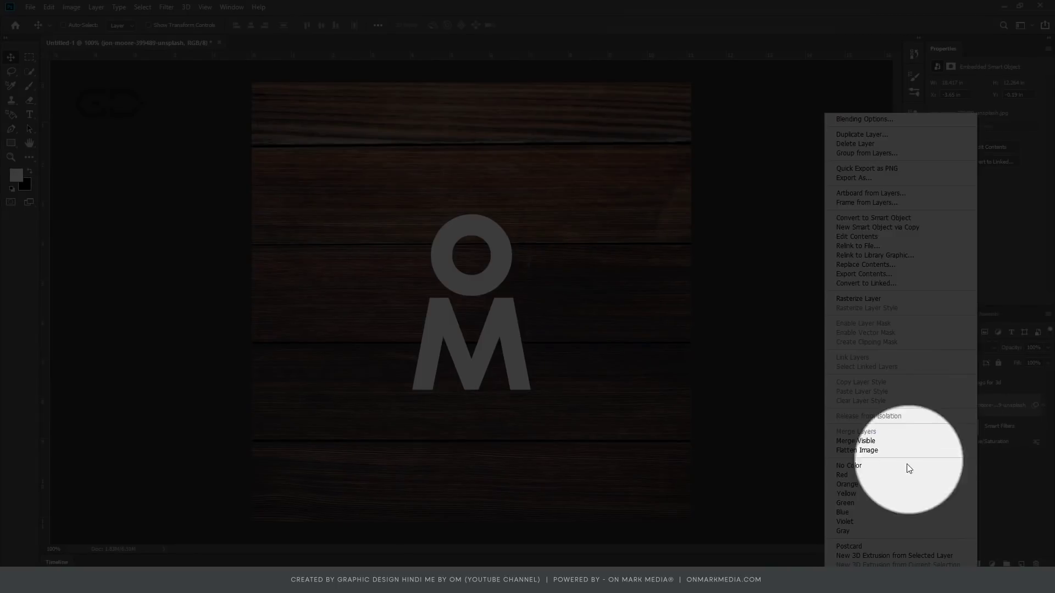
{"action": "left_click", "coordinate": [853, 547]}
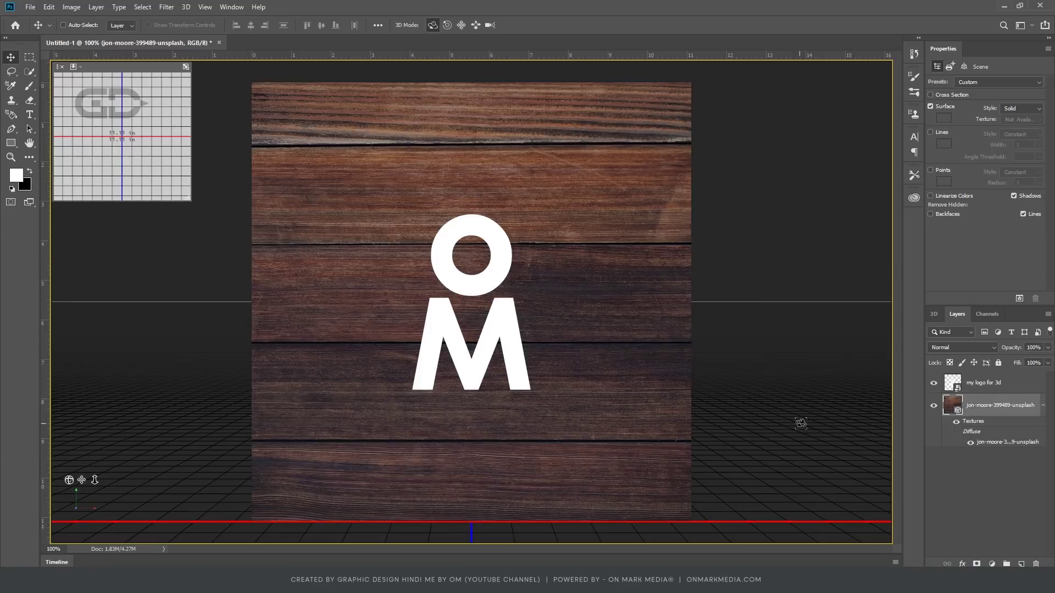
{"action": "mouse_move", "coordinate": [789, 421]}
{"action": "left_mouse_down"}
{"action": "mouse_move", "coordinate": [764, 435]}
{"action": "mouse_move", "coordinate": [740, 423]}
{"action": "mouse_move", "coordinate": [775, 407]}
{"action": "mouse_move", "coordinate": [757, 428]}
{"action": "mouse_move", "coordinate": [788, 411]}
{"action": "mouse_move", "coordinate": [789, 393]}
{"action": "mouse_move", "coordinate": [808, 428]}
{"action": "mouse_move", "coordinate": [764, 451]}
{"action": "mouse_move", "coordinate": [697, 456]}
{"action": "mouse_move", "coordinate": [633, 424]}
{"action": "mouse_move", "coordinate": [1008, 386]}
{"action": "left_mouse_up"}
{"action": "mouse_move", "coordinate": [742, 428]}
{"action": "left_mouse_down"}
{"action": "mouse_move", "coordinate": [301, 375]}
{"action": "mouse_move", "coordinate": [330, 377]}
{"action": "mouse_move", "coordinate": [416, 214]}
{"action": "mouse_move", "coordinate": [453, 251]}
{"action": "left_mouse_up"}
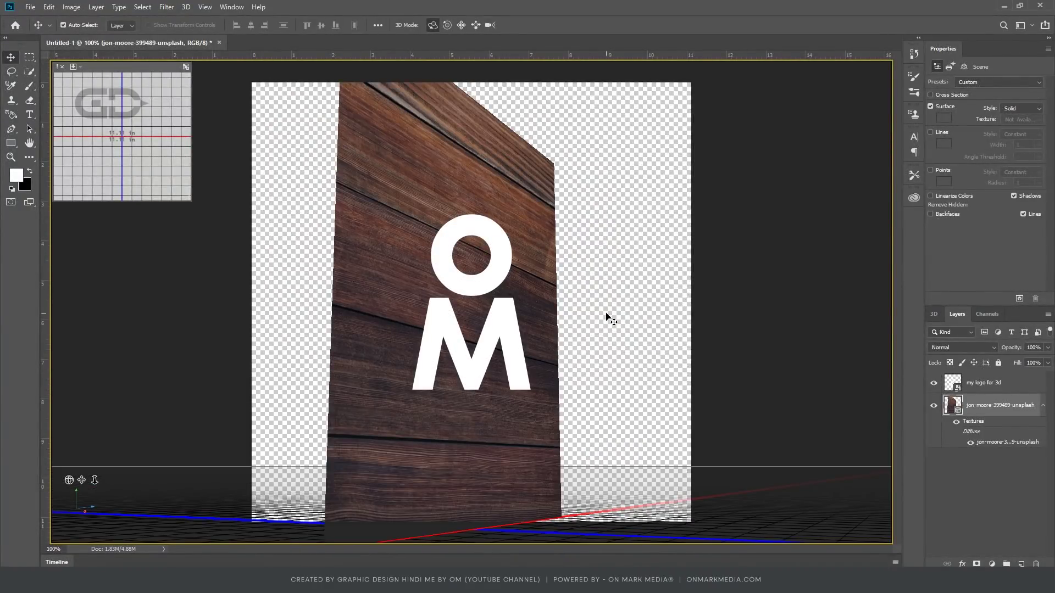
{"action": "key", "text": "ctrl+z"}
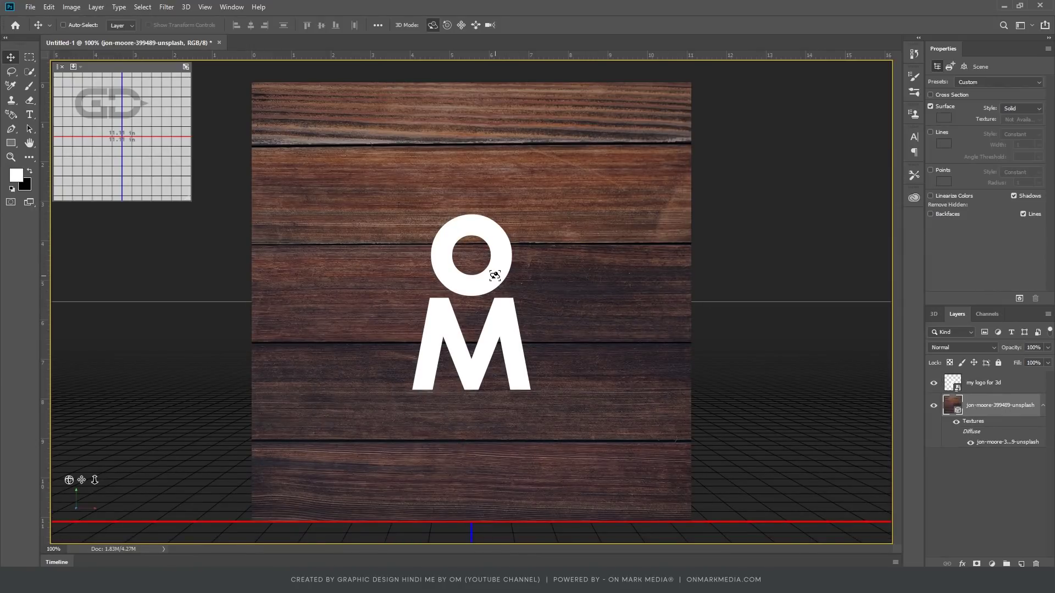
Step: Create a New 3D Extrusion from the OM logo layer
{"action": "left_click", "coordinate": [1012, 385]}
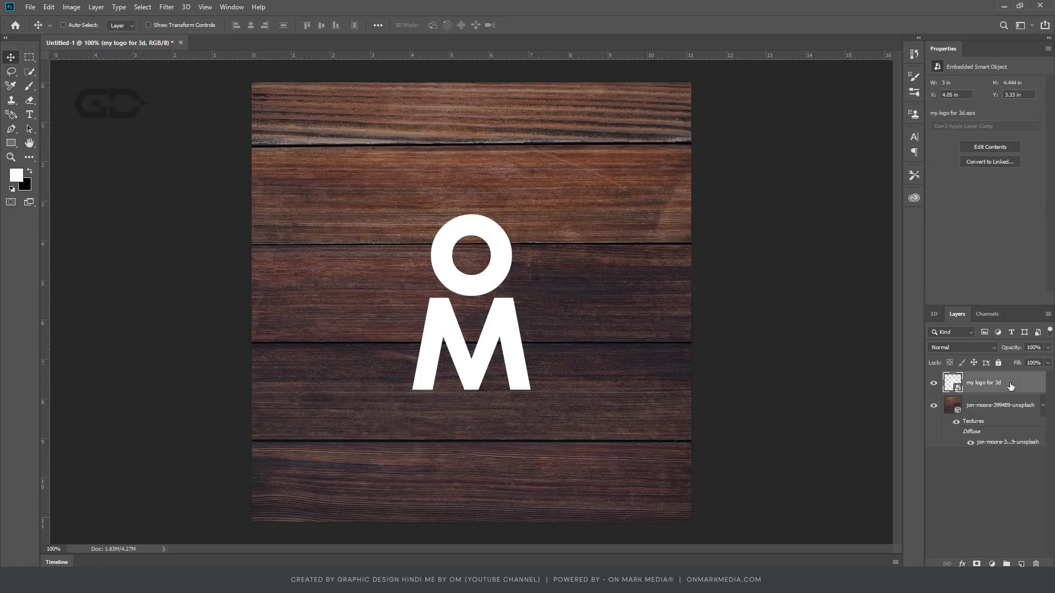
{"action": "right_click", "coordinate": [1011, 386]}
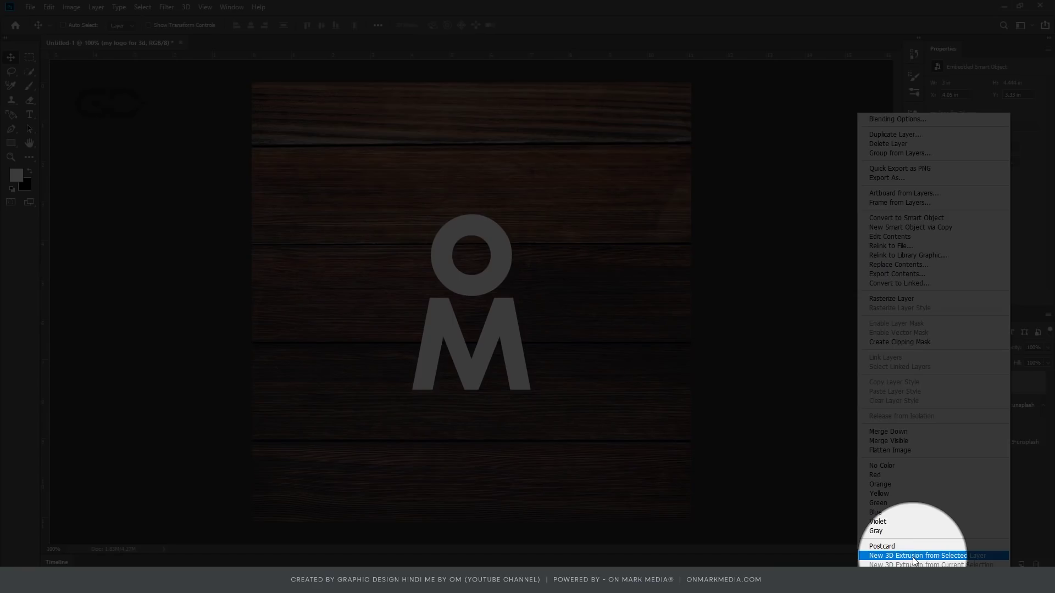
{"action": "left_click", "coordinate": [957, 559]}
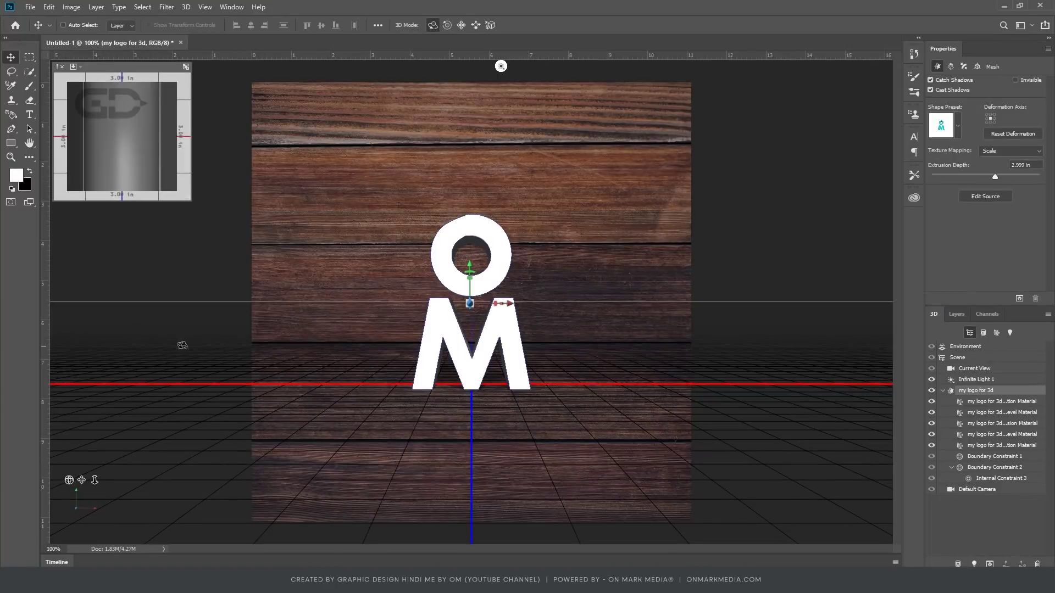
Step: Orbit the camera to the logo's side and reduce its extrusion depth to 0.441 in
{"action": "left_click", "coordinate": [182, 345]}
{"action": "mouse_move", "coordinate": [134, 343]}
{"action": "left_mouse_down"}
{"action": "mouse_move", "coordinate": [185, 359]}
{"action": "mouse_move", "coordinate": [341, 352]}
{"action": "mouse_move", "coordinate": [158, 347]}
{"action": "left_mouse_up"}
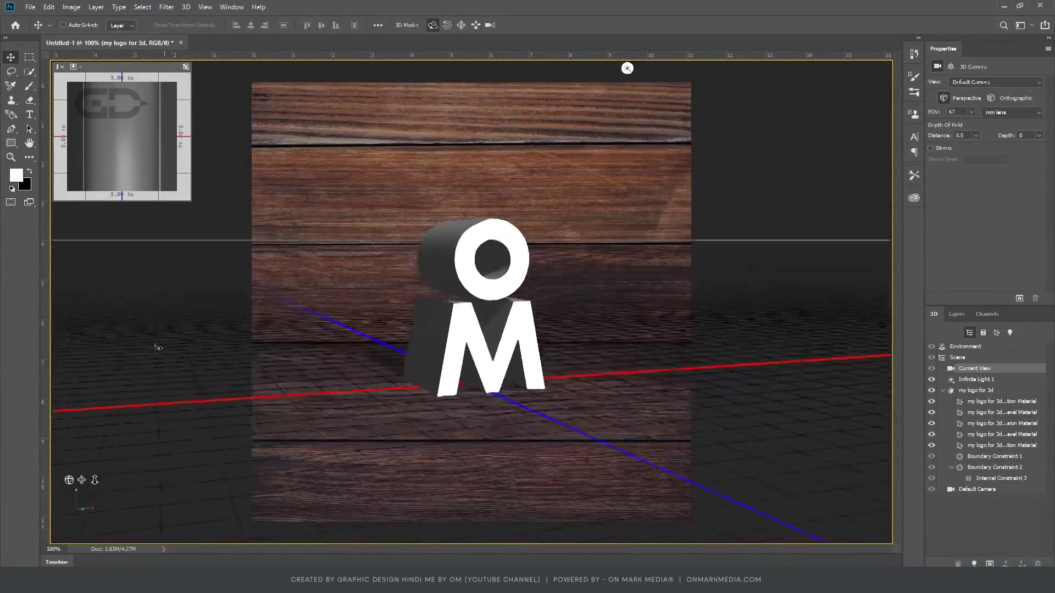
{"action": "left_click_drag", "start_coordinate": [158, 347], "coordinate": [415, 368]}
{"action": "left_click", "coordinate": [451, 362]}
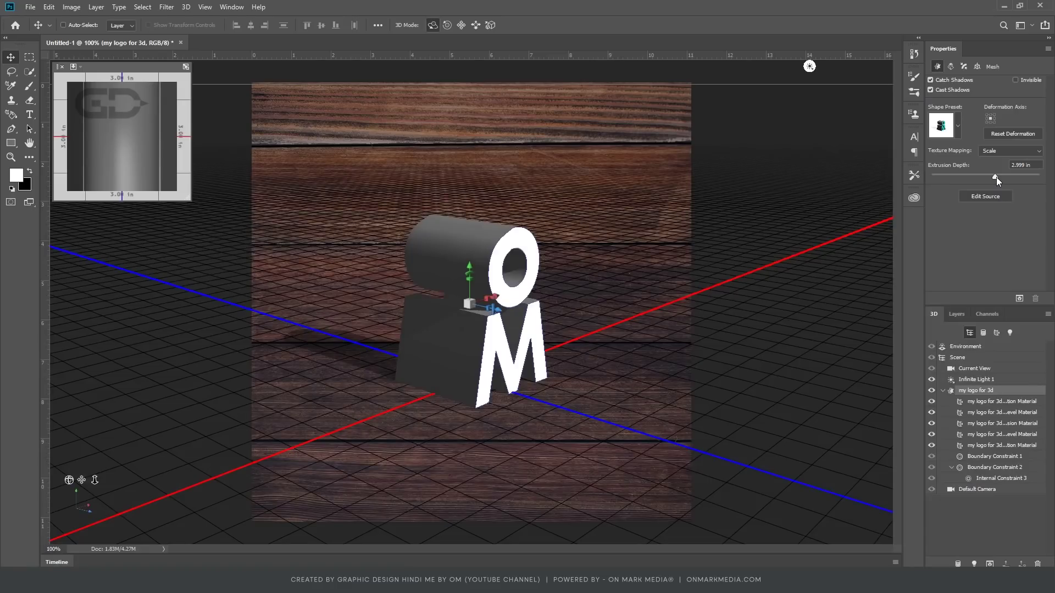
{"action": "left_click_drag", "start_coordinate": [996, 177], "coordinate": [987, 175]}
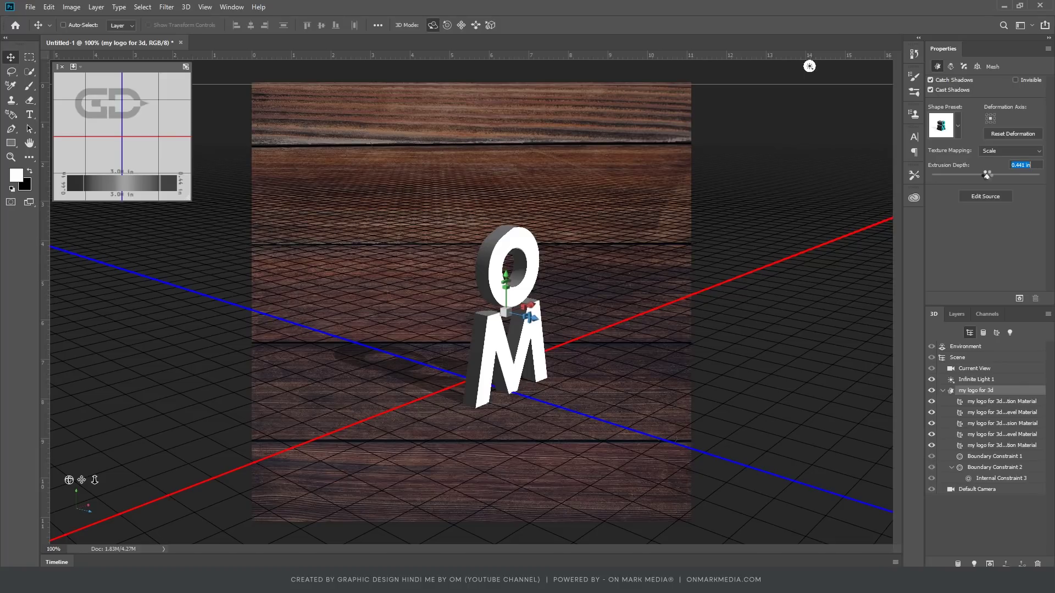
Step: Move the 3D OM logo along its Y, Z and X axes
{"action": "scroll", "coordinate": [544, 310], "scroll_direction": "up", "scroll_amount": 3}
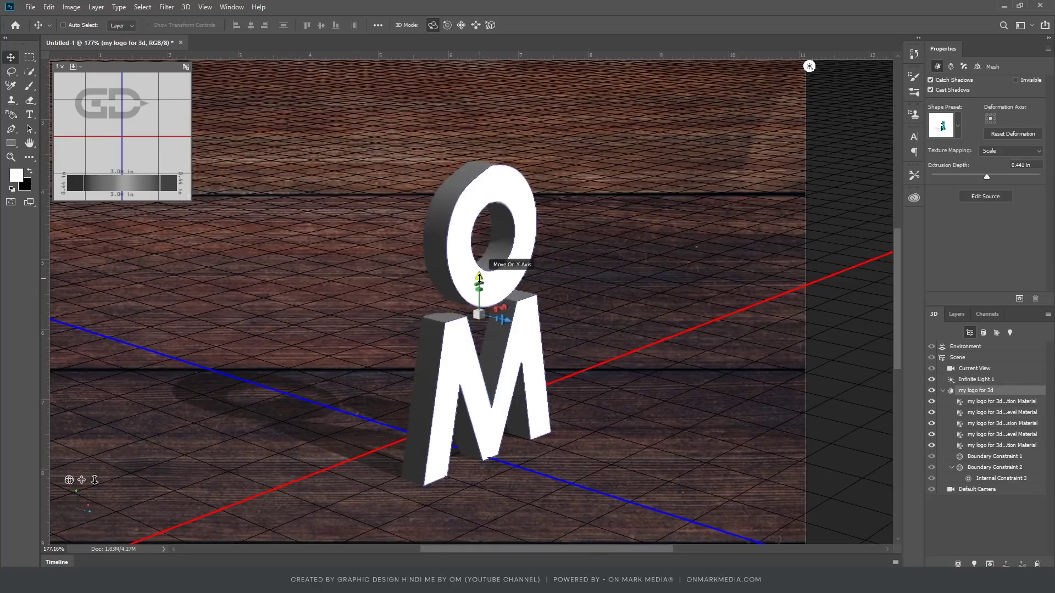
{"action": "mouse_move", "coordinate": [479, 278]}
{"action": "left_mouse_down"}
{"action": "mouse_move", "coordinate": [489, 149]}
{"action": "mouse_move", "coordinate": [488, 278]}
{"action": "left_mouse_up"}
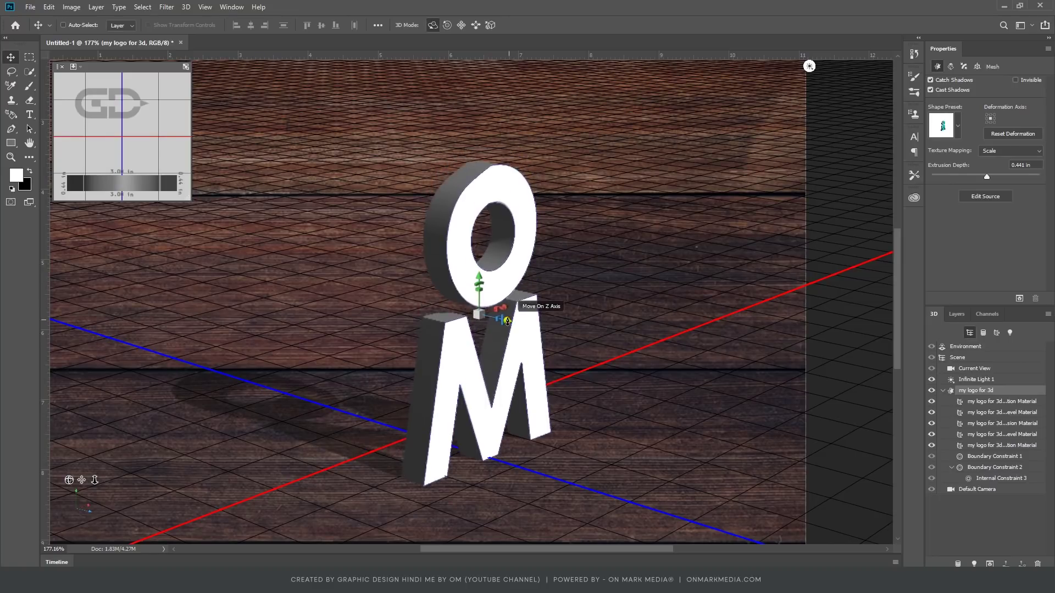
{"action": "mouse_move", "coordinate": [505, 319]}
{"action": "left_mouse_down"}
{"action": "mouse_move", "coordinate": [572, 359]}
{"action": "mouse_move", "coordinate": [482, 328]}
{"action": "left_mouse_up"}
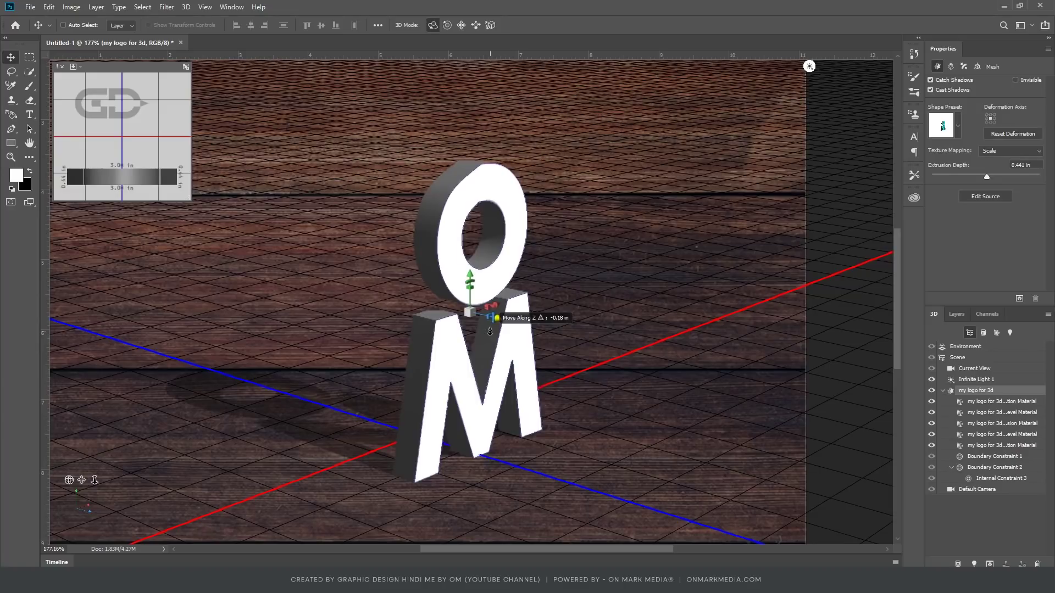
{"action": "left_click", "coordinate": [488, 302]}
{"action": "left_click_drag", "start_coordinate": [488, 302], "coordinate": [444, 354]}
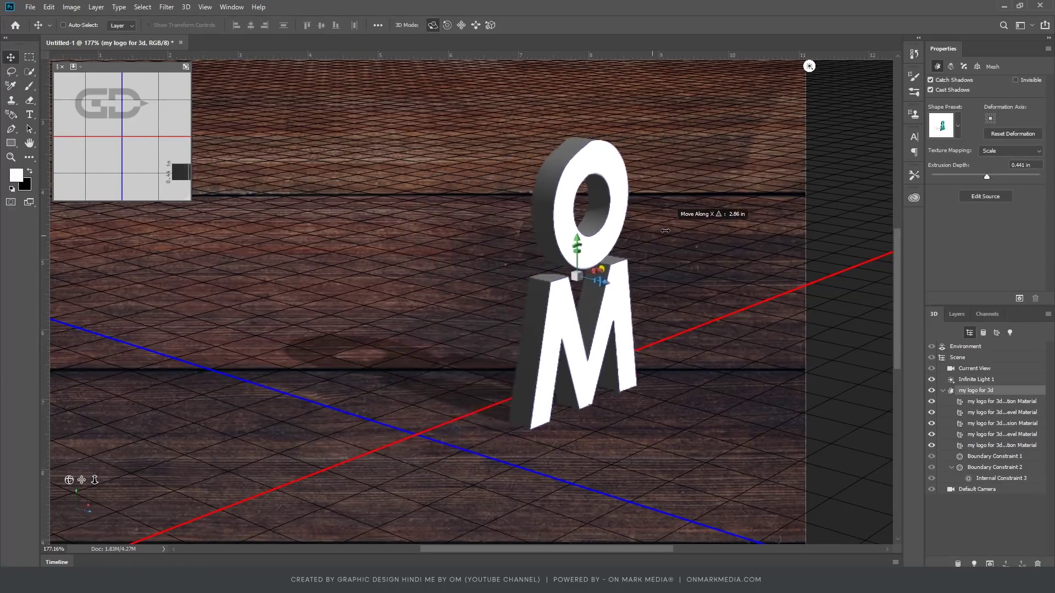
{"action": "left_click_drag", "start_coordinate": [444, 354], "coordinate": [497, 319]}
Step: Scale the logo uniformly, settling on a slightly smaller size than the largest drag
{"action": "scroll", "coordinate": [508, 332], "scroll_direction": "down", "scroll_amount": 3}
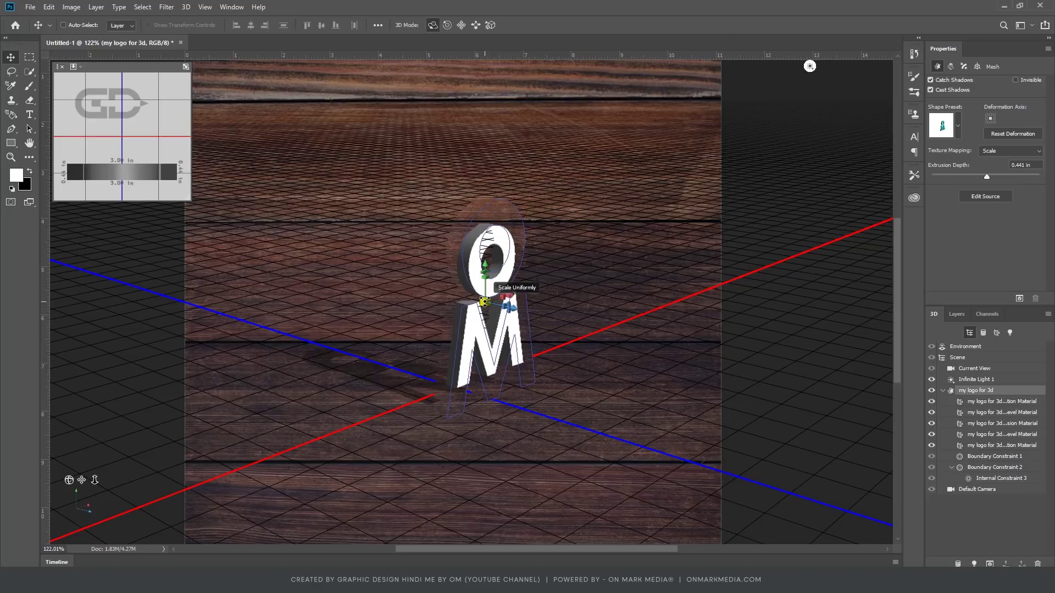
{"action": "left_click_drag", "start_coordinate": [483, 302], "coordinate": [375, 197]}
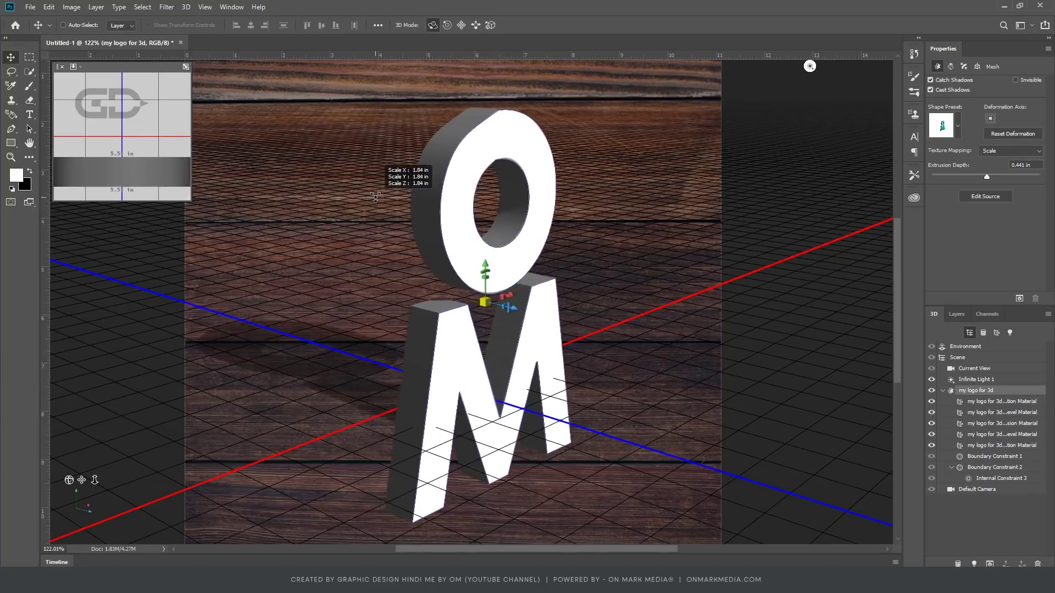
{"action": "left_click_drag", "start_coordinate": [375, 196], "coordinate": [442, 235]}
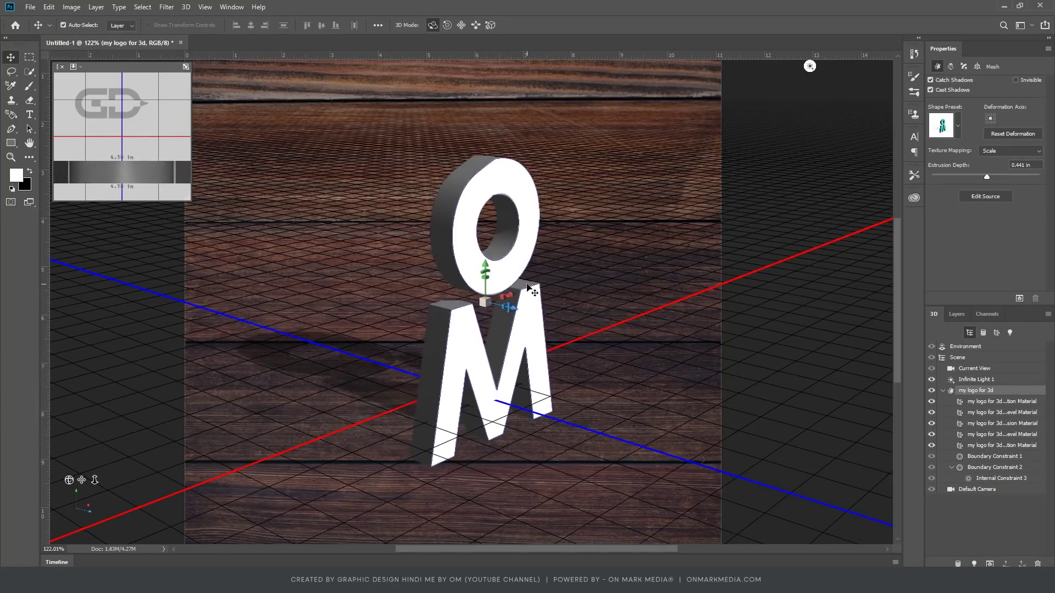
{"action": "left_click", "coordinate": [790, 358]}
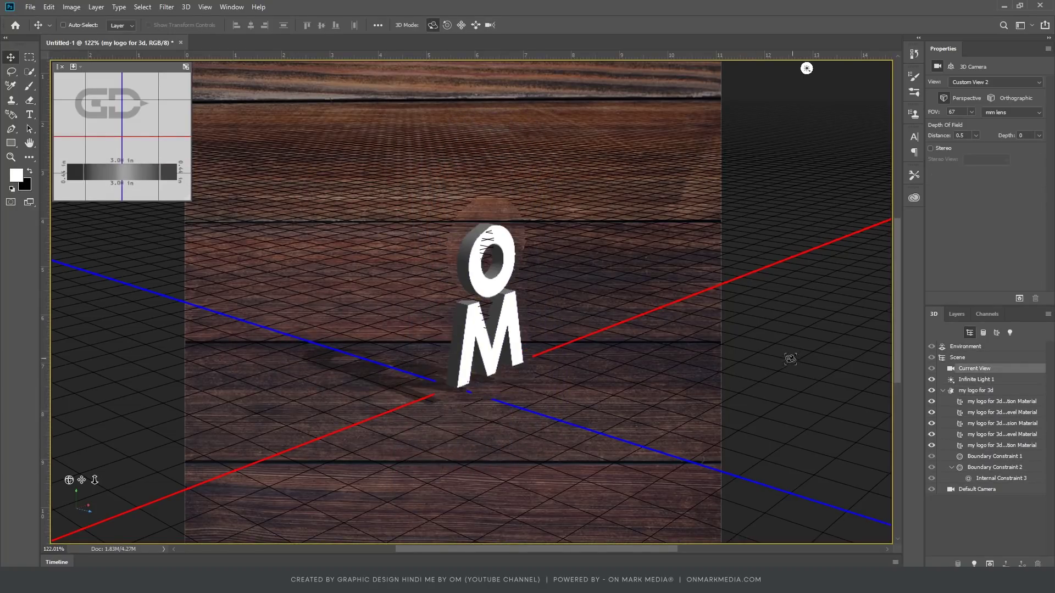
Step: Stand the OM logo upright facing front and tilt the camera to look down at the floor
{"action": "mouse_move", "coordinate": [806, 361]}
{"action": "left_mouse_down"}
{"action": "mouse_move", "coordinate": [715, 329]}
{"action": "mouse_move", "coordinate": [783, 390]}
{"action": "mouse_move", "coordinate": [773, 369]}
{"action": "mouse_move", "coordinate": [756, 371]}
{"action": "left_mouse_up"}
{"action": "left_click", "coordinate": [542, 331]}
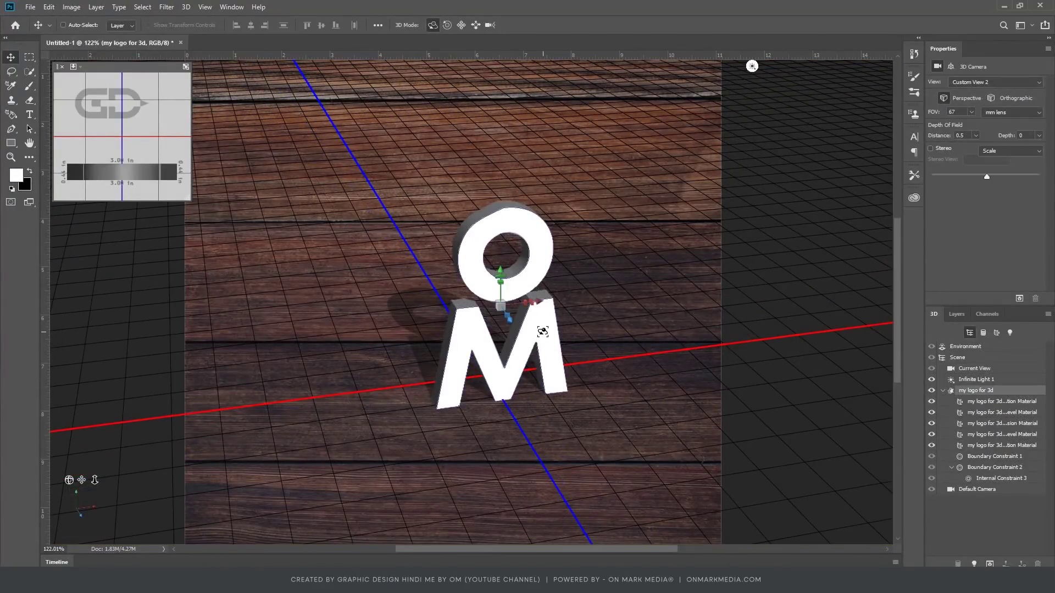
{"action": "mouse_move", "coordinate": [545, 326]}
{"action": "left_mouse_down"}
{"action": "mouse_move", "coordinate": [511, 226]}
{"action": "mouse_move", "coordinate": [550, 330]}
{"action": "left_mouse_up"}
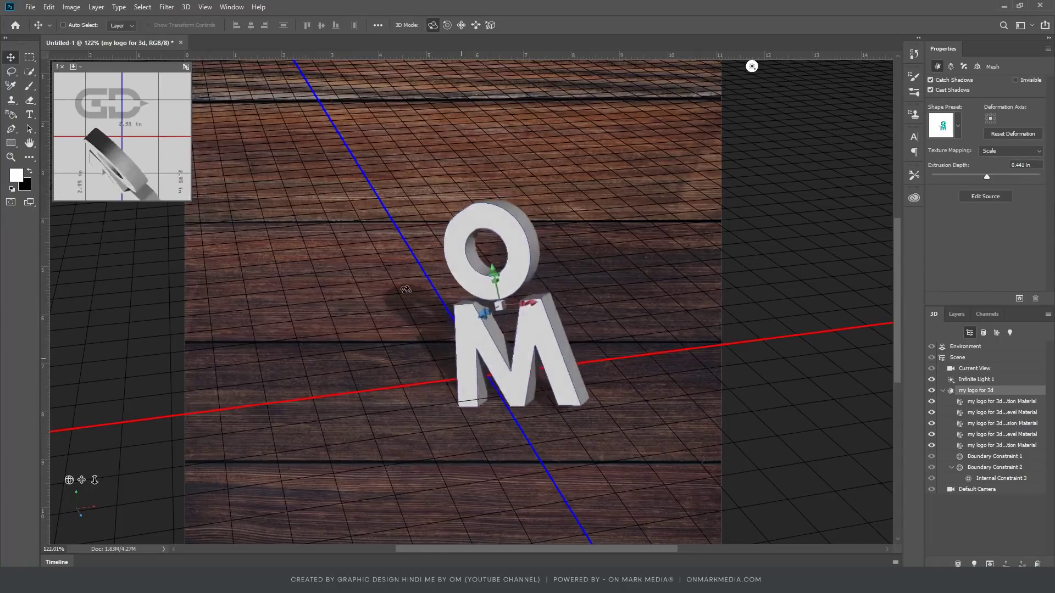
{"action": "left_click", "coordinate": [625, 441]}
{"action": "left_click_drag", "start_coordinate": [626, 441], "coordinate": [624, 442]}
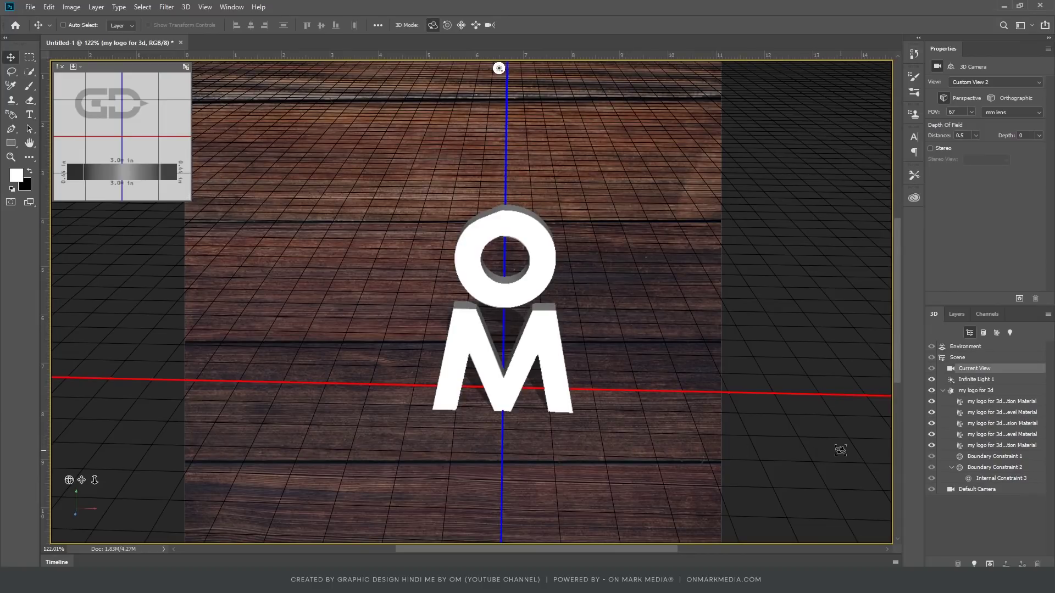
{"action": "mouse_move", "coordinate": [835, 451]}
{"action": "left_mouse_down"}
{"action": "mouse_move", "coordinate": [826, 444]}
{"action": "mouse_move", "coordinate": [873, 431]}
{"action": "left_mouse_up"}
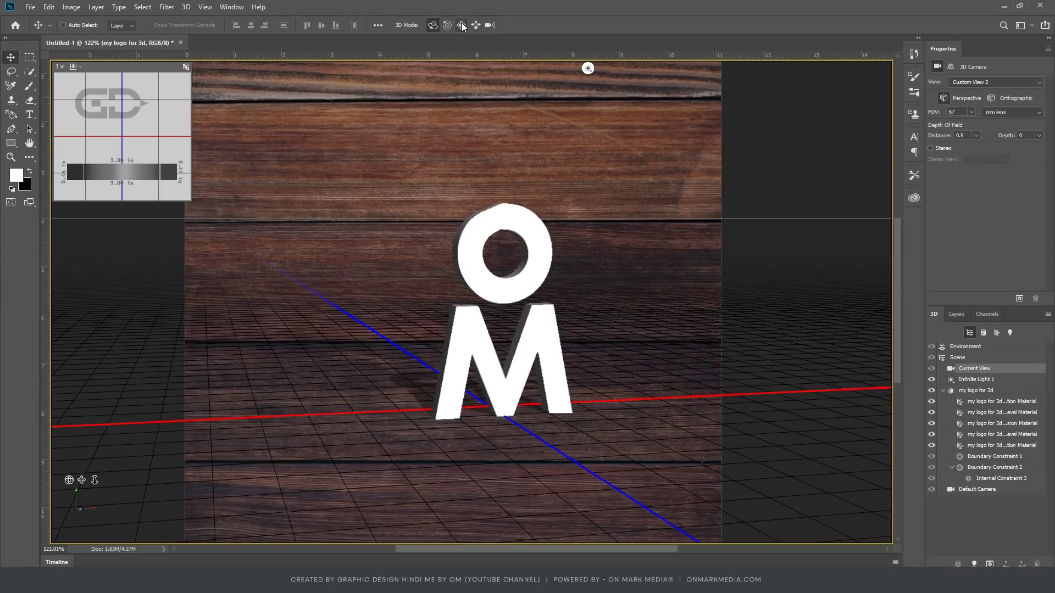
{"action": "mouse_move", "coordinate": [604, 297]}
{"action": "left_mouse_down"}
{"action": "mouse_move", "coordinate": [595, 298]}
{"action": "mouse_move", "coordinate": [614, 297]}
{"action": "left_mouse_up"}
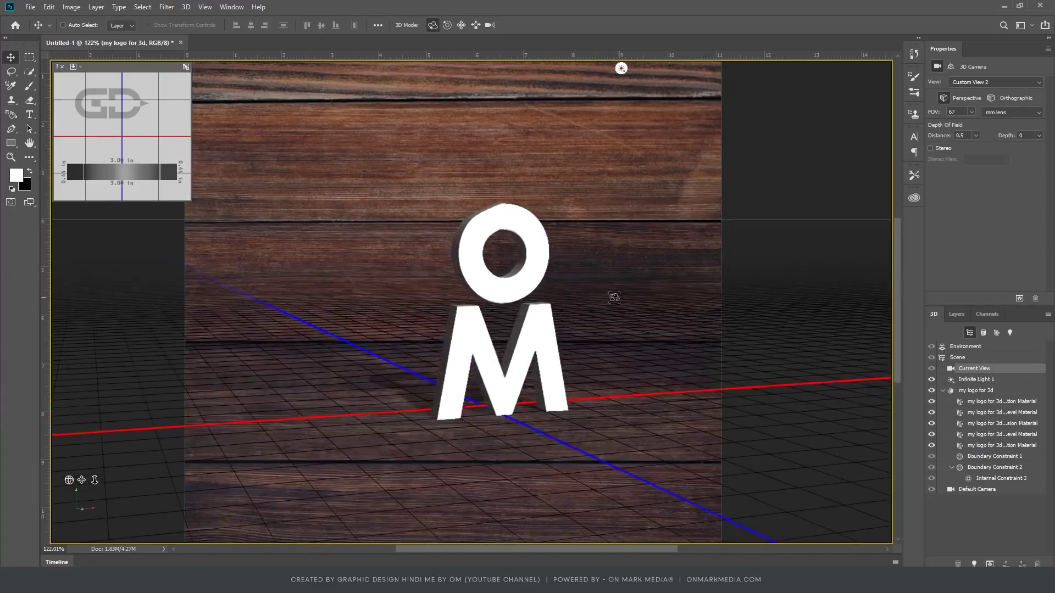
Step: Pan, tilt, slide and dolly the camera so the letters shift left and appear larger
{"action": "left_click", "coordinate": [462, 25]}
{"action": "mouse_move", "coordinate": [535, 334]}
{"action": "left_mouse_down"}
{"action": "mouse_move", "coordinate": [286, 335]}
{"action": "mouse_move", "coordinate": [513, 449]}
{"action": "mouse_move", "coordinate": [477, 431]}
{"action": "left_mouse_up"}
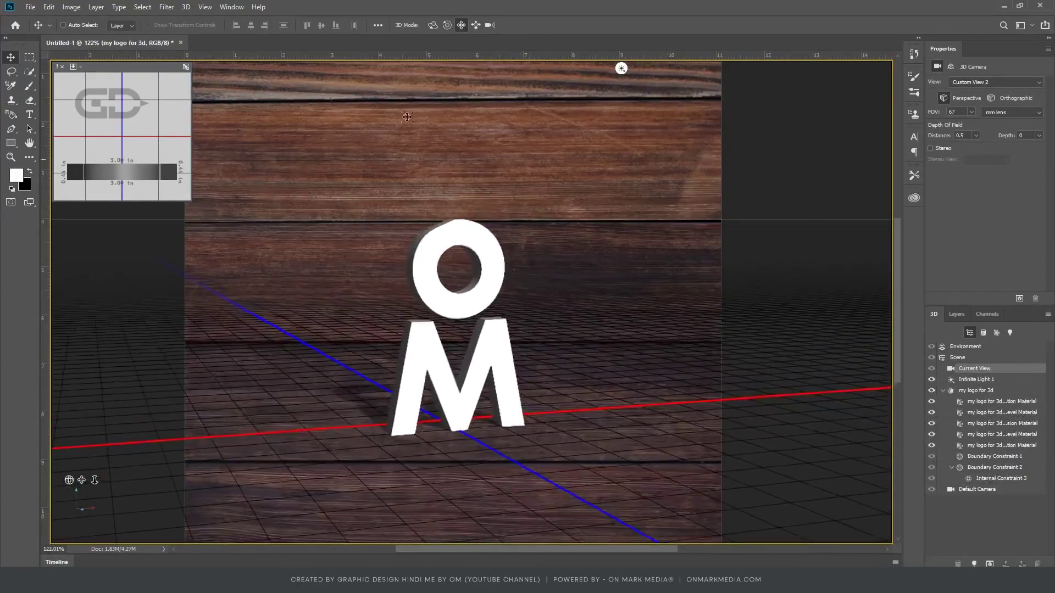
{"action": "left_click", "coordinate": [447, 25]}
{"action": "left_click_drag", "start_coordinate": [498, 233], "coordinate": [497, 252]}
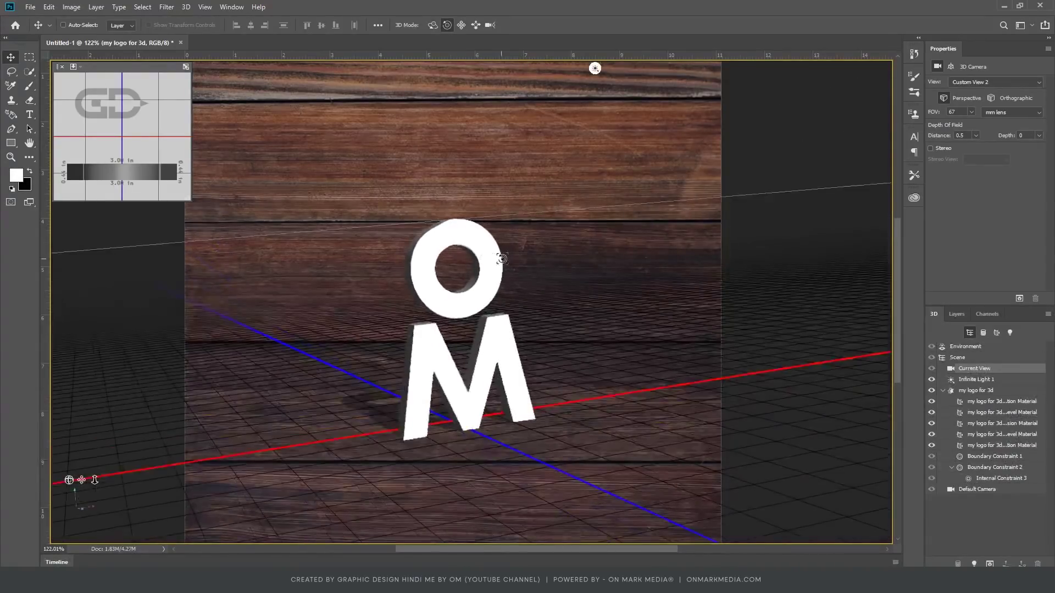
{"action": "left_click", "coordinate": [475, 25]}
{"action": "left_click_drag", "start_coordinate": [531, 285], "coordinate": [535, 308]}
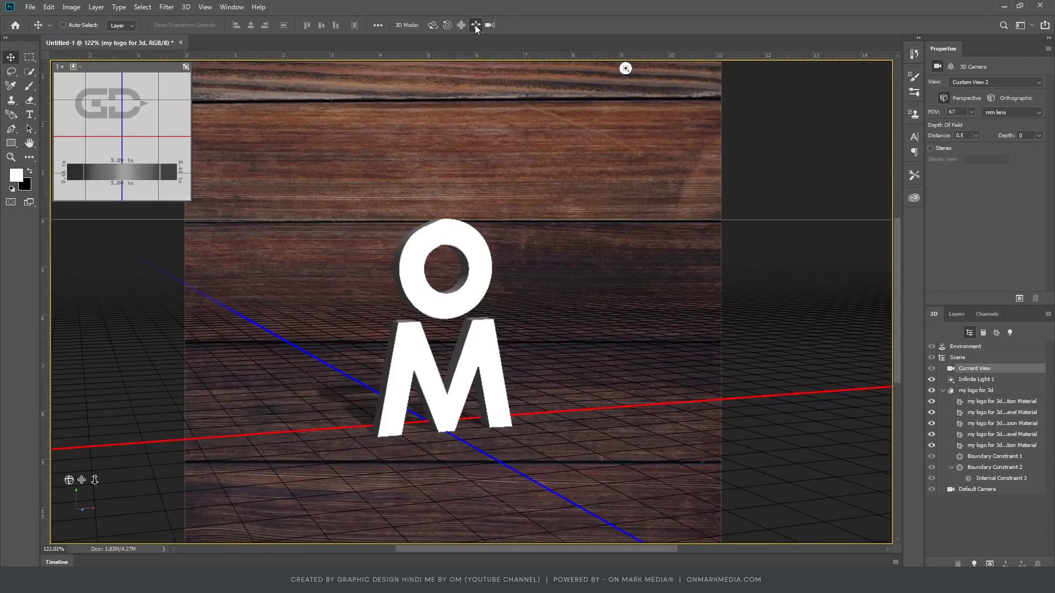
{"action": "left_click", "coordinate": [490, 25]}
{"action": "mouse_move", "coordinate": [479, 304]}
{"action": "left_mouse_down"}
{"action": "mouse_move", "coordinate": [264, 228]}
{"action": "mouse_move", "coordinate": [623, 421]}
{"action": "mouse_move", "coordinate": [580, 331]}
{"action": "left_mouse_up"}
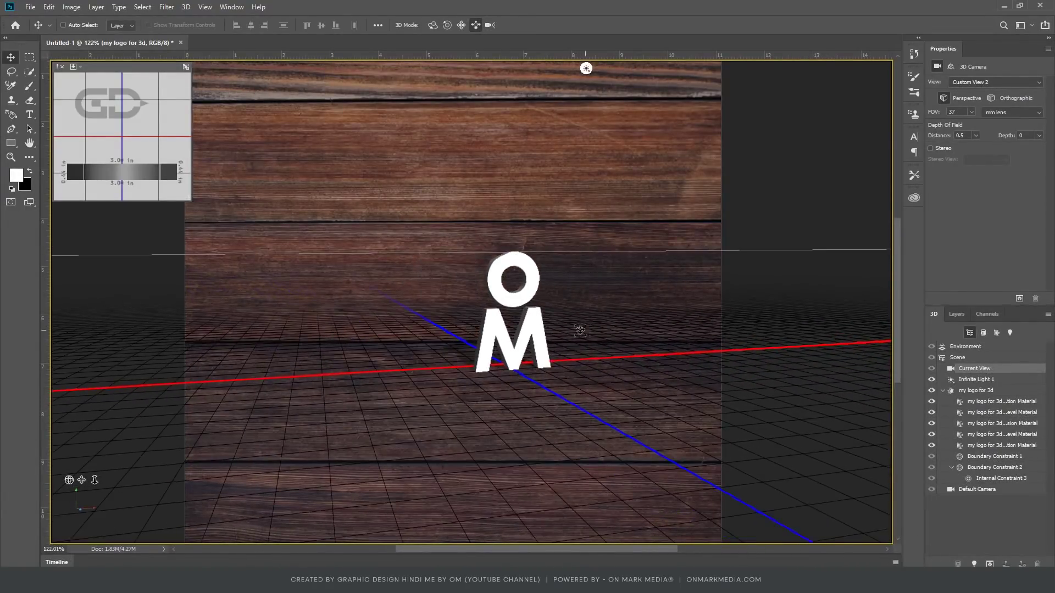
{"action": "left_click_drag", "start_coordinate": [580, 330], "coordinate": [564, 342]}
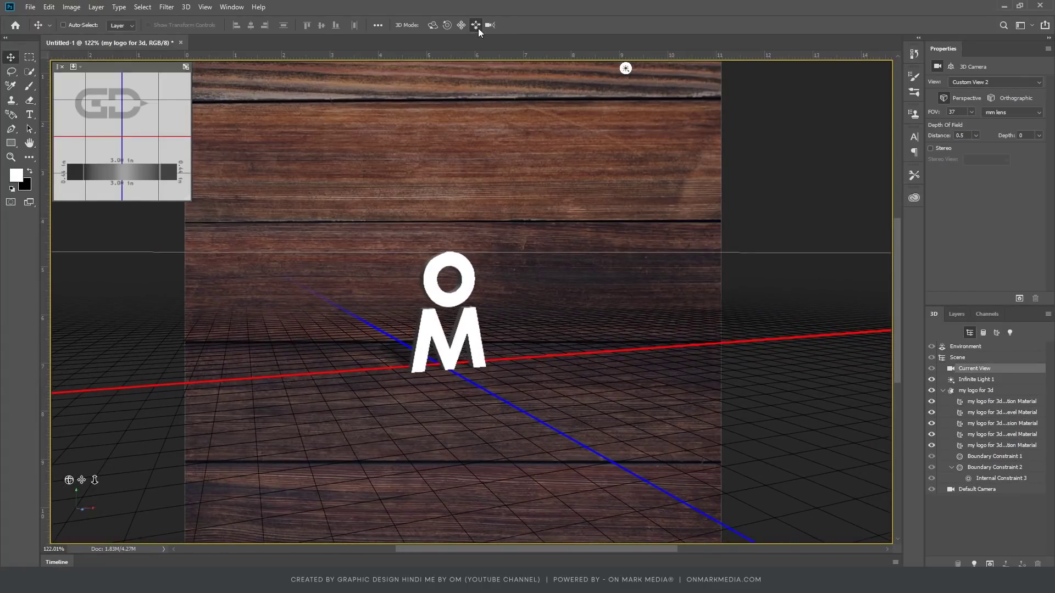
{"action": "mouse_move", "coordinate": [470, 316]}
{"action": "left_mouse_down"}
{"action": "mouse_move", "coordinate": [453, 342]}
{"action": "mouse_move", "coordinate": [492, 370]}
{"action": "left_mouse_up"}
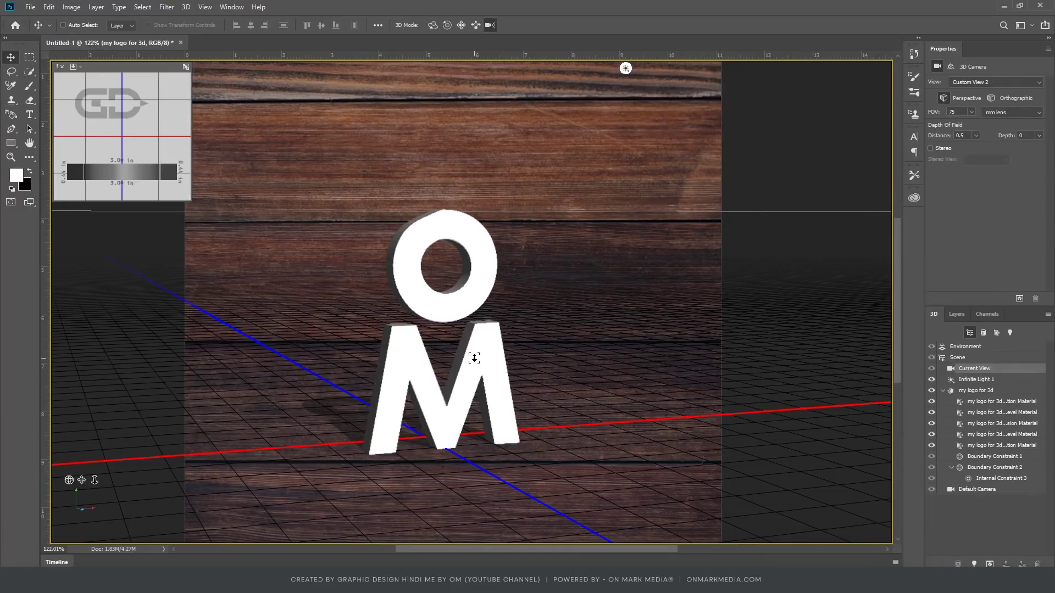
Step: Lower the logo material's Shine to 19%
{"action": "left_click", "coordinate": [982, 403]}
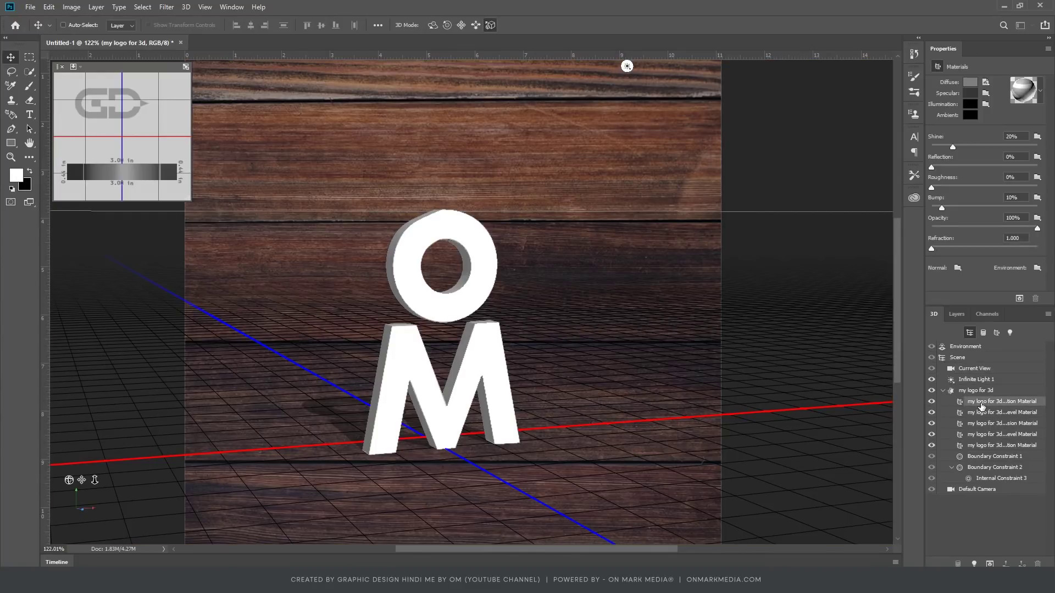
{"action": "left_click", "coordinate": [980, 413]}
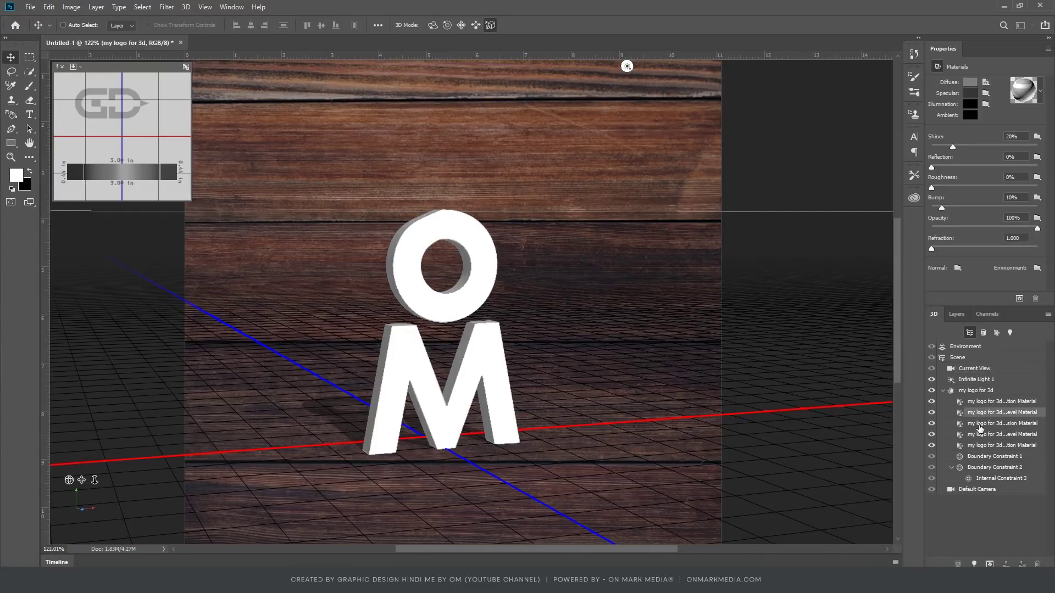
{"action": "left_click", "coordinate": [979, 426]}
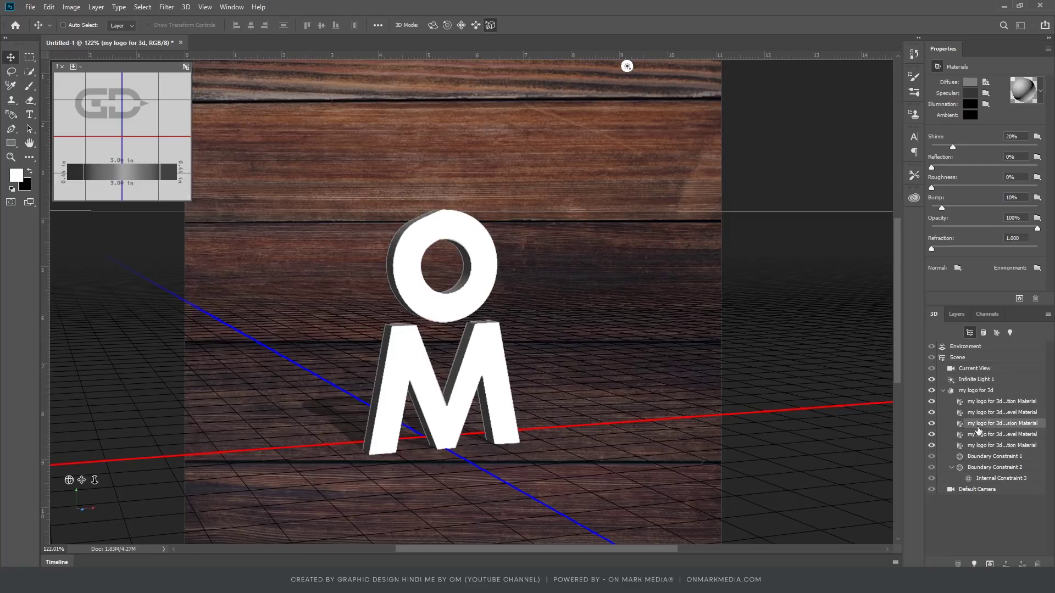
{"action": "left_click", "coordinate": [982, 403]}
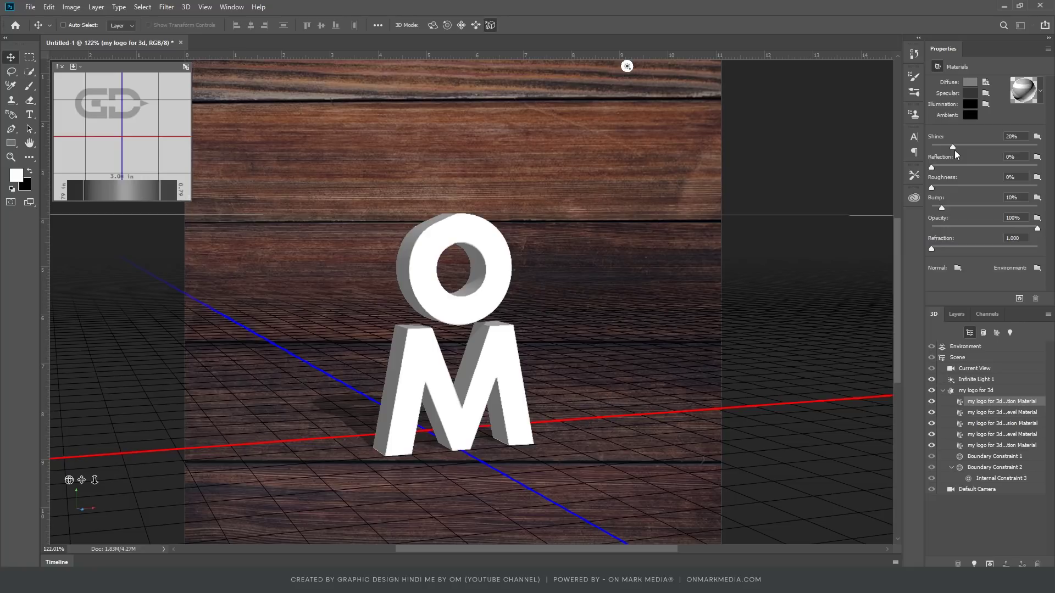
{"action": "left_click_drag", "start_coordinate": [952, 147], "coordinate": [951, 147]}
Step: Select the logo mesh's first four materials together and bring up their Diffuse colour
{"action": "left_click", "coordinate": [562, 381]}
{"action": "left_click", "coordinate": [481, 376]}
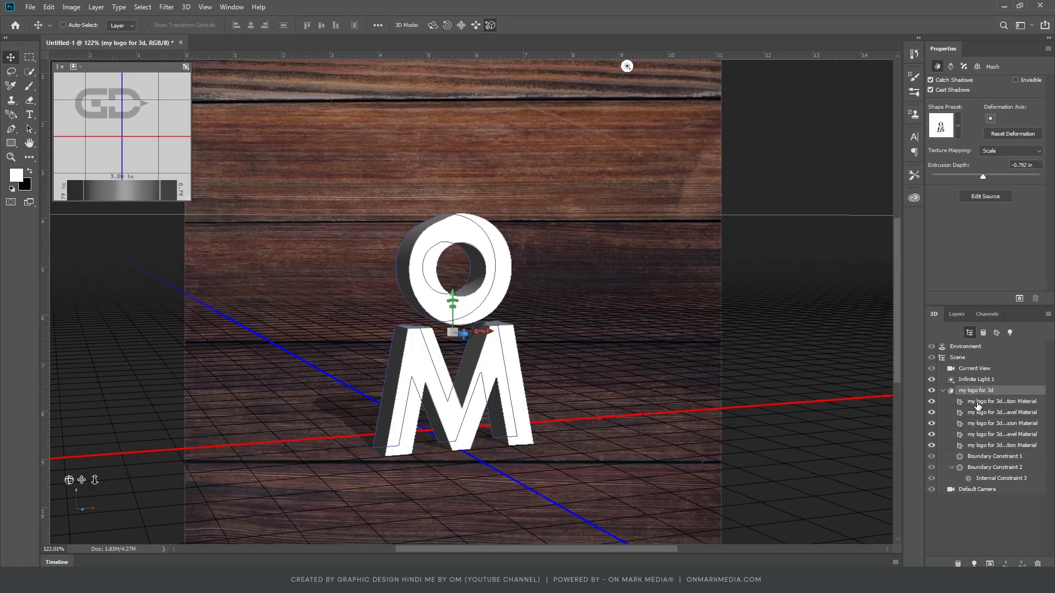
{"action": "left_click", "coordinate": [976, 402]}
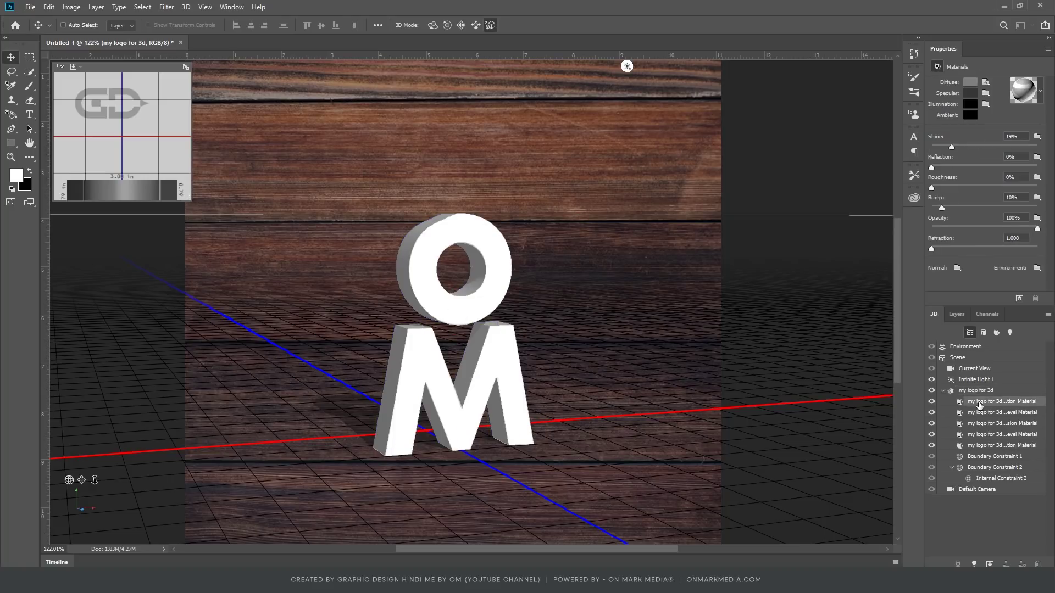
{"action": "left_click", "coordinate": [982, 434], "text": "shift"}
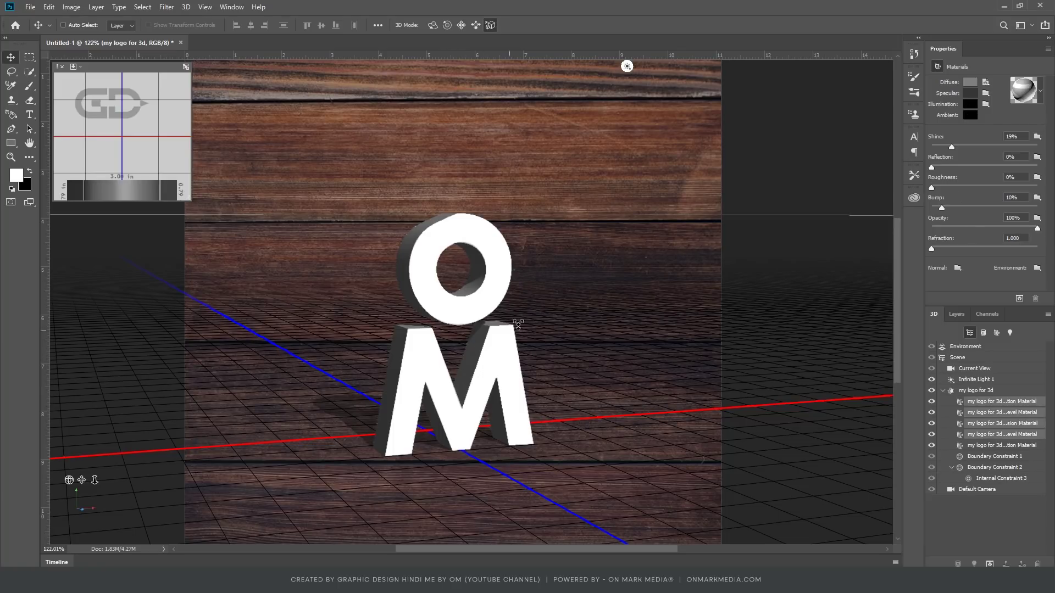
{"action": "left_click", "coordinate": [970, 82]}
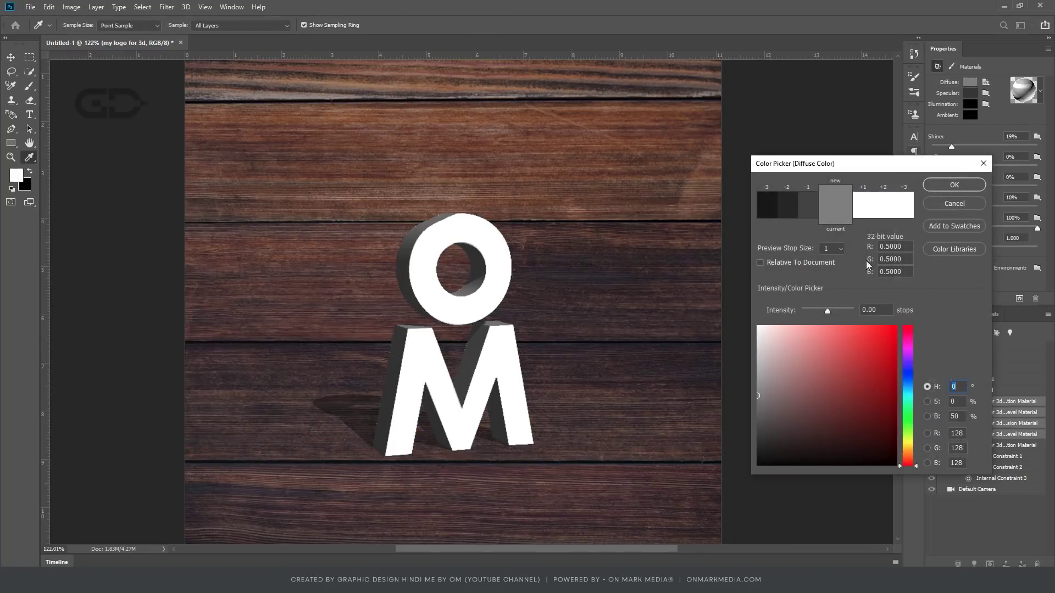
Step: Set the materials' diffuse colour to pale blue (H 213, S 22, B 93; RGB 184, 208, 237)
{"action": "mouse_move", "coordinate": [765, 341]}
{"action": "left_mouse_down"}
{"action": "mouse_move", "coordinate": [776, 379]}
{"action": "mouse_move", "coordinate": [800, 348]}
{"action": "mouse_move", "coordinate": [776, 351]}
{"action": "mouse_move", "coordinate": [788, 336]}
{"action": "left_mouse_up"}
{"action": "left_click", "coordinate": [908, 368]}
{"action": "left_click", "coordinate": [908, 382]}
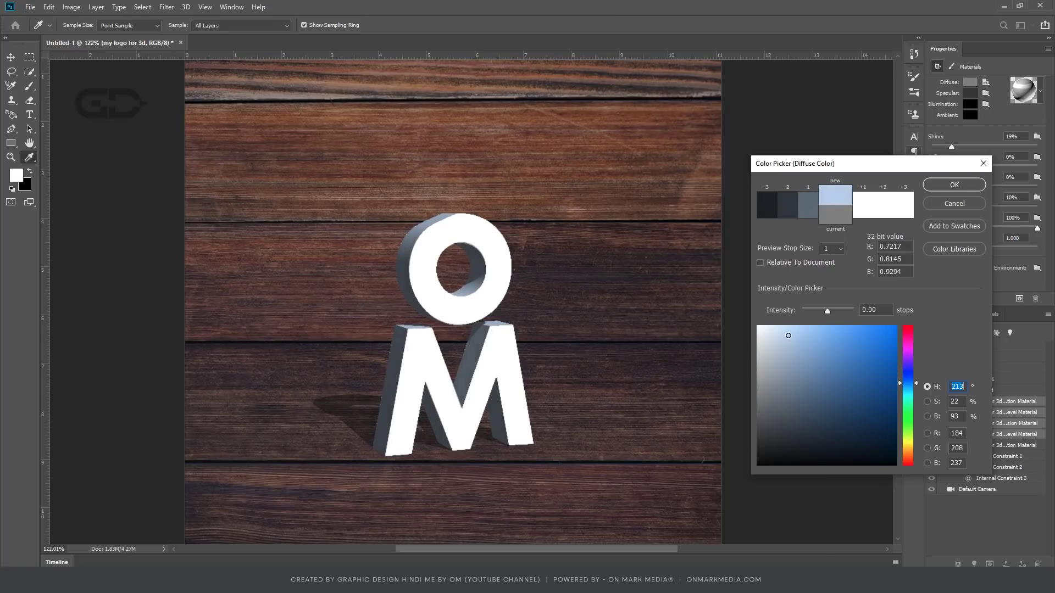
{"action": "left_click", "coordinate": [965, 188]}
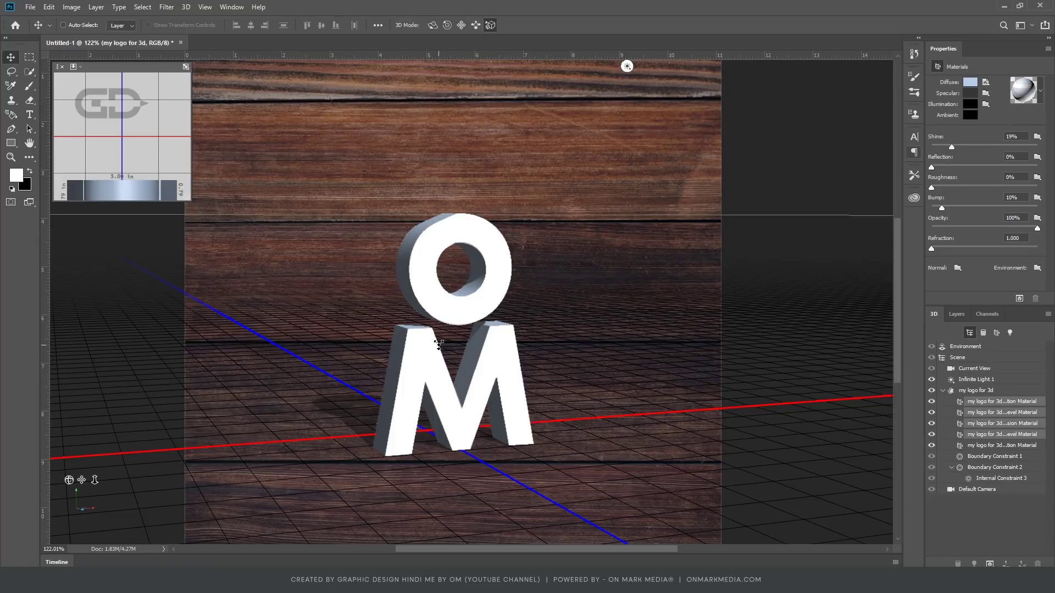
Step: Start a full render with 3D > Render 3D Layer
{"action": "left_click", "coordinate": [186, 8]}
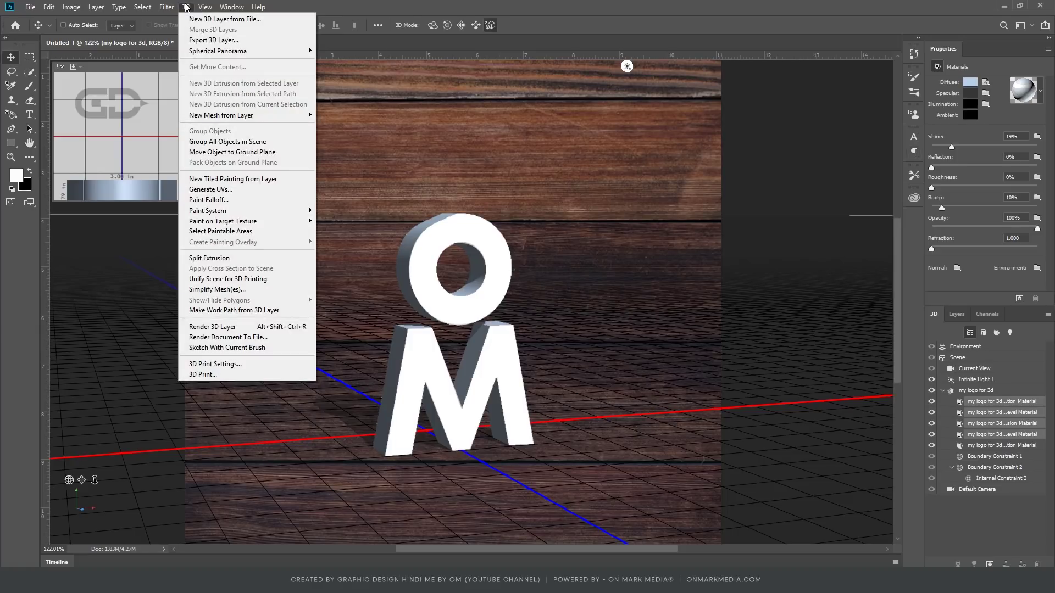
{"action": "left_click", "coordinate": [228, 327]}
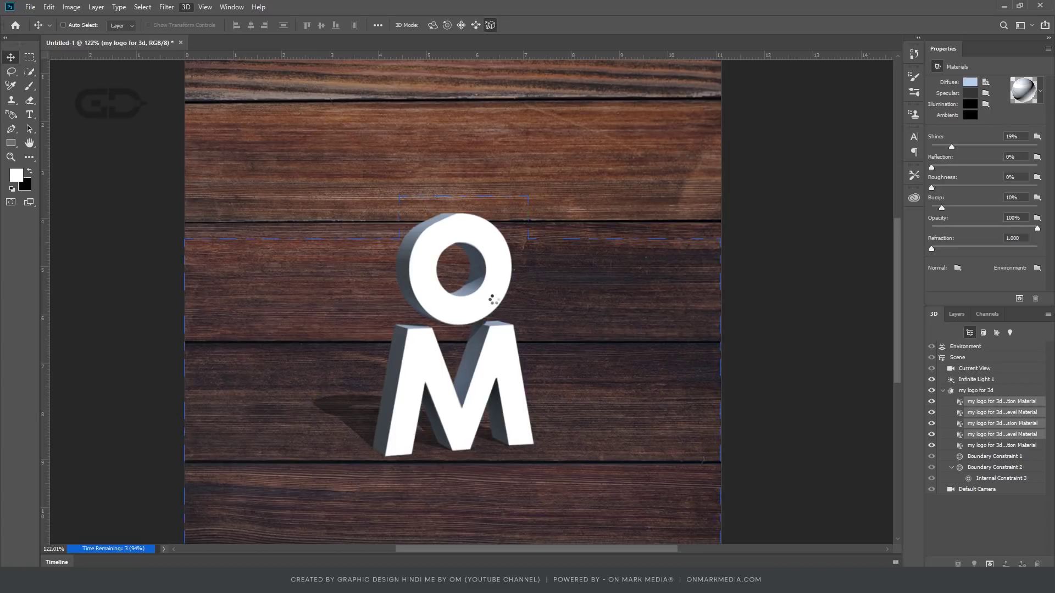
Step: Zoom in and draw a rectangular marquee around where the O meets the top of the M
{"action": "scroll", "coordinate": [558, 372], "scroll_direction": "up", "scroll_amount": 2}
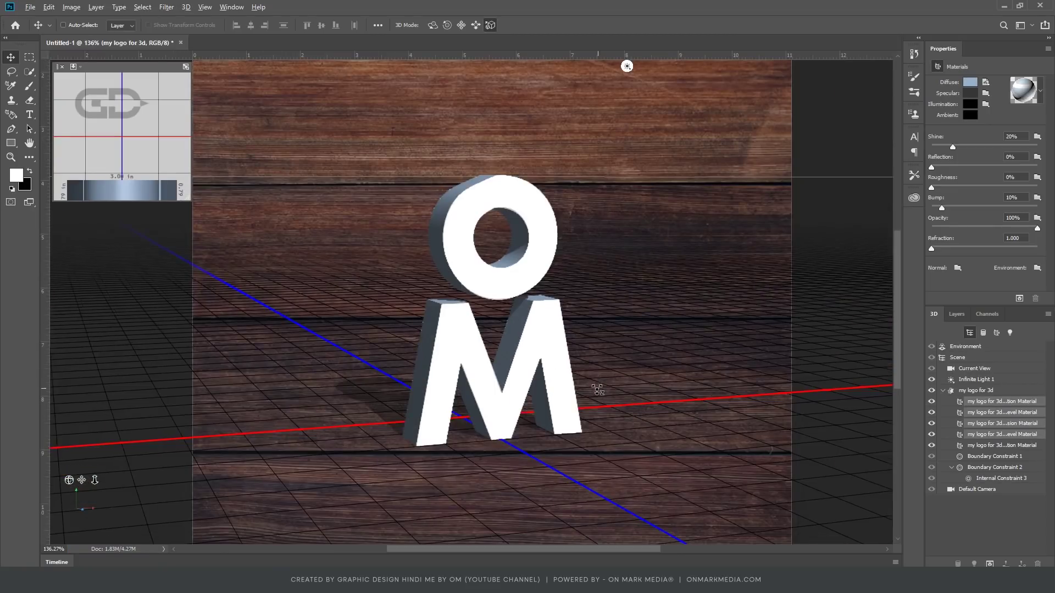
{"action": "scroll", "coordinate": [598, 388], "scroll_direction": "up", "scroll_amount": 2}
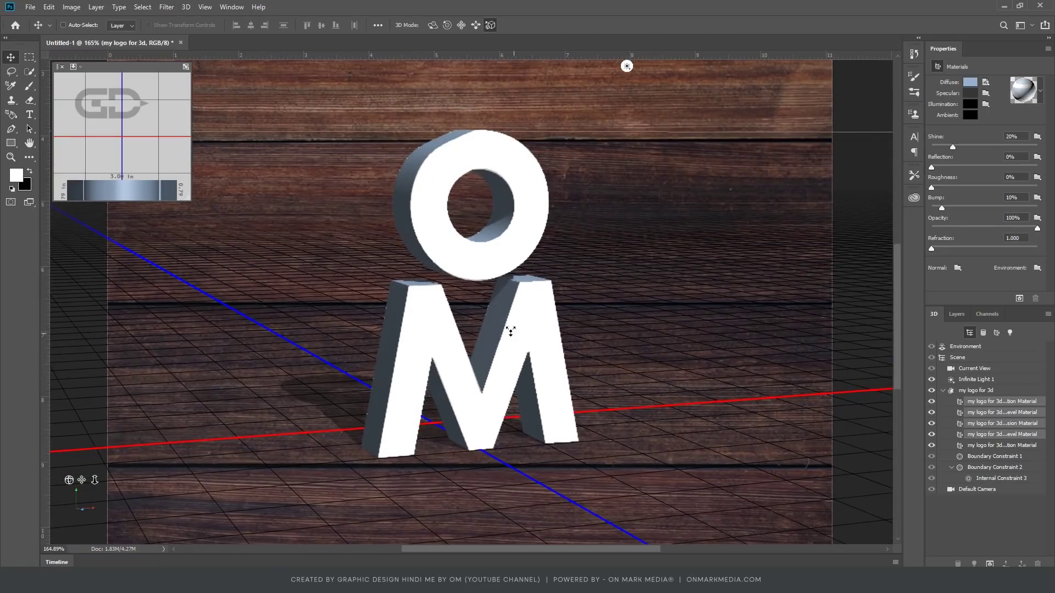
{"action": "left_click", "coordinate": [29, 58]}
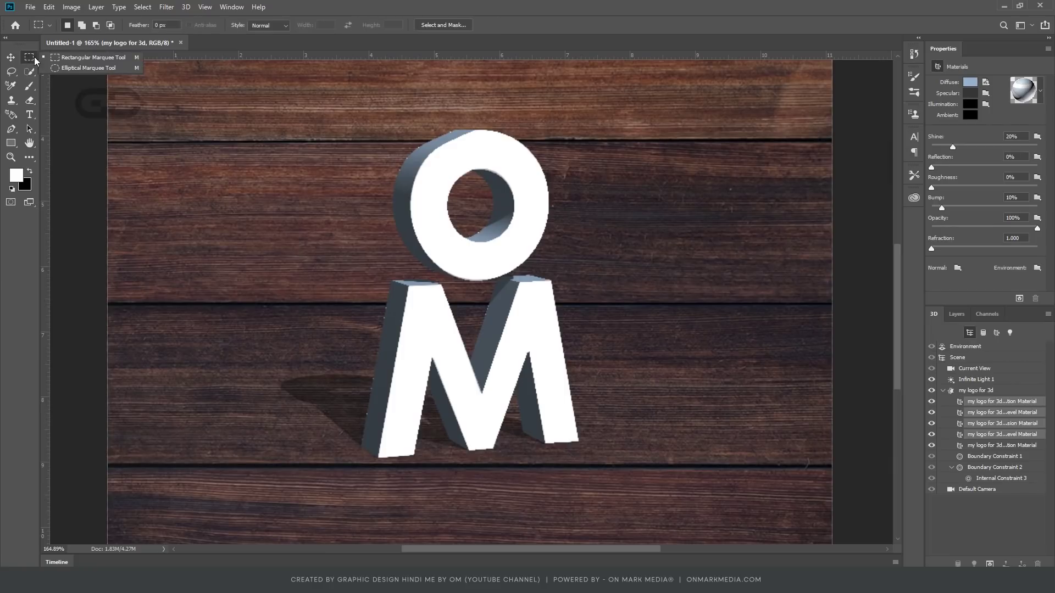
{"action": "left_click", "coordinate": [67, 58]}
{"action": "scroll", "coordinate": [425, 309], "scroll_direction": "up", "scroll_amount": 3}
{"action": "scroll", "coordinate": [425, 309], "scroll_direction": "up", "scroll_amount": 2}
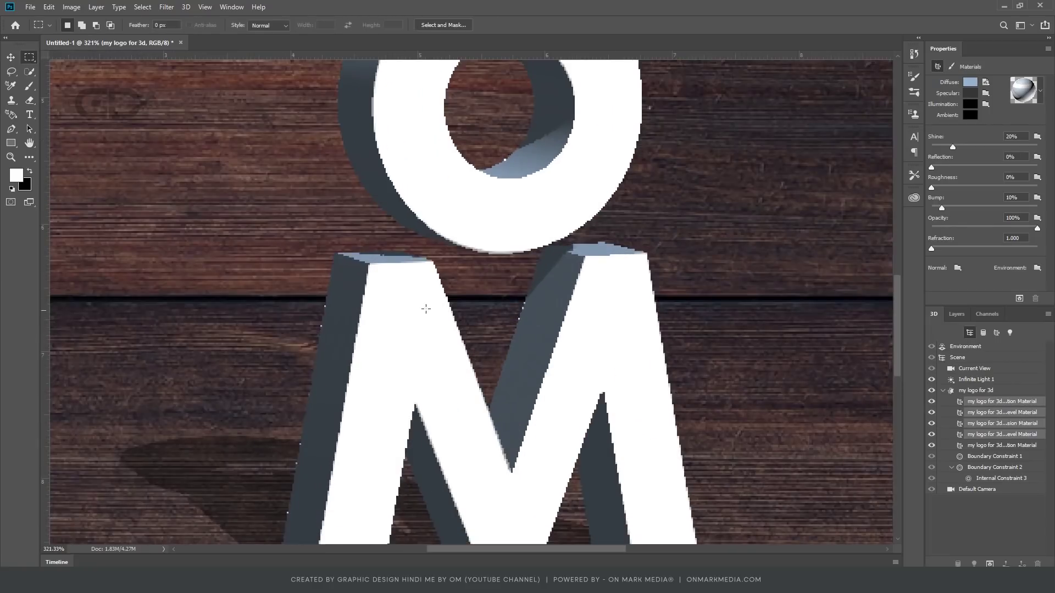
{"action": "left_click_drag", "start_coordinate": [316, 235], "coordinate": [408, 306]}
{"action": "left_click_drag", "start_coordinate": [614, 212], "coordinate": [523, 305]}
Step: Render the 3D layer within the selection, then view the image at 100%
{"action": "left_click", "coordinate": [186, 7]}
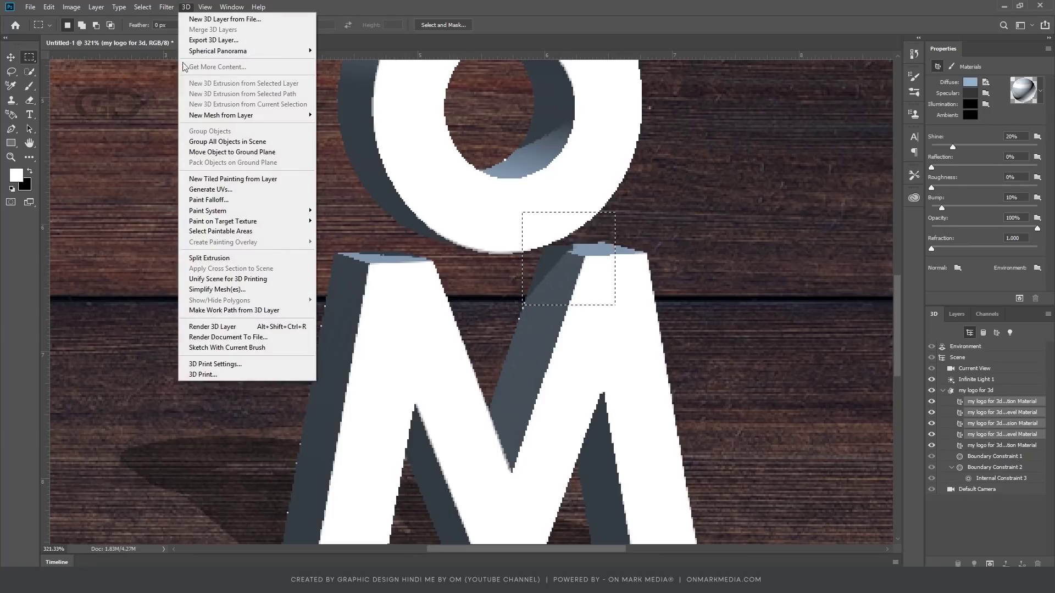
{"action": "left_click", "coordinate": [214, 327]}
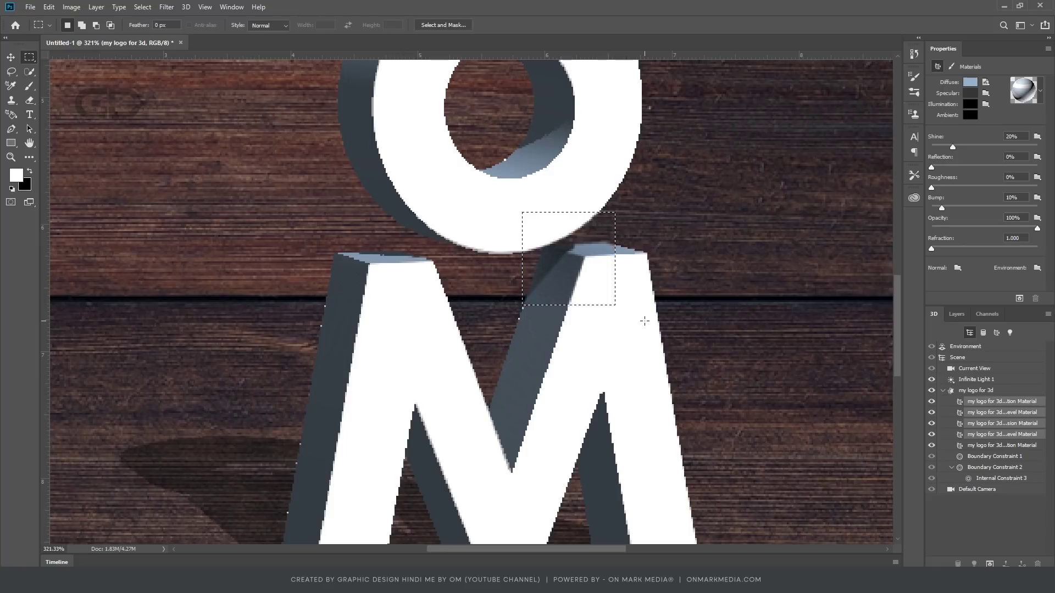
{"action": "key", "text": "ctrl+1"}
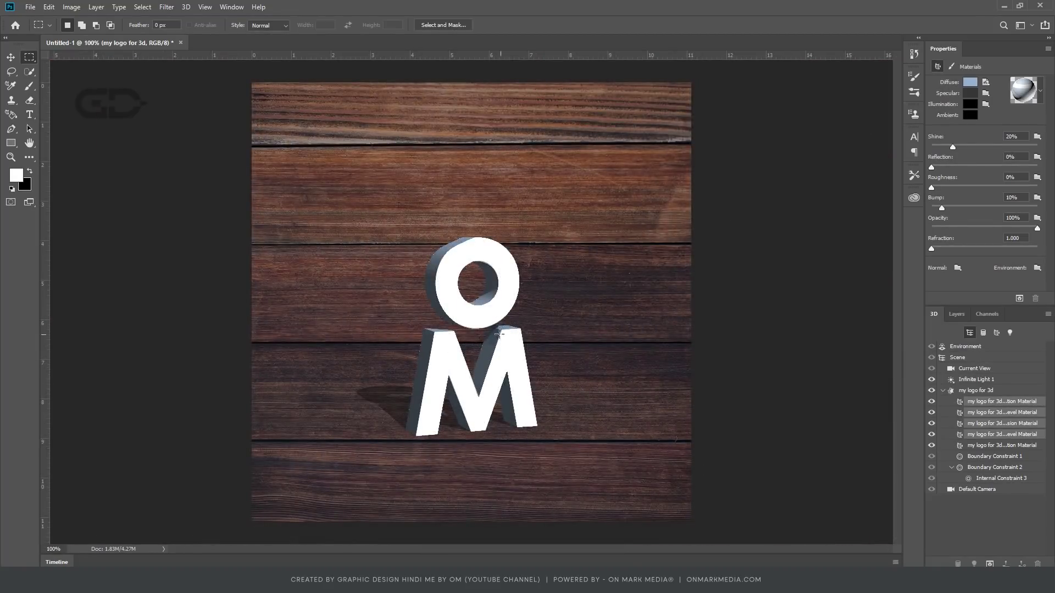
{"action": "scroll", "coordinate": [499, 334], "scroll_direction": "up", "scroll_amount": 3}
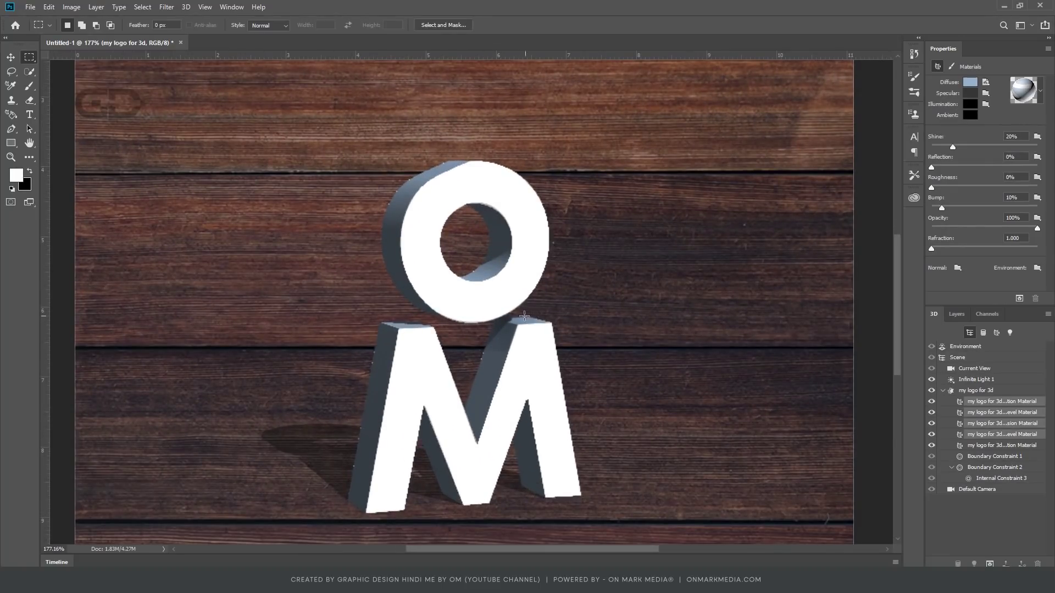
{"action": "left_click_drag", "start_coordinate": [483, 300], "coordinate": [534, 351]}
{"action": "scroll", "coordinate": [480, 360], "scroll_direction": "up", "scroll_amount": 3}
{"action": "scroll", "coordinate": [480, 359], "scroll_direction": "up", "scroll_amount": 3}
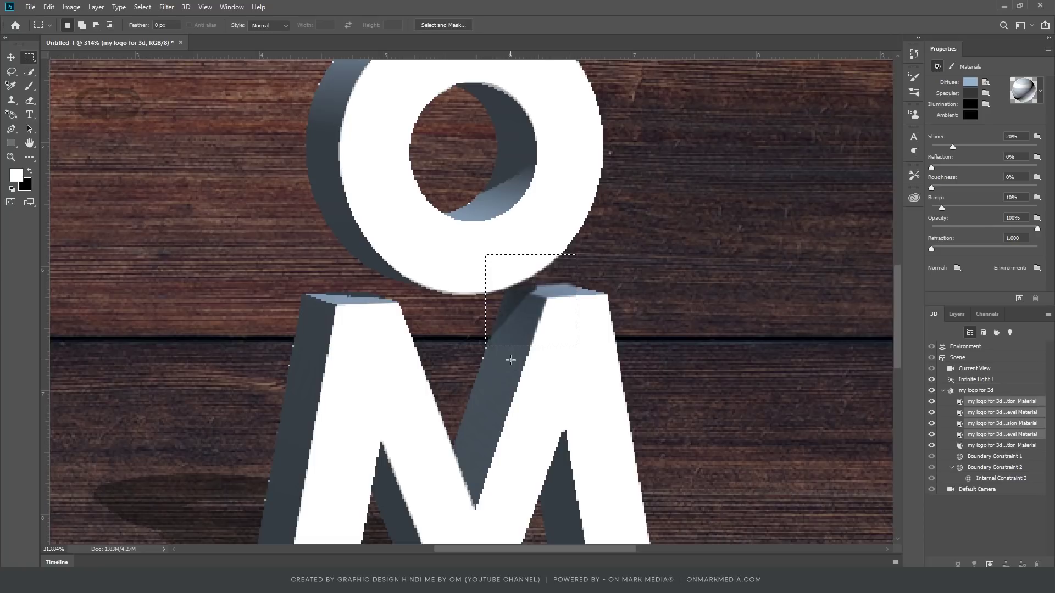
{"action": "key", "text": "ctrl+d"}
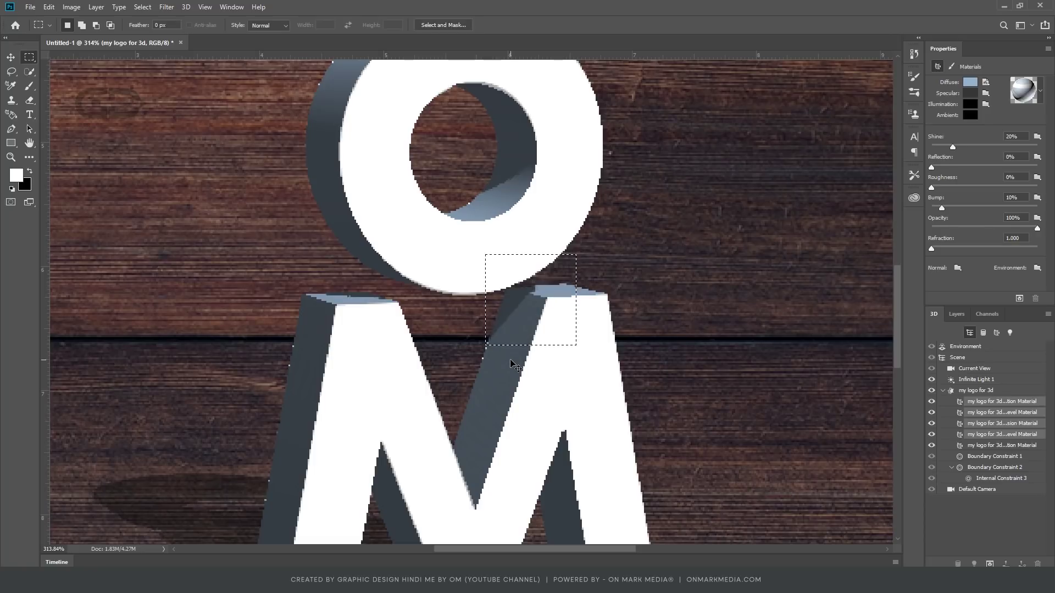
{"action": "left_click", "coordinate": [510, 360]}
{"action": "scroll", "coordinate": [510, 360], "scroll_direction": "down", "scroll_amount": 3}
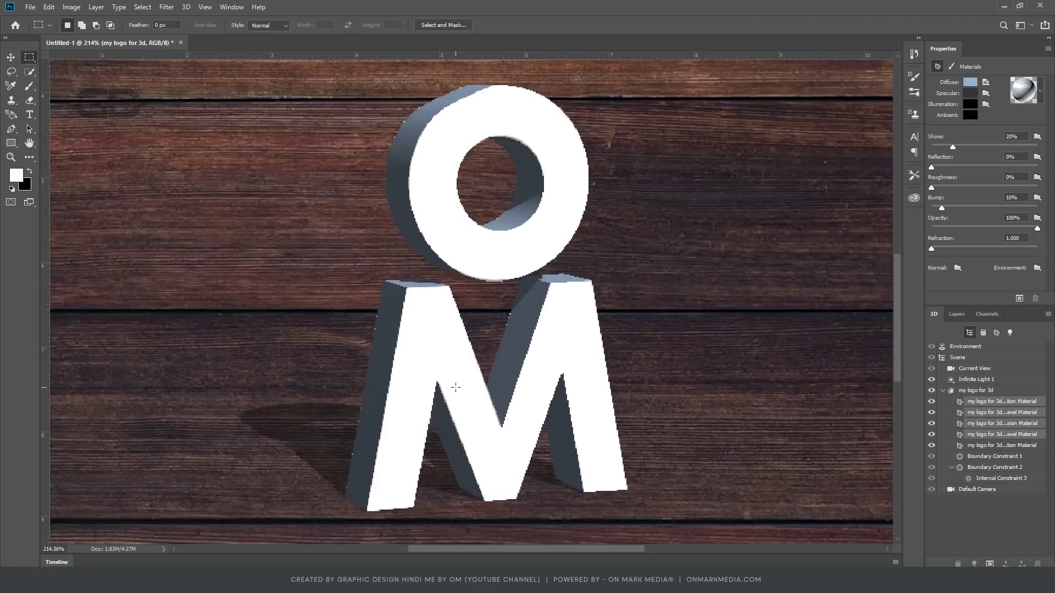
{"action": "key", "text": "v"}
Step: Fit the canvas, reset the camera to Default, then switch to the Left preset view
{"action": "key", "text": "ctrl+0"}
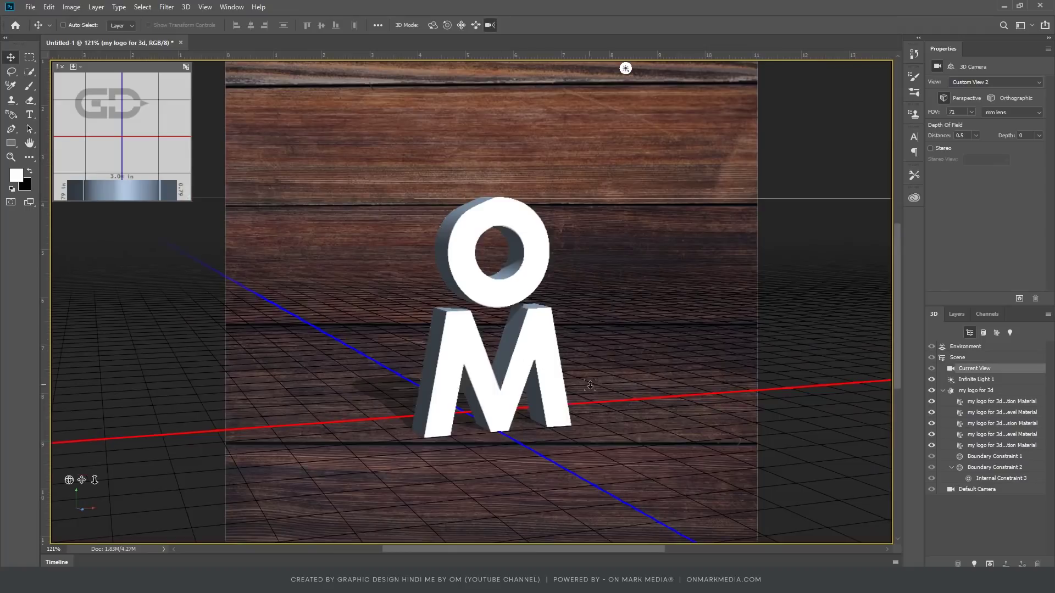
{"action": "mouse_move", "coordinate": [774, 435]}
{"action": "left_mouse_down"}
{"action": "mouse_move", "coordinate": [849, 364]}
{"action": "mouse_move", "coordinate": [587, 348]}
{"action": "mouse_move", "coordinate": [272, 350]}
{"action": "left_mouse_up"}
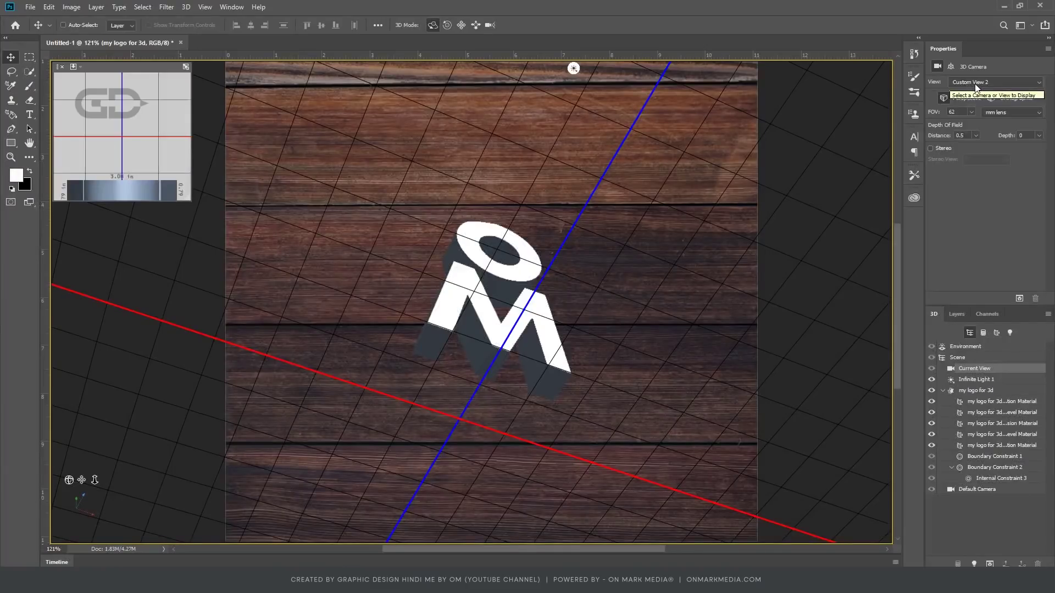
{"action": "left_click", "coordinate": [975, 84]}
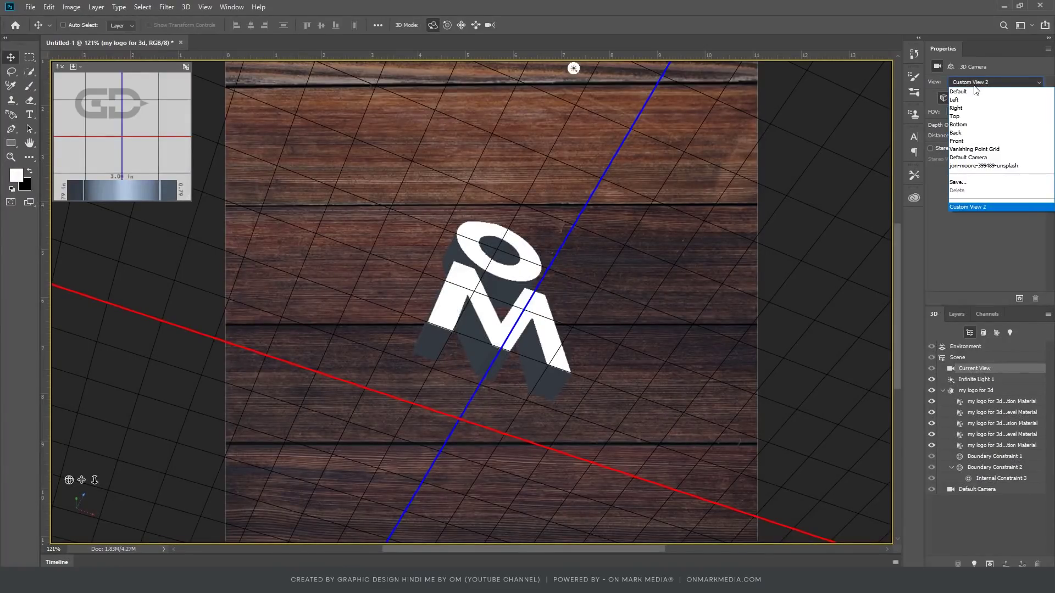
{"action": "left_click", "coordinate": [966, 92]}
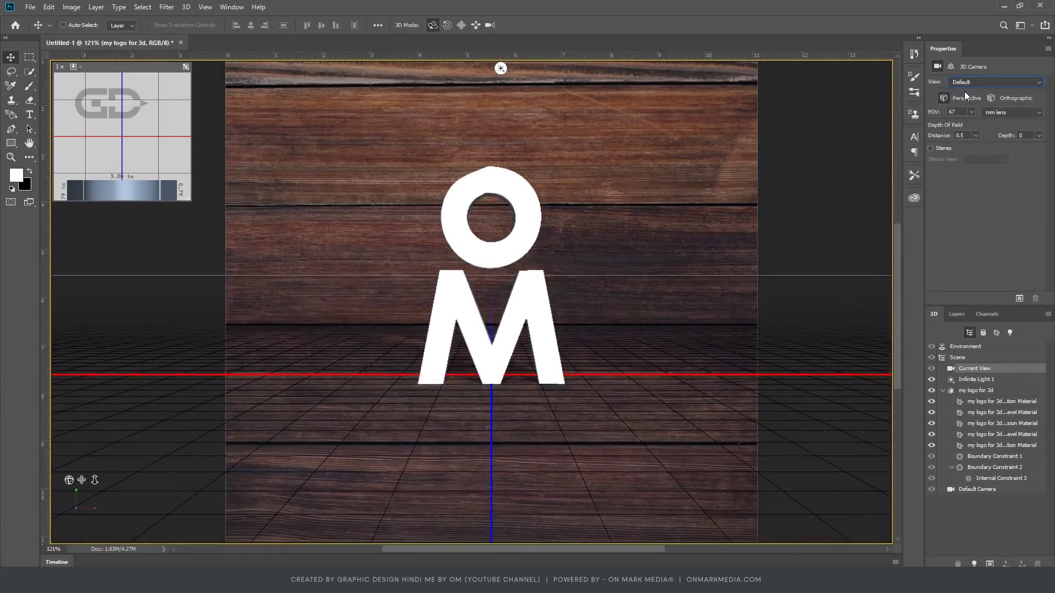
{"action": "scroll", "coordinate": [563, 362], "scroll_direction": "down", "scroll_amount": 1}
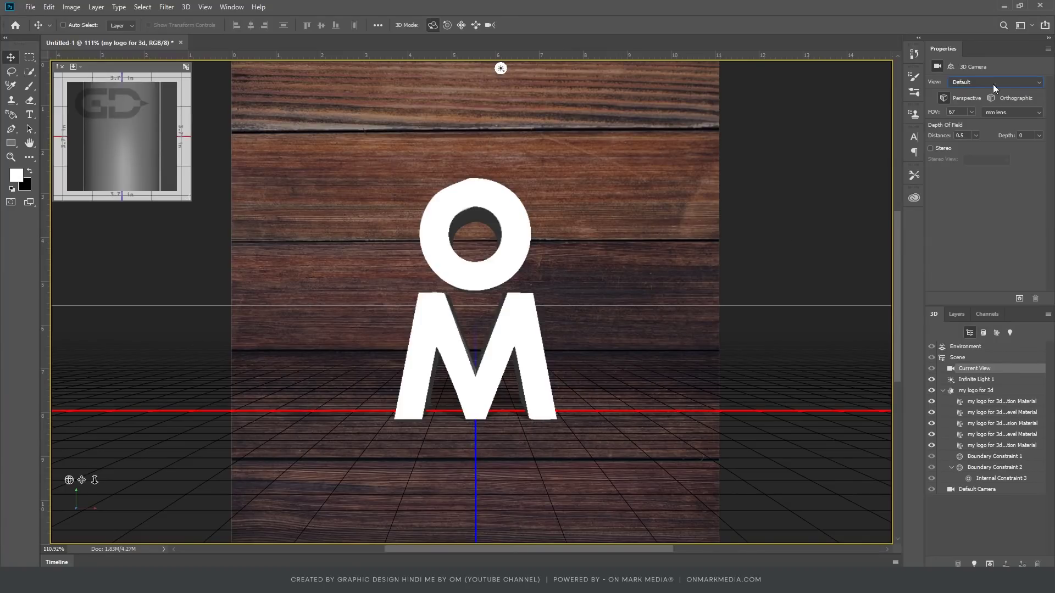
{"action": "left_click", "coordinate": [974, 83]}
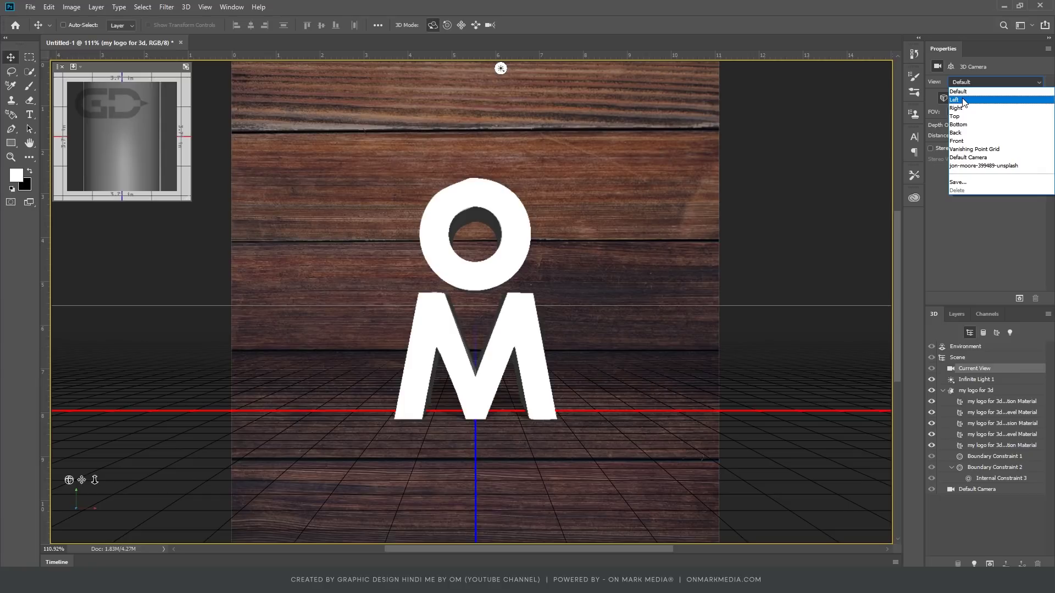
{"action": "left_click", "coordinate": [963, 100]}
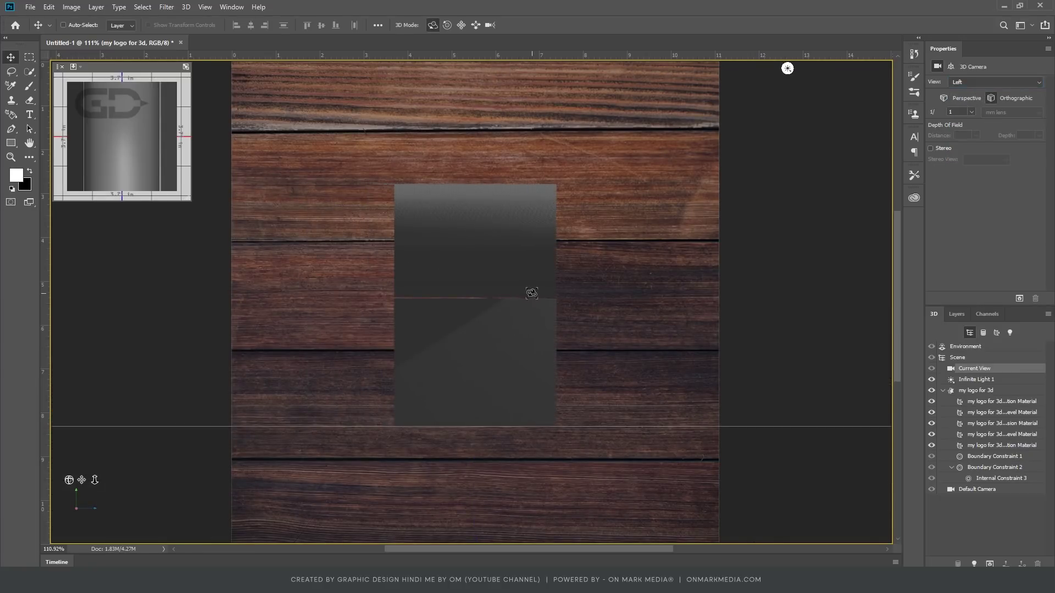
Step: Reduce the OM logo mesh's extrusion depth to 0.792 in
{"action": "left_click", "coordinate": [531, 292]}
{"action": "left_click_drag", "start_coordinate": [996, 177], "coordinate": [986, 177]}
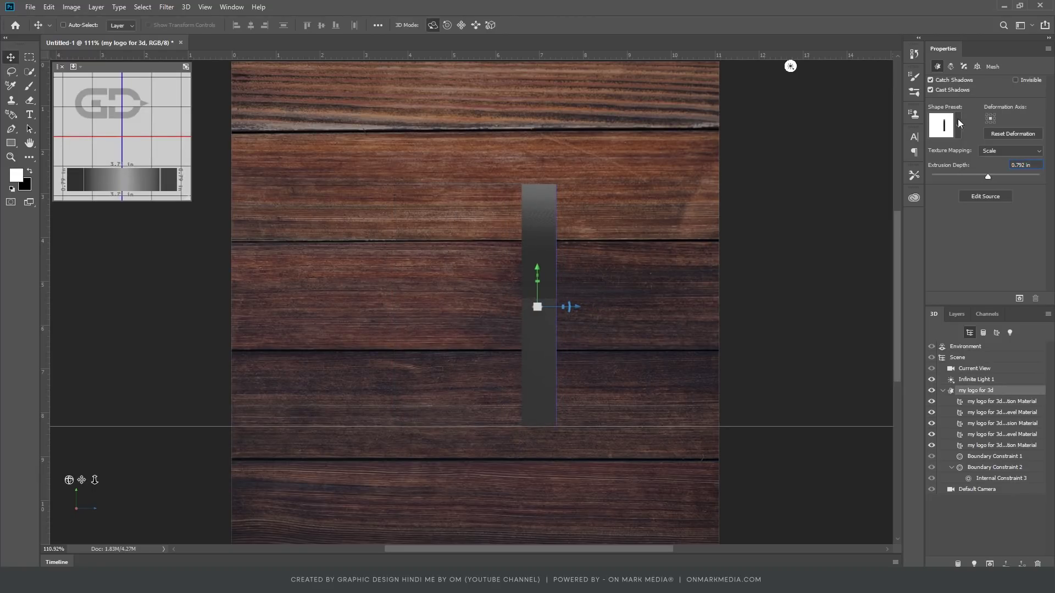
{"action": "left_click", "coordinate": [973, 369]}
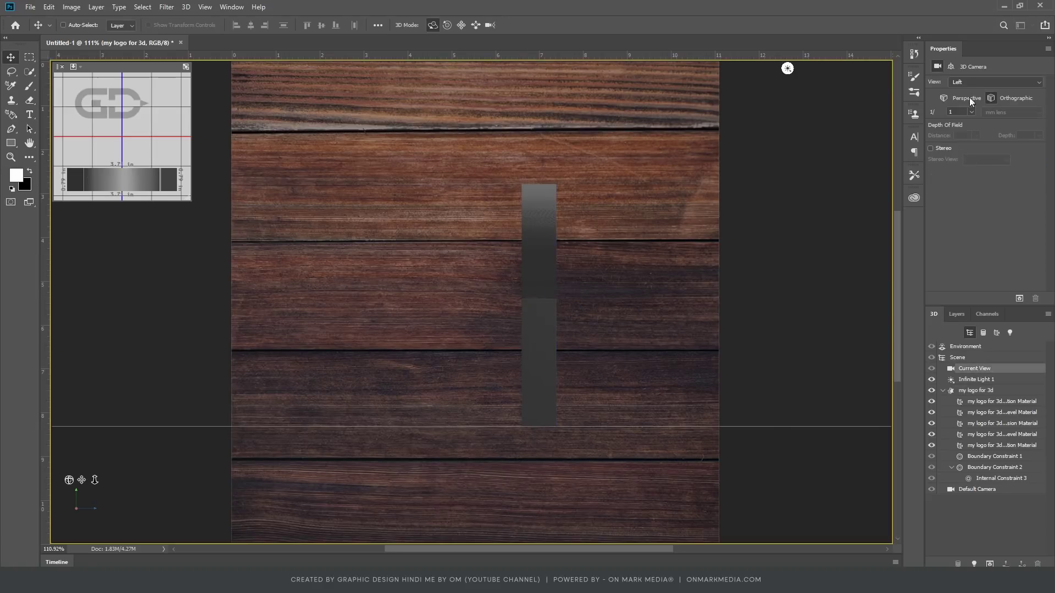
Step: Preview the Right, Bottom, Back and Front camera views, then orbit slightly
{"action": "left_click", "coordinate": [970, 81]}
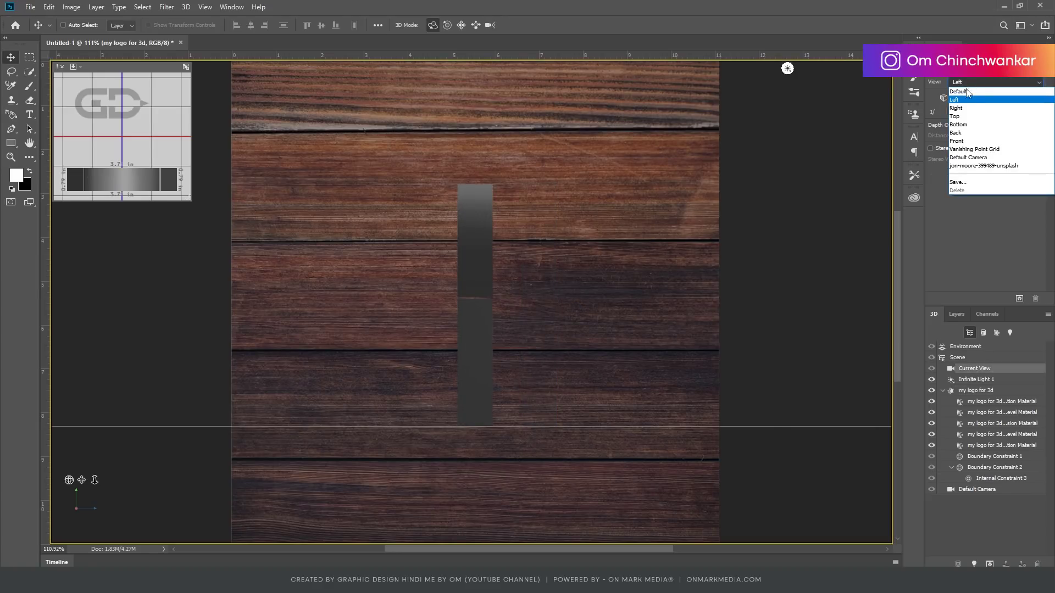
{"action": "left_click", "coordinate": [957, 108]}
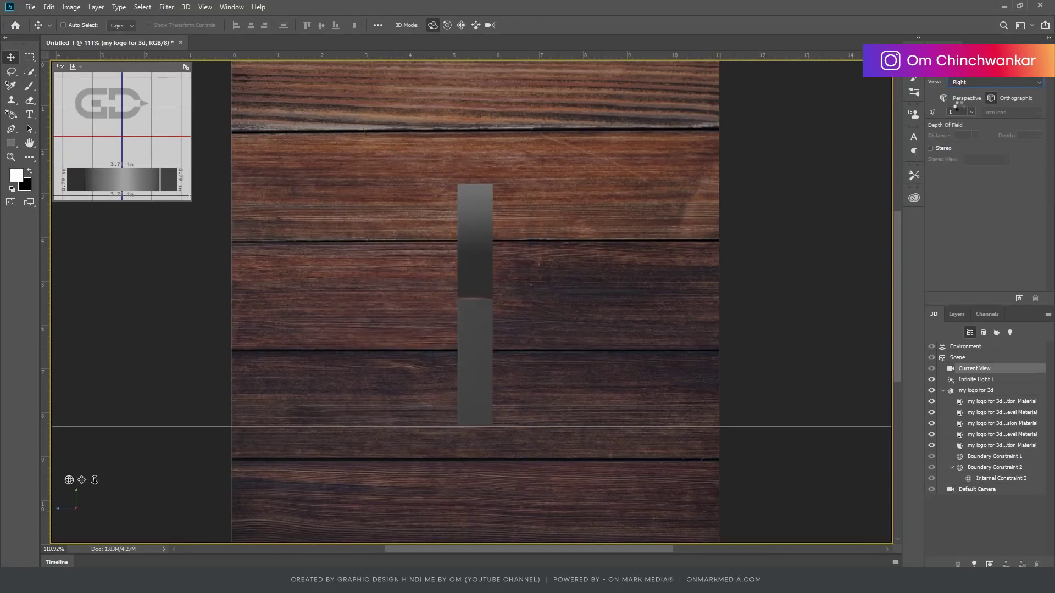
{"action": "left_click", "coordinate": [967, 83]}
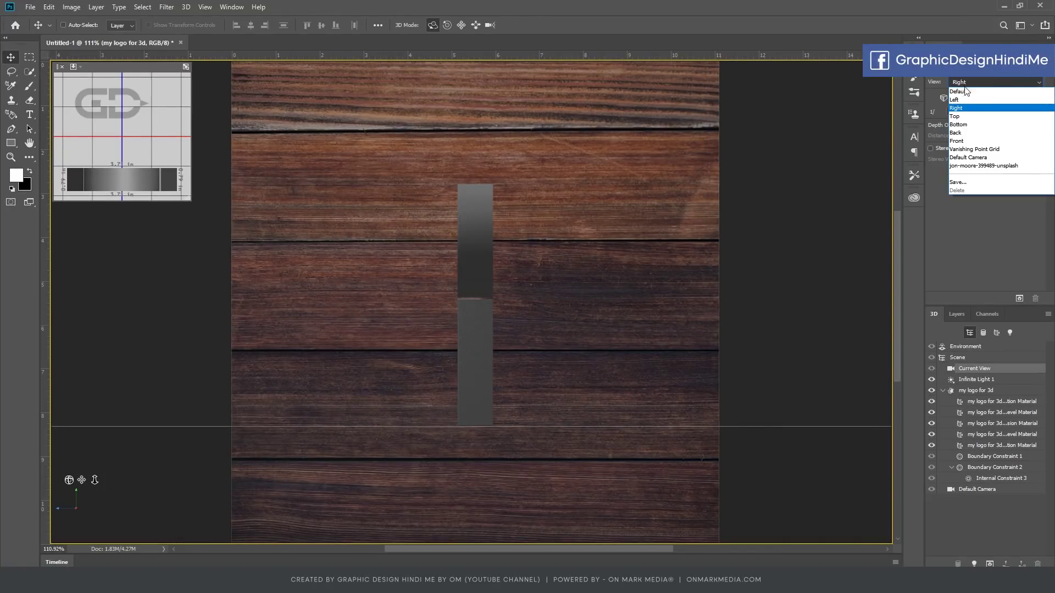
{"action": "left_click", "coordinate": [962, 124]}
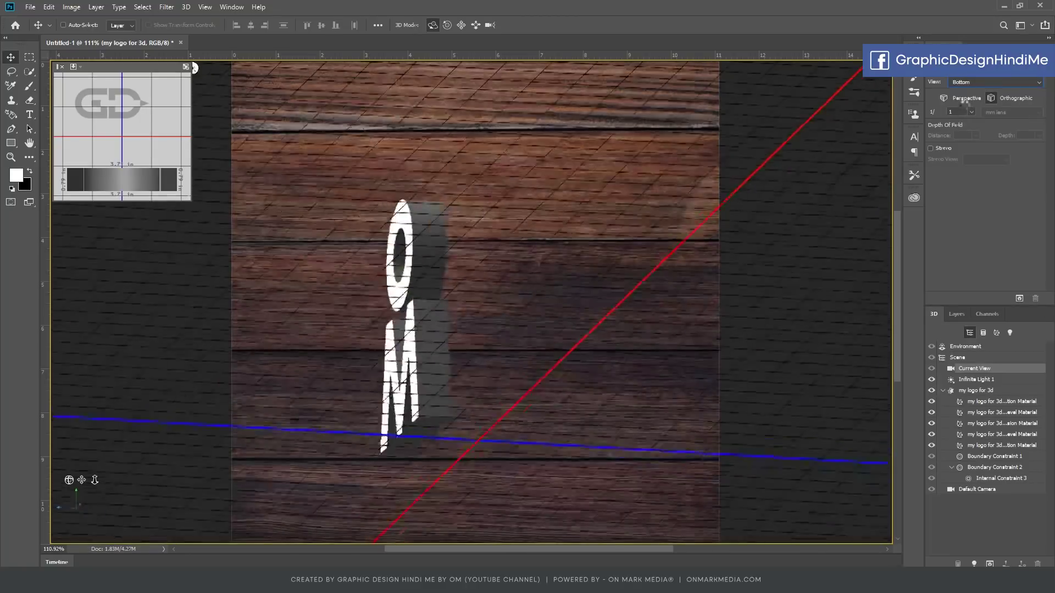
{"action": "left_click", "coordinate": [971, 84]}
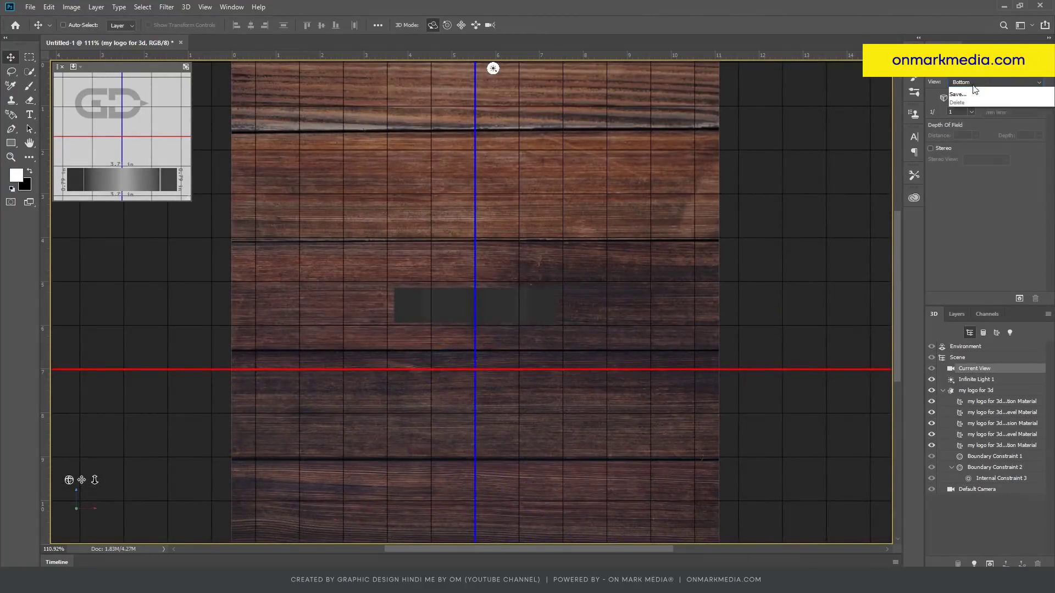
{"action": "left_click", "coordinate": [968, 134]}
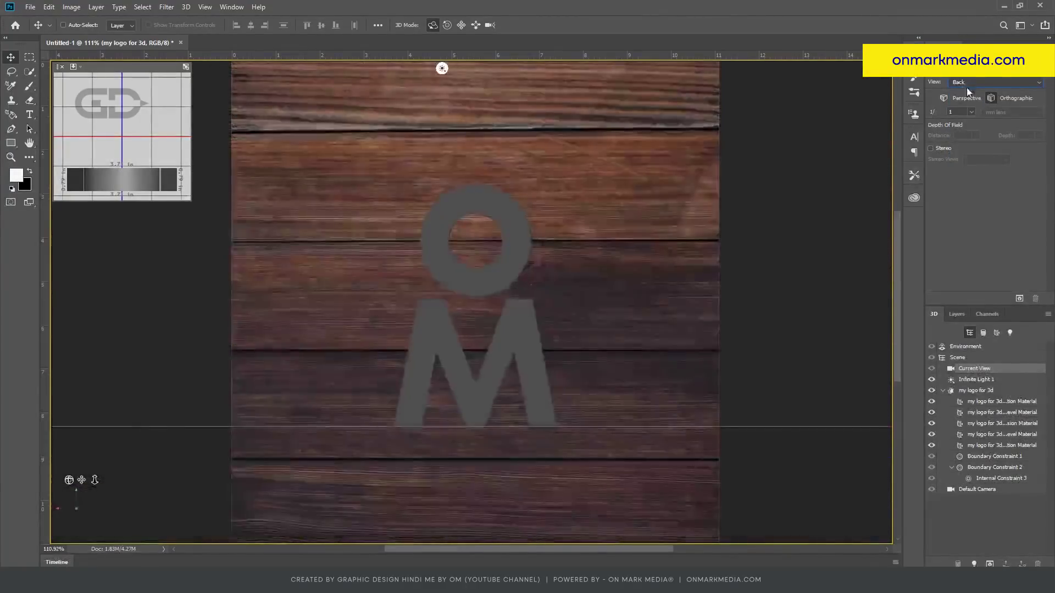
{"action": "left_click", "coordinate": [966, 85]}
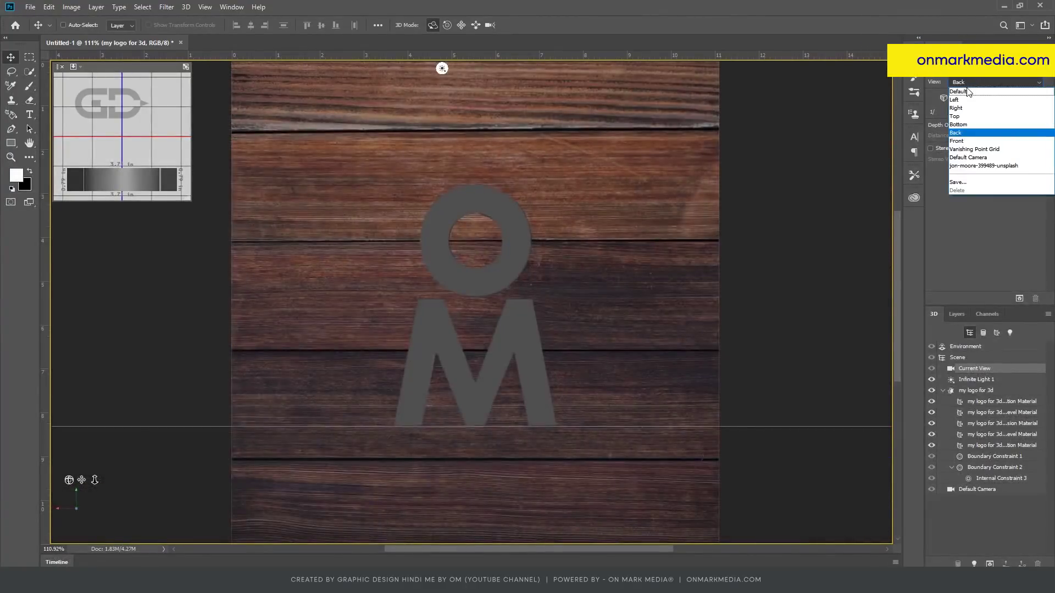
{"action": "left_click", "coordinate": [967, 142]}
{"action": "mouse_move", "coordinate": [789, 348]}
{"action": "left_mouse_down"}
{"action": "mouse_move", "coordinate": [727, 360]}
{"action": "mouse_move", "coordinate": [841, 356]}
{"action": "mouse_move", "coordinate": [832, 346]}
{"action": "mouse_move", "coordinate": [846, 357]}
{"action": "mouse_move", "coordinate": [751, 375]}
{"action": "mouse_move", "coordinate": [734, 365]}
{"action": "mouse_move", "coordinate": [751, 350]}
{"action": "left_mouse_up"}
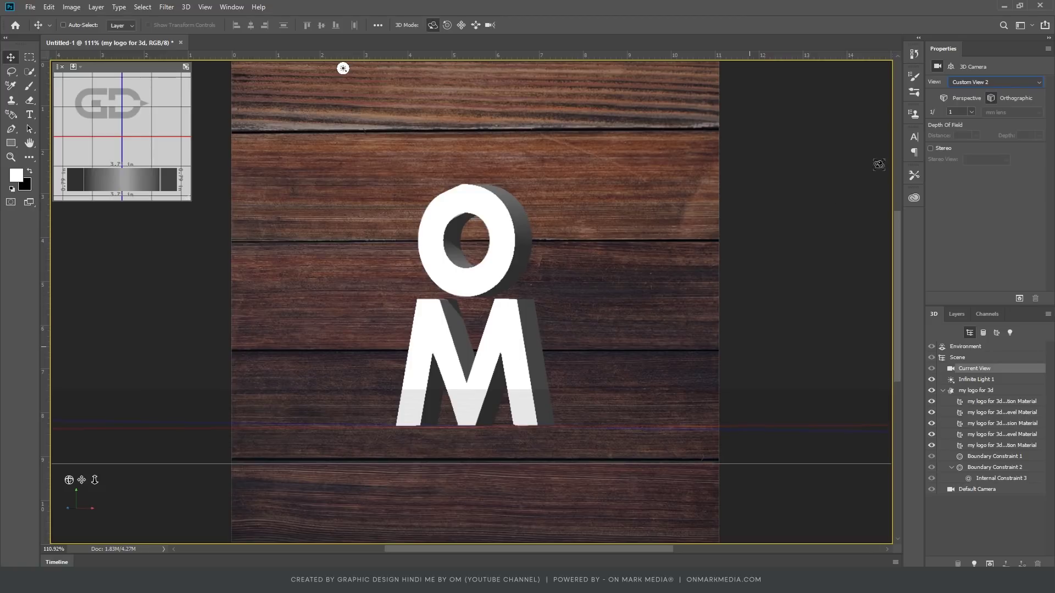
Step: Save the current camera angle as view 'Om', orbit away, then restore Om
{"action": "left_click", "coordinate": [991, 84]}
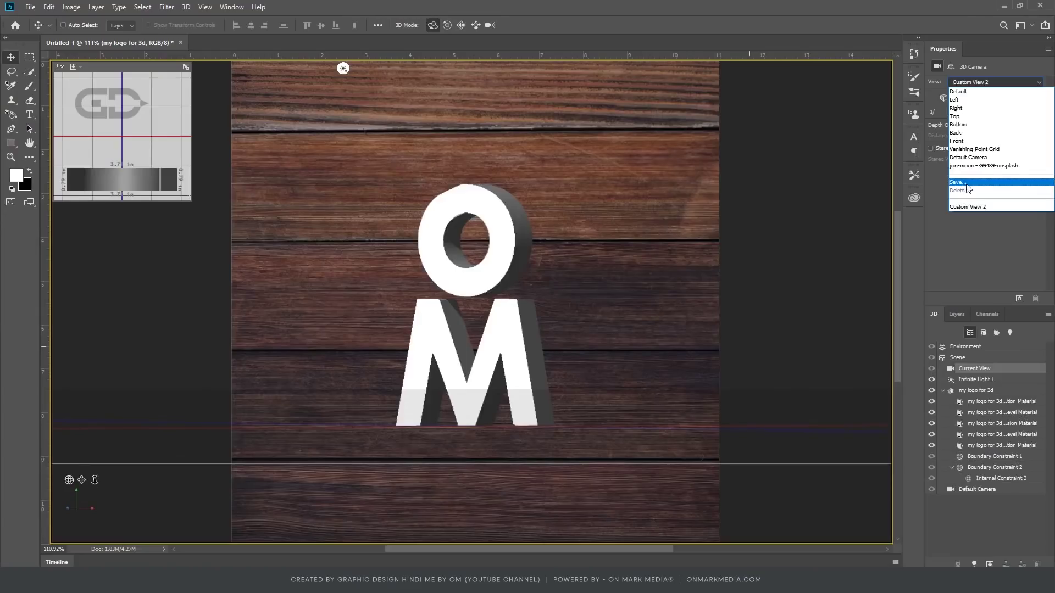
{"action": "left_click", "coordinate": [967, 185]}
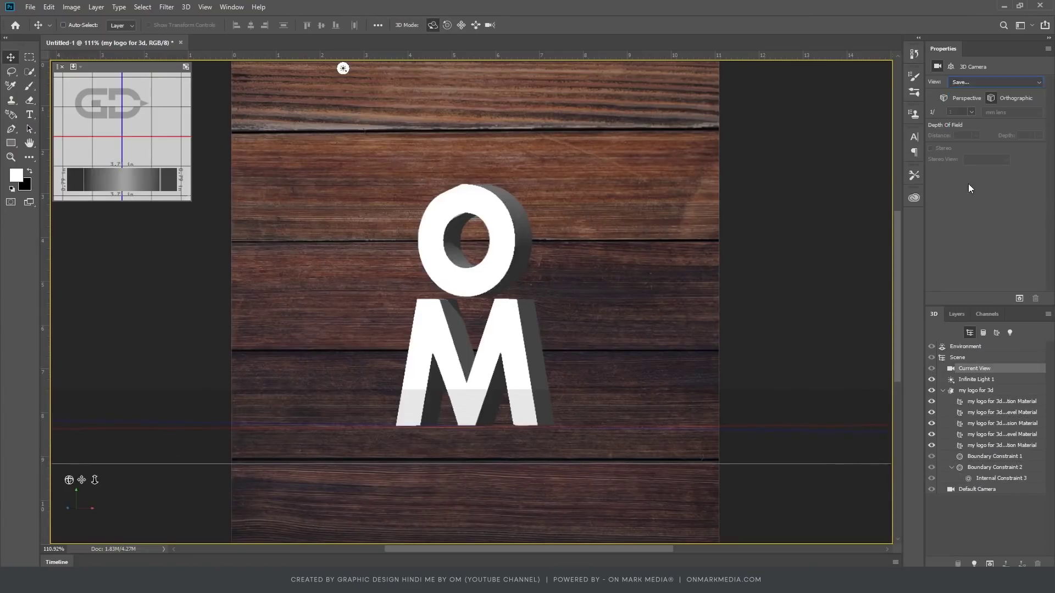
{"action": "type", "text": "Om"}
{"action": "key", "text": "Return"}
{"action": "left_click_drag", "start_coordinate": [278, 321], "coordinate": [556, 278]}
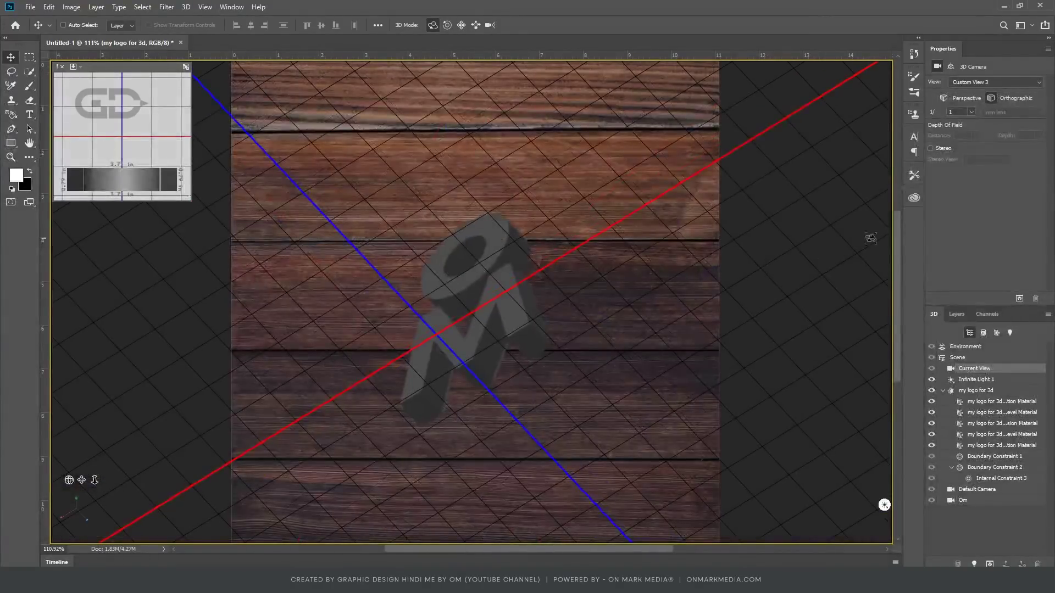
{"action": "left_click", "coordinate": [1000, 82]}
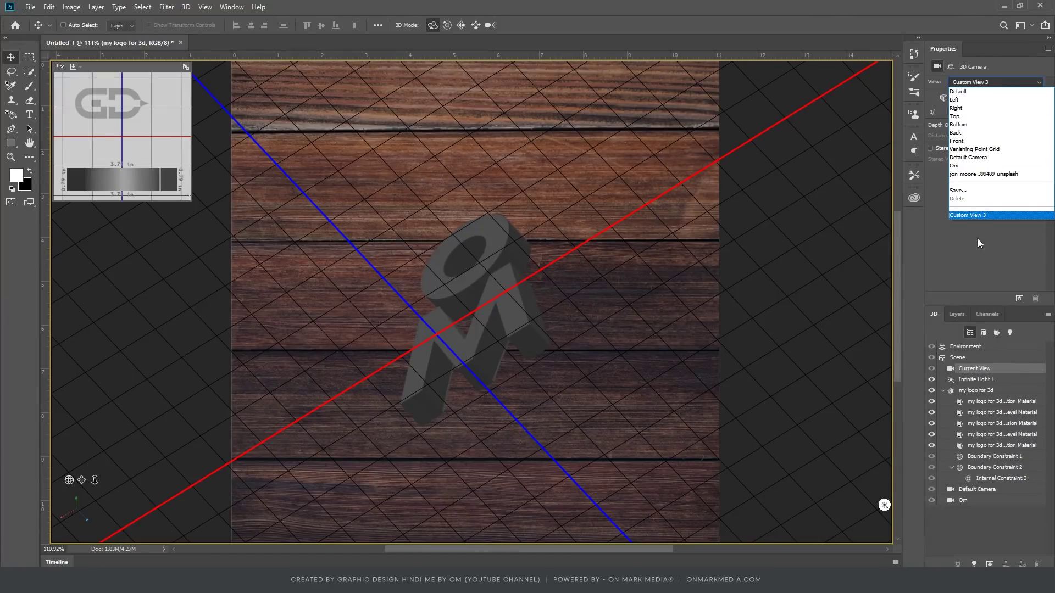
{"action": "left_click", "coordinate": [955, 166]}
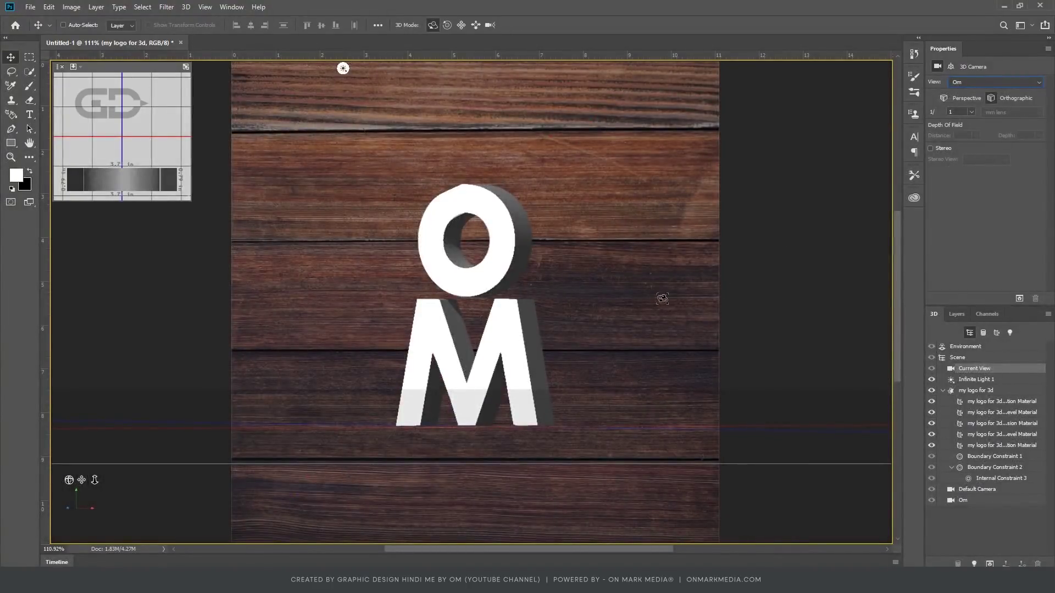
Step: Try tilting the OM logo mesh, then rotate it back upright
{"action": "left_click", "coordinate": [591, 337]}
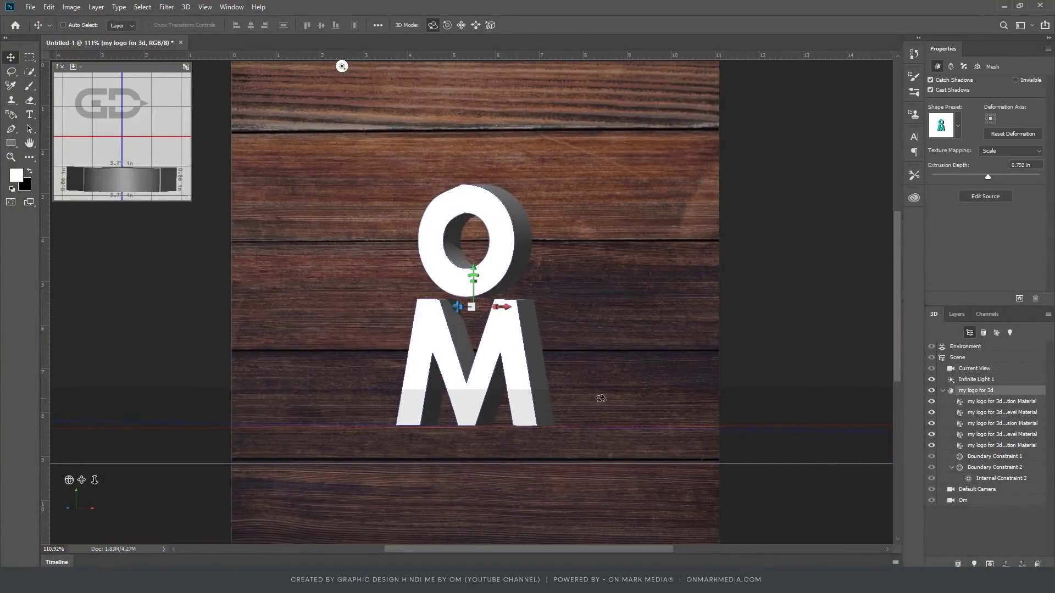
{"action": "mouse_move", "coordinate": [498, 346]}
{"action": "left_mouse_down"}
{"action": "mouse_move", "coordinate": [536, 237]}
{"action": "mouse_move", "coordinate": [673, 322]}
{"action": "left_mouse_up"}
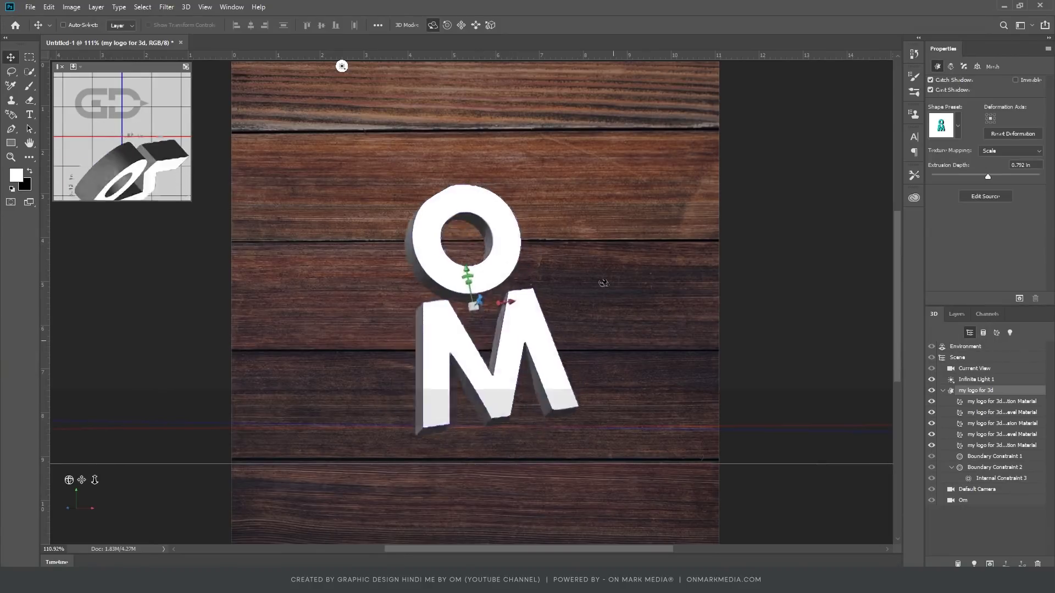
{"action": "left_click_drag", "start_coordinate": [631, 351], "coordinate": [379, 400]}
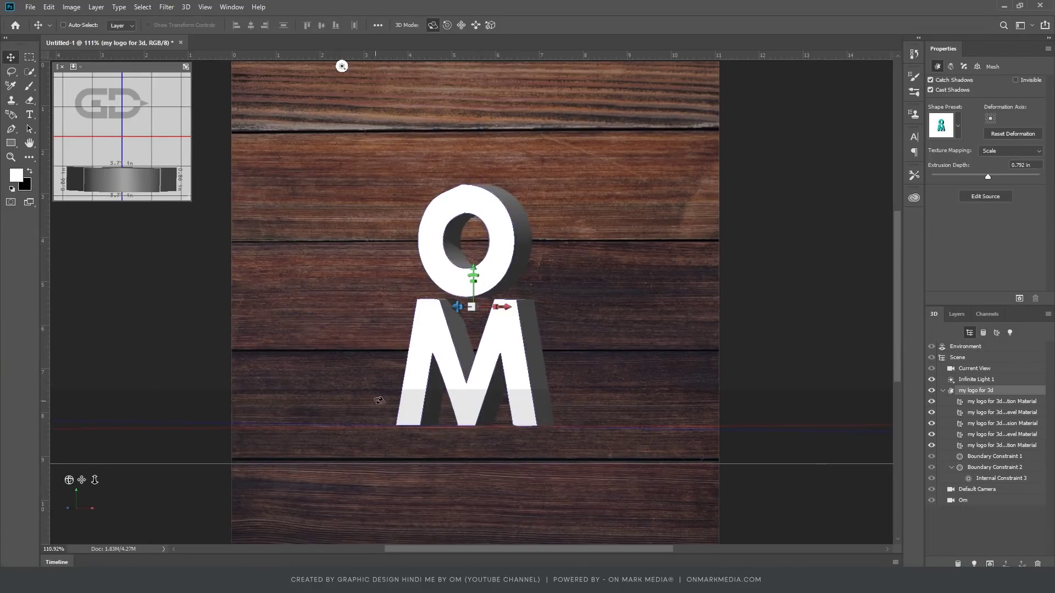
{"action": "left_click", "coordinate": [595, 363]}
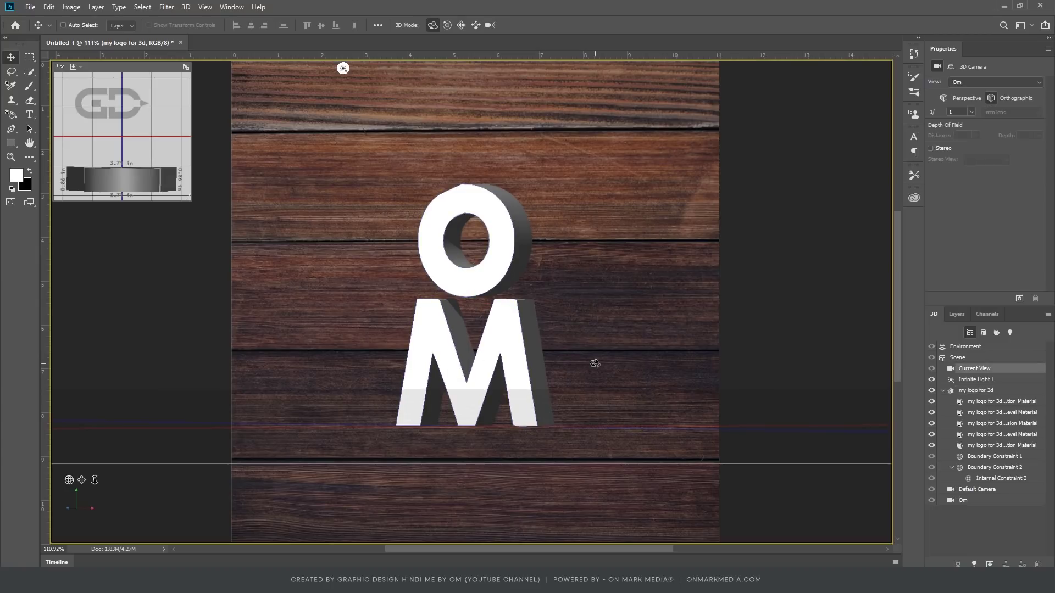
Step: Select the jon-moore wood layer in the Layers panel and open its options menu
{"action": "left_click", "coordinate": [957, 316]}
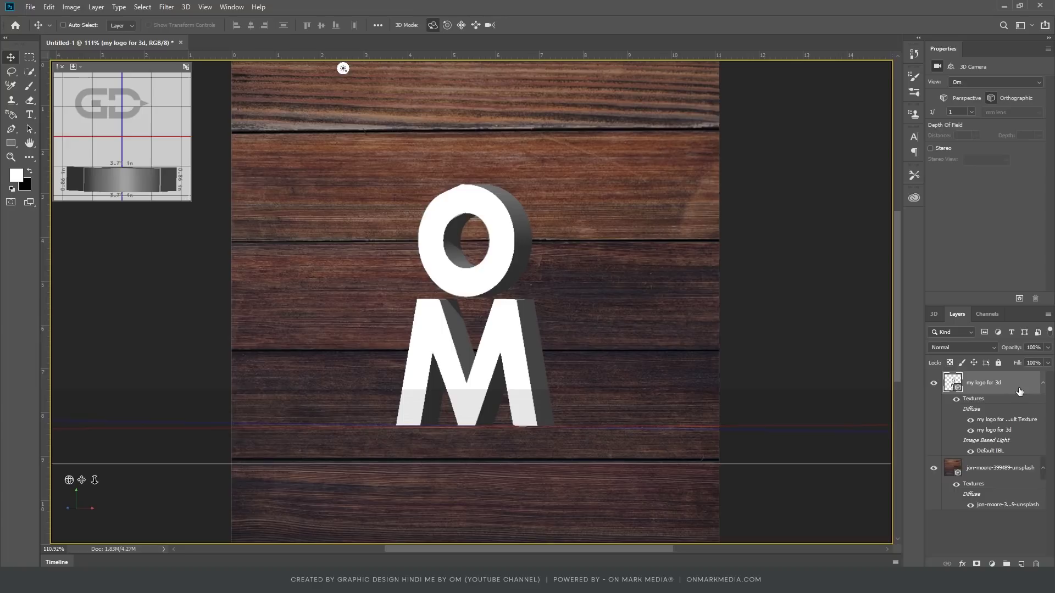
{"action": "left_click", "coordinate": [1007, 469]}
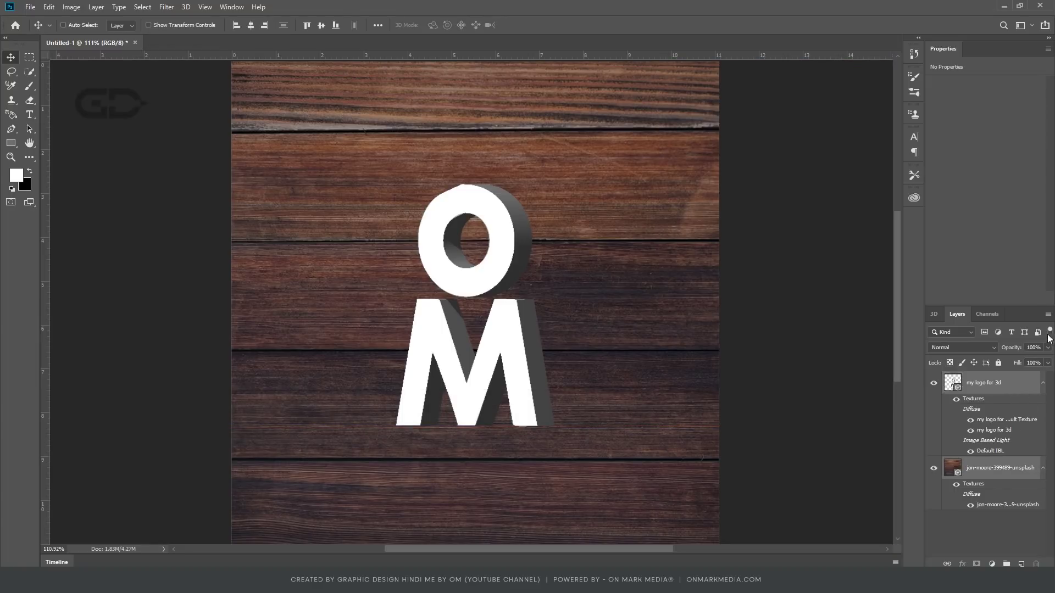
{"action": "left_click", "coordinate": [1049, 315]}
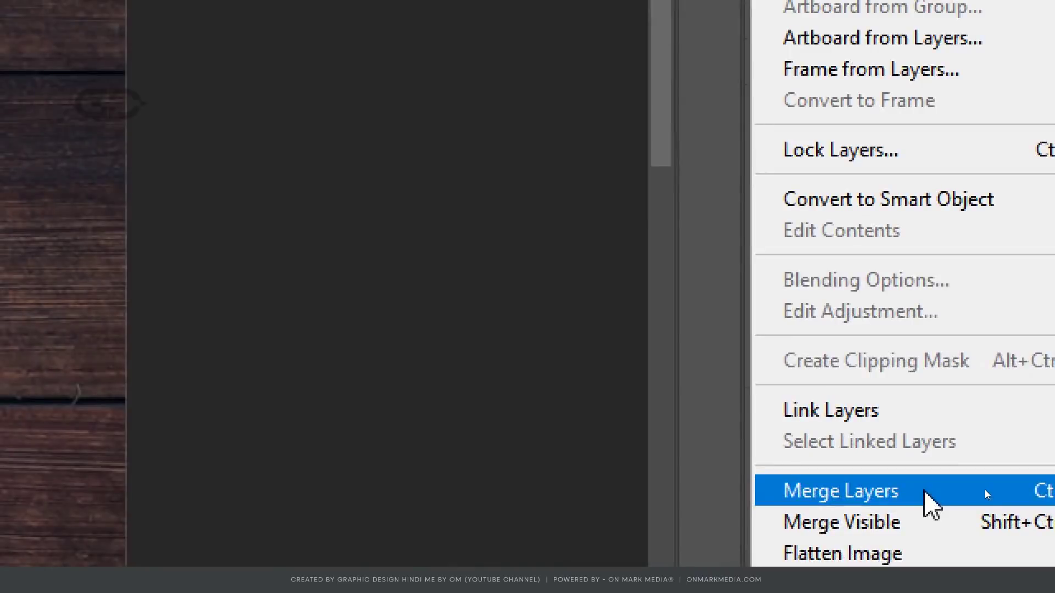
Step: Merge the logo and wood layers into one 3D scene, undoing an accidental tilt
{"action": "left_click", "coordinate": [985, 490]}
{"action": "left_click_drag", "start_coordinate": [763, 402], "coordinate": [780, 404]}
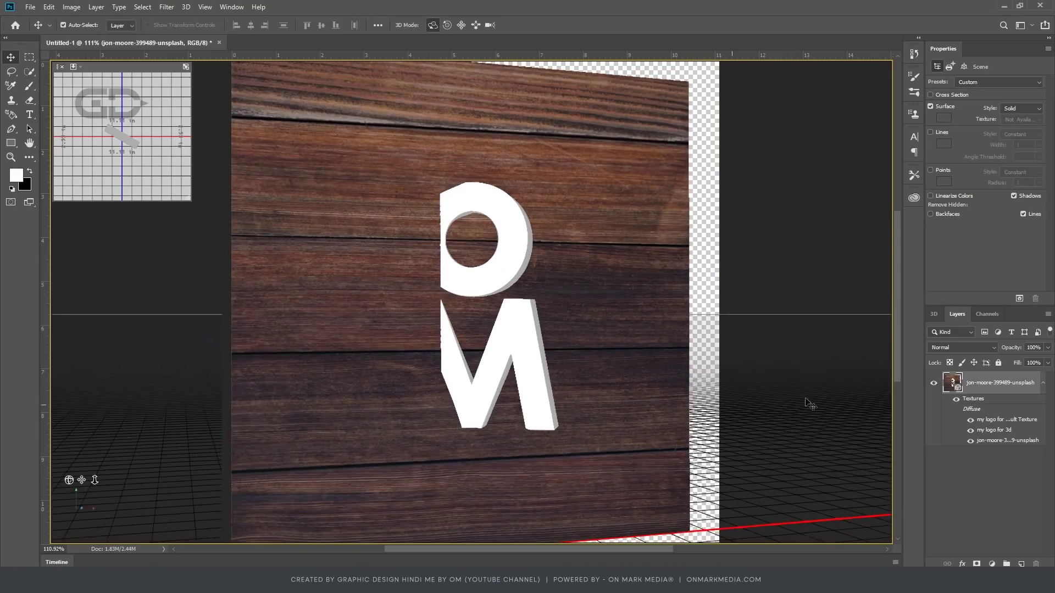
{"action": "key", "text": "ctrl+z"}
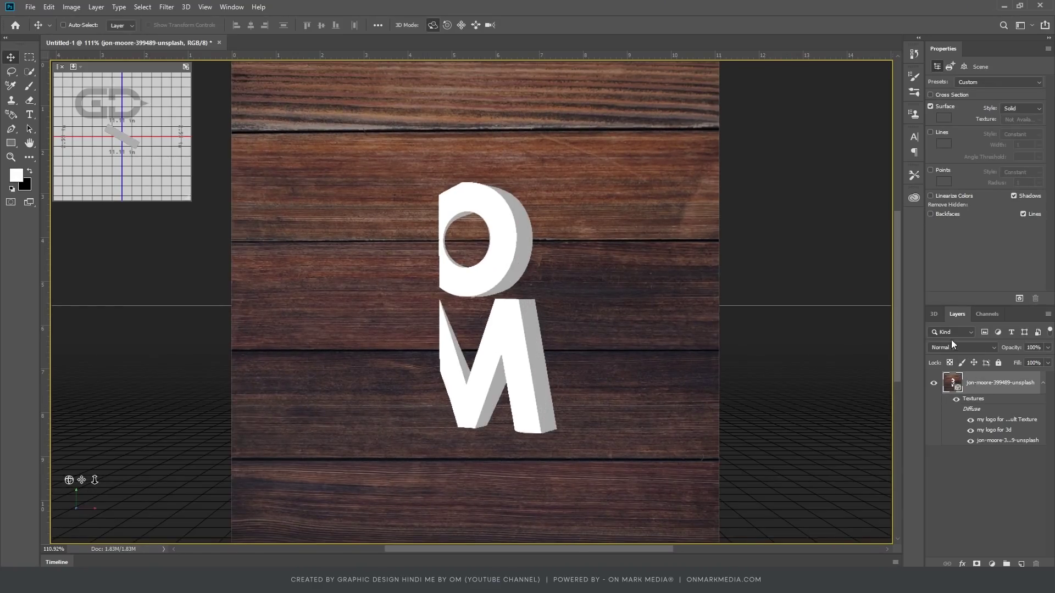
{"action": "left_click", "coordinate": [934, 315]}
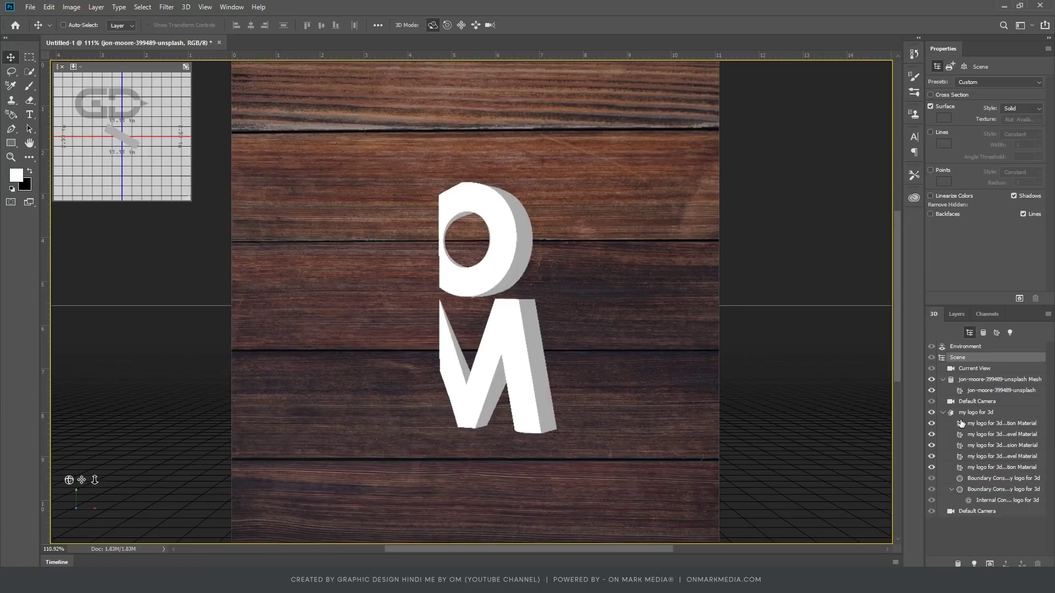
Step: Move the OM logo mesh along X, turning and nudging it into place
{"action": "left_click", "coordinate": [519, 380]}
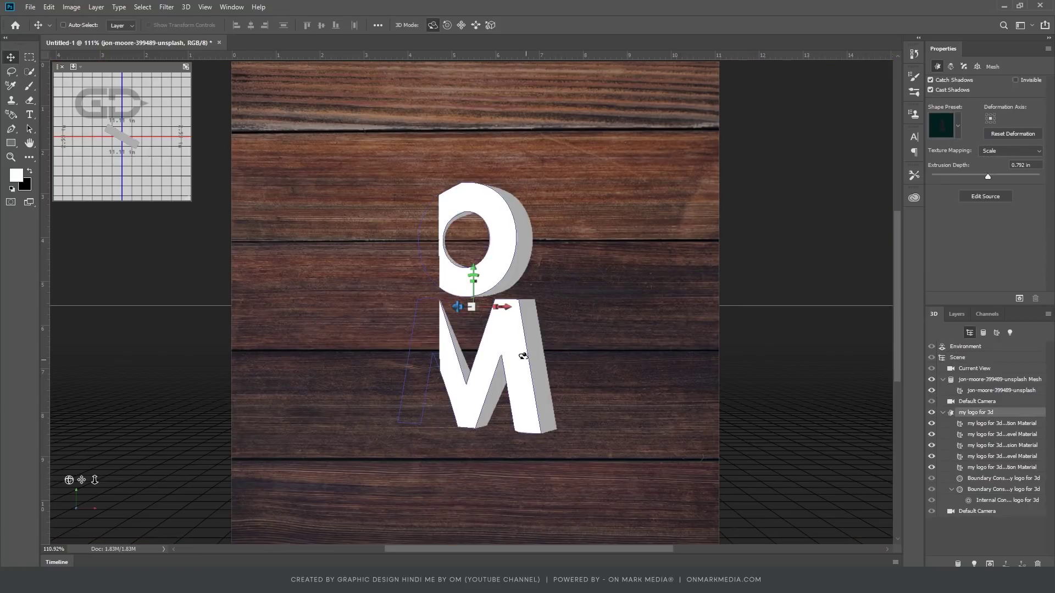
{"action": "left_click_drag", "start_coordinate": [514, 306], "coordinate": [604, 318]}
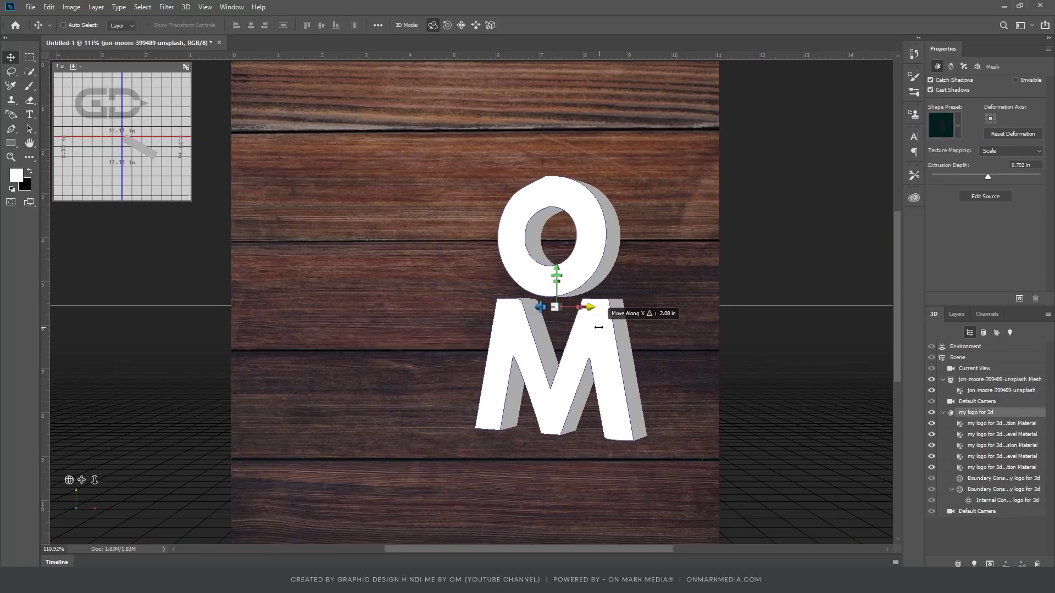
{"action": "left_click_drag", "start_coordinate": [758, 374], "coordinate": [826, 382]}
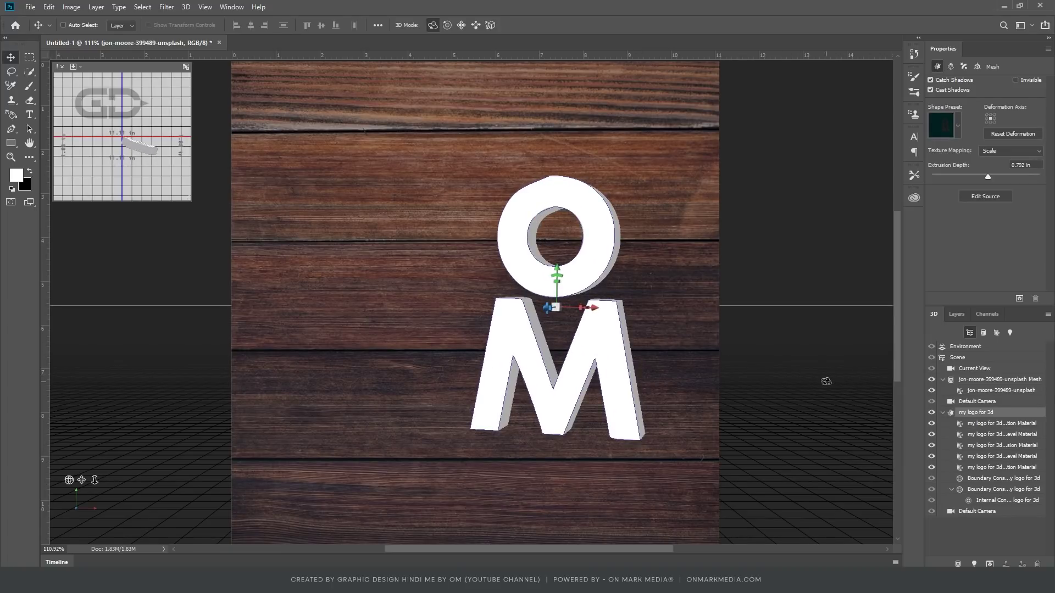
{"action": "left_click_drag", "start_coordinate": [598, 311], "coordinate": [582, 307]}
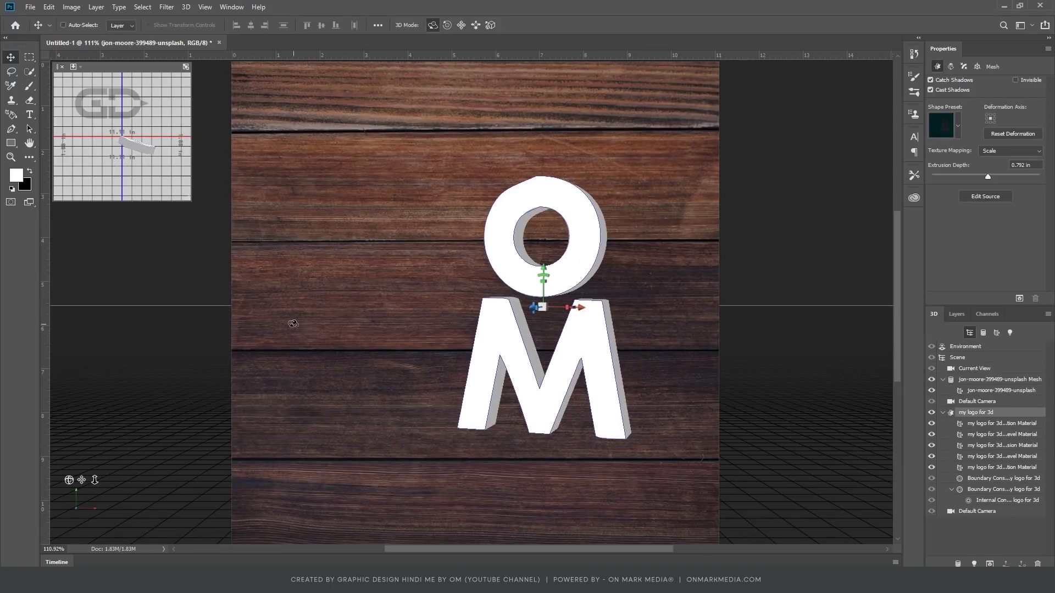
Step: Push the wood plank mesh back along Z so it fills the canvas
{"action": "left_click", "coordinate": [571, 301]}
{"action": "mouse_move", "coordinate": [473, 306]}
{"action": "left_mouse_down"}
{"action": "mouse_move", "coordinate": [486, 350]}
{"action": "mouse_move", "coordinate": [478, 329]}
{"action": "mouse_move", "coordinate": [359, 347]}
{"action": "mouse_move", "coordinate": [429, 356]}
{"action": "left_mouse_up"}
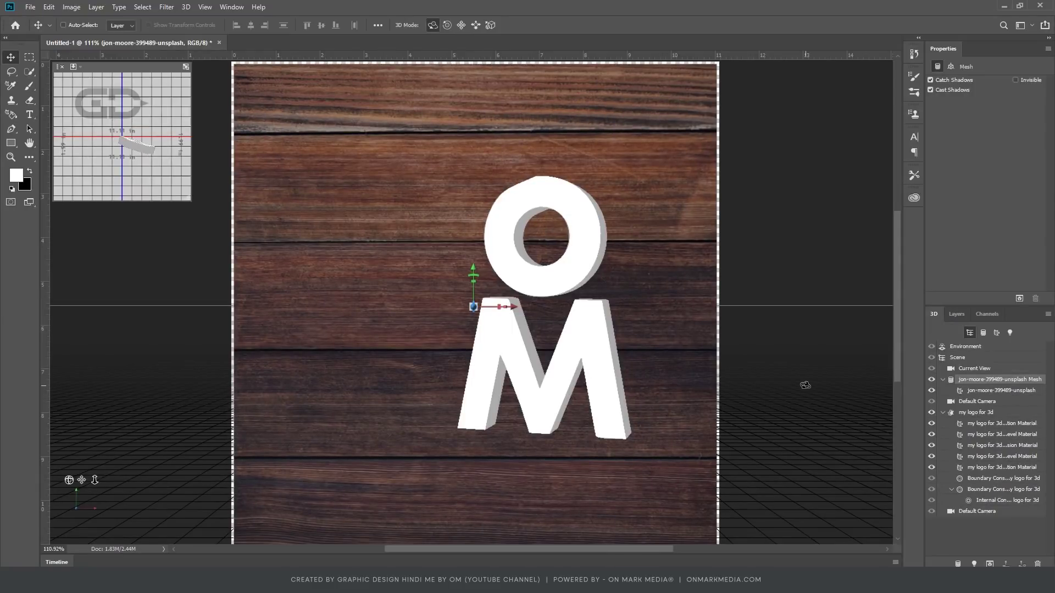
{"action": "left_click_drag", "start_coordinate": [805, 385], "coordinate": [825, 440]}
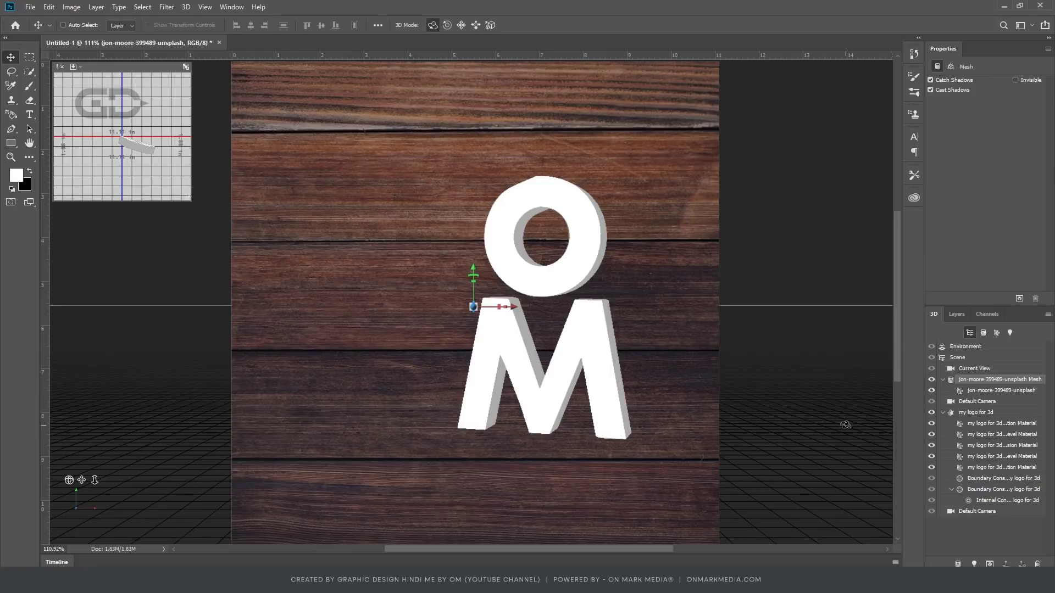
{"action": "left_click", "coordinate": [845, 425]}
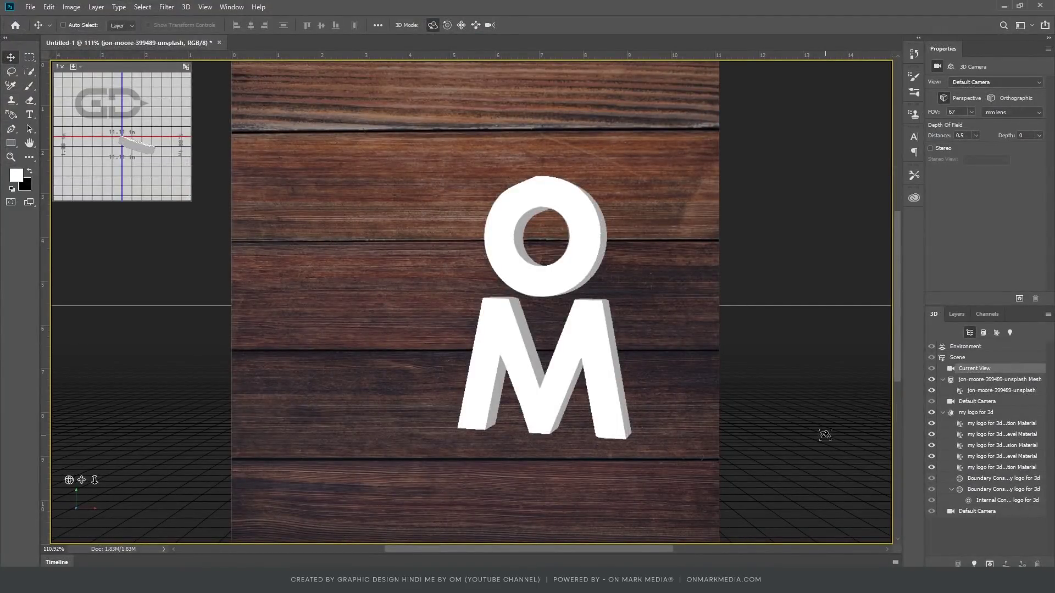
Step: Orbit to an angled side view and move the OM logo along Z away from the wall
{"action": "mouse_move", "coordinate": [828, 432]}
{"action": "left_mouse_down"}
{"action": "mouse_move", "coordinate": [828, 372]}
{"action": "mouse_move", "coordinate": [826, 430]}
{"action": "mouse_move", "coordinate": [790, 416]}
{"action": "mouse_move", "coordinate": [425, 437]}
{"action": "left_mouse_up"}
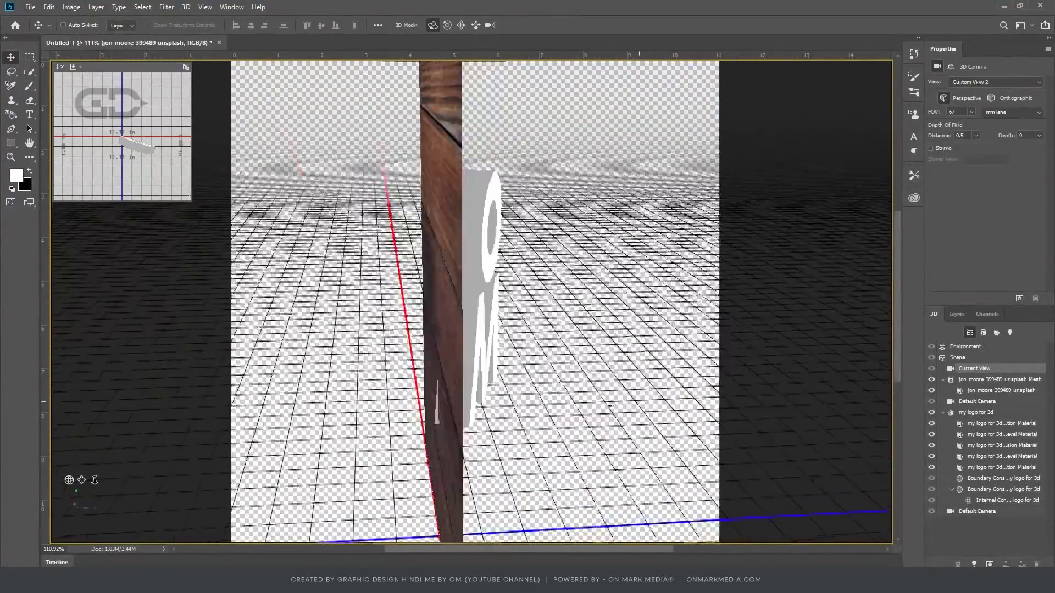
{"action": "left_click_drag", "start_coordinate": [425, 437], "coordinate": [614, 406]}
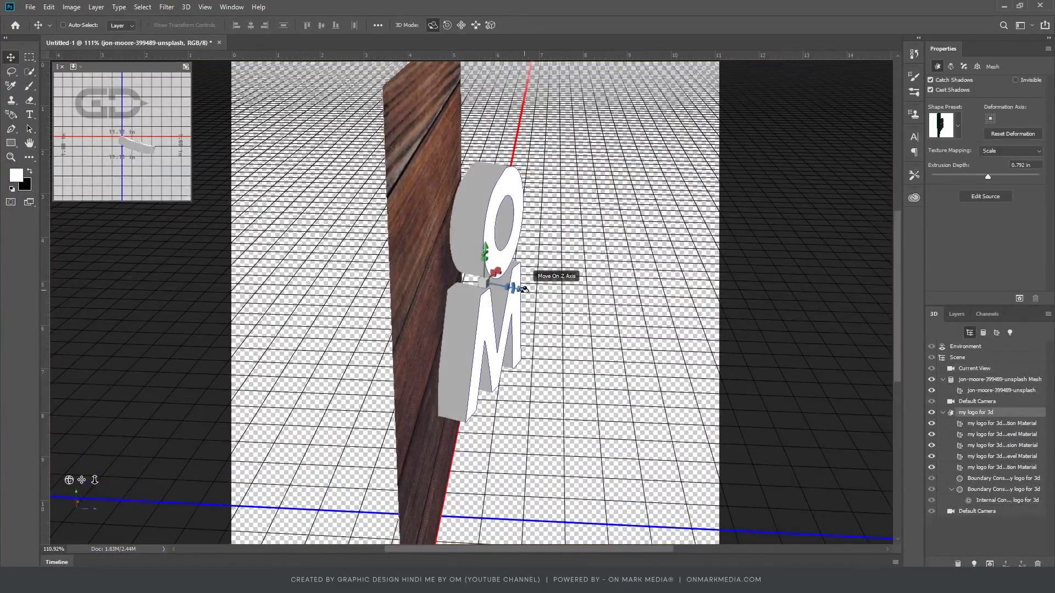
{"action": "left_click", "coordinate": [517, 301]}
{"action": "left_click_drag", "start_coordinate": [506, 278], "coordinate": [544, 291]}
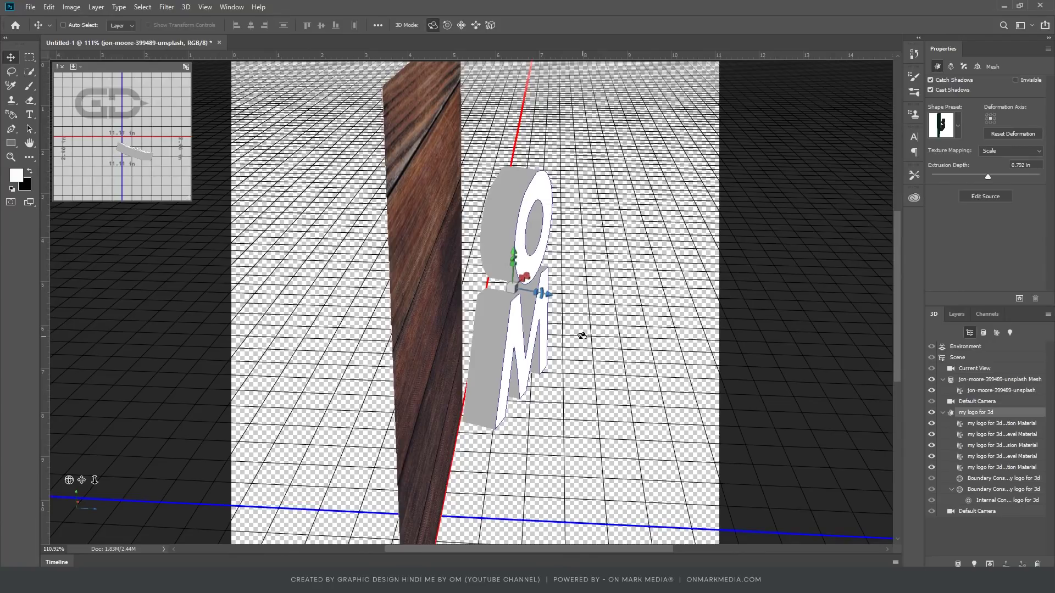
{"action": "left_click", "coordinate": [974, 369]}
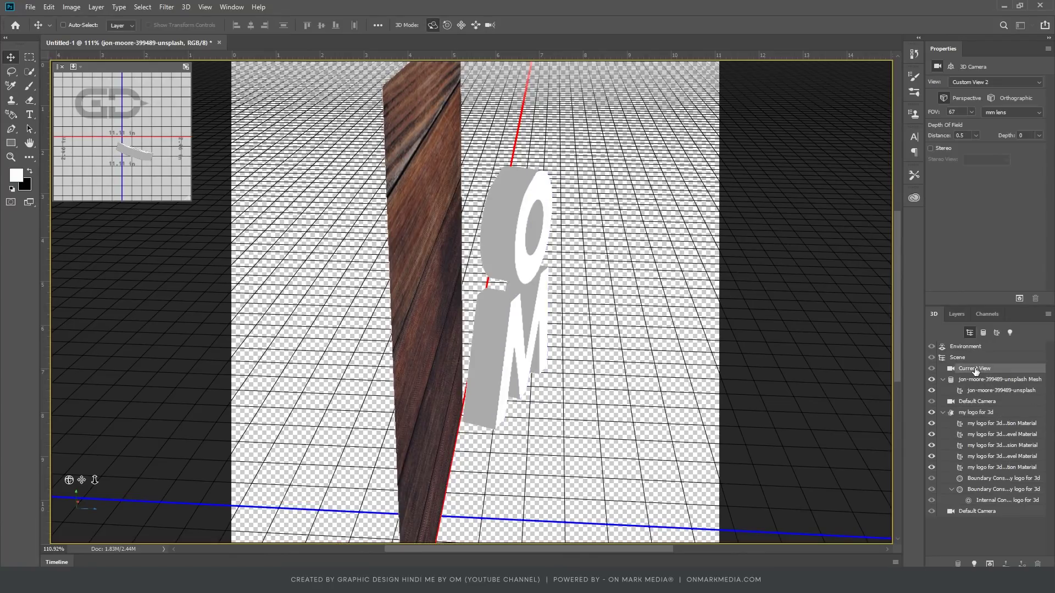
{"action": "left_click", "coordinate": [983, 82]}
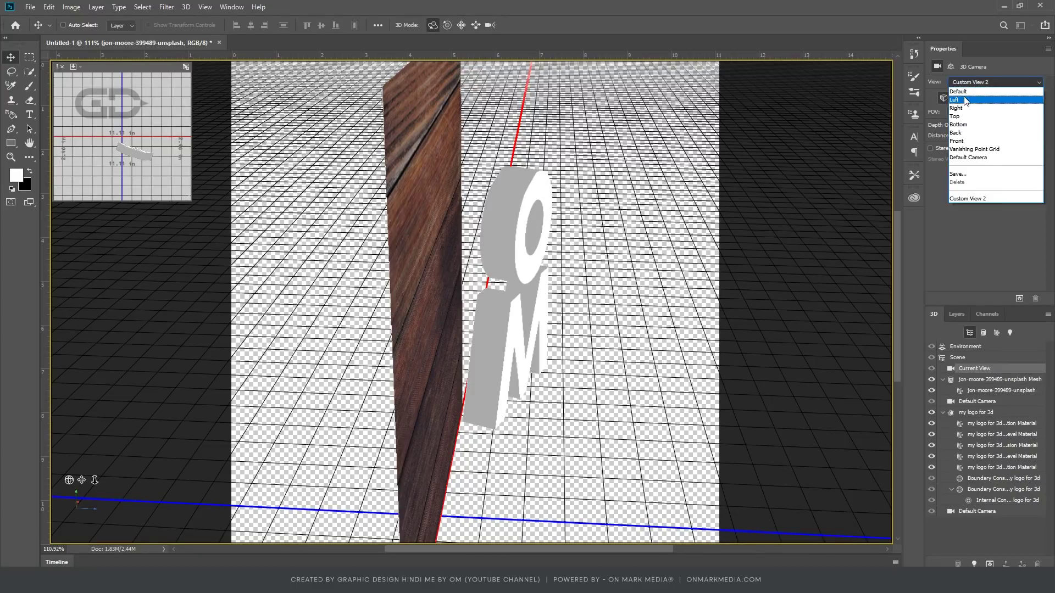
Step: From the Top view, rotate the OM logo level and tilt it around X
{"action": "left_click", "coordinate": [956, 115]}
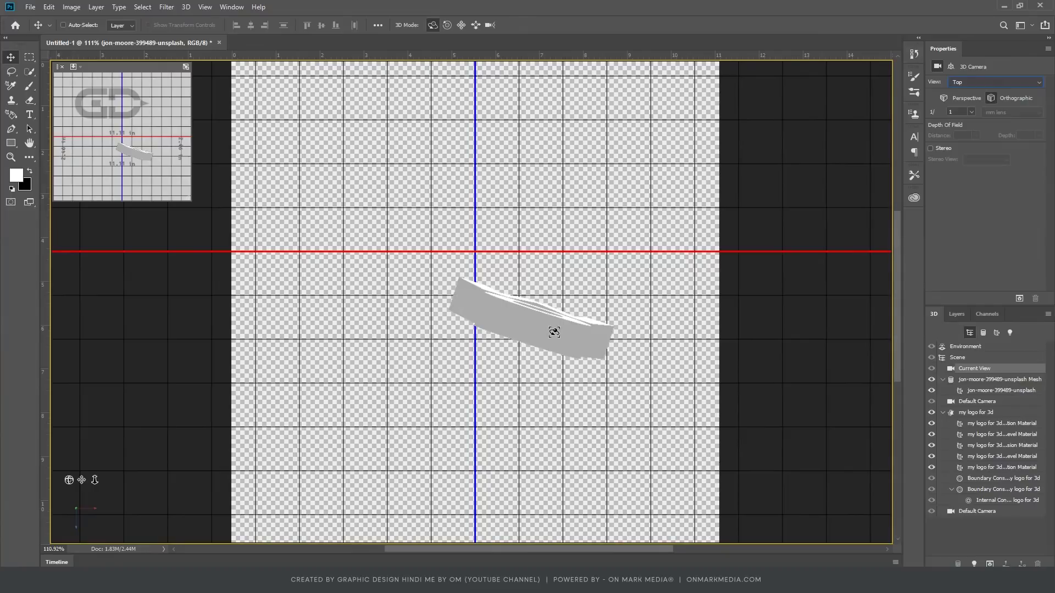
{"action": "left_click", "coordinate": [554, 331]}
{"action": "left_click_drag", "start_coordinate": [559, 311], "coordinate": [549, 320]}
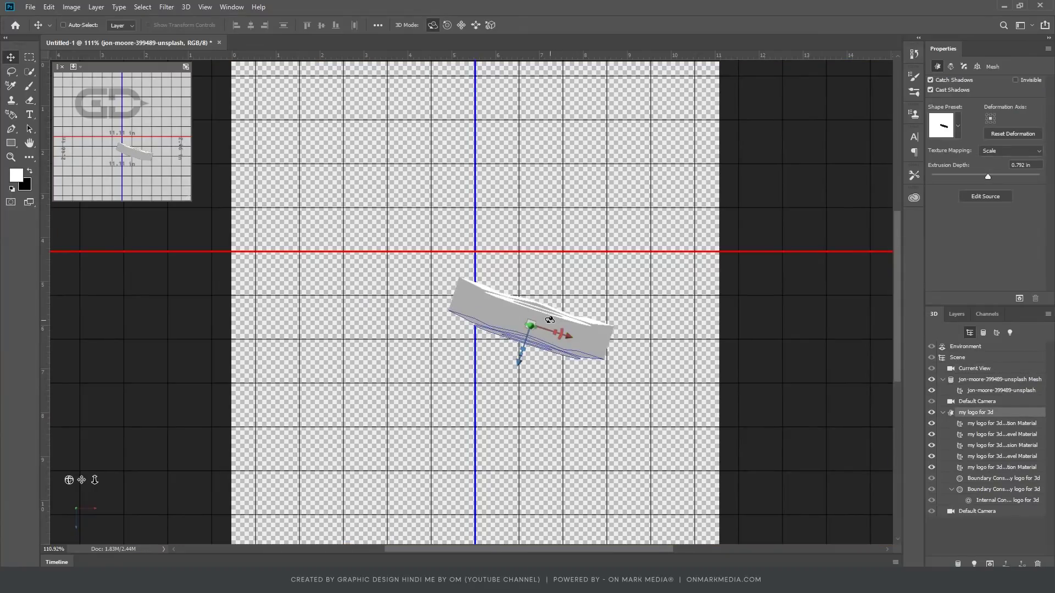
{"action": "left_click", "coordinate": [549, 320]}
{"action": "mouse_move", "coordinate": [549, 352]}
{"action": "left_mouse_down"}
{"action": "mouse_move", "coordinate": [568, 338]}
{"action": "mouse_move", "coordinate": [532, 331]}
{"action": "mouse_move", "coordinate": [532, 311]}
{"action": "left_mouse_up"}
{"action": "scroll", "coordinate": [532, 311], "scroll_direction": "up", "scroll_amount": 5}
{"action": "left_click_drag", "start_coordinate": [529, 273], "coordinate": [530, 259]}
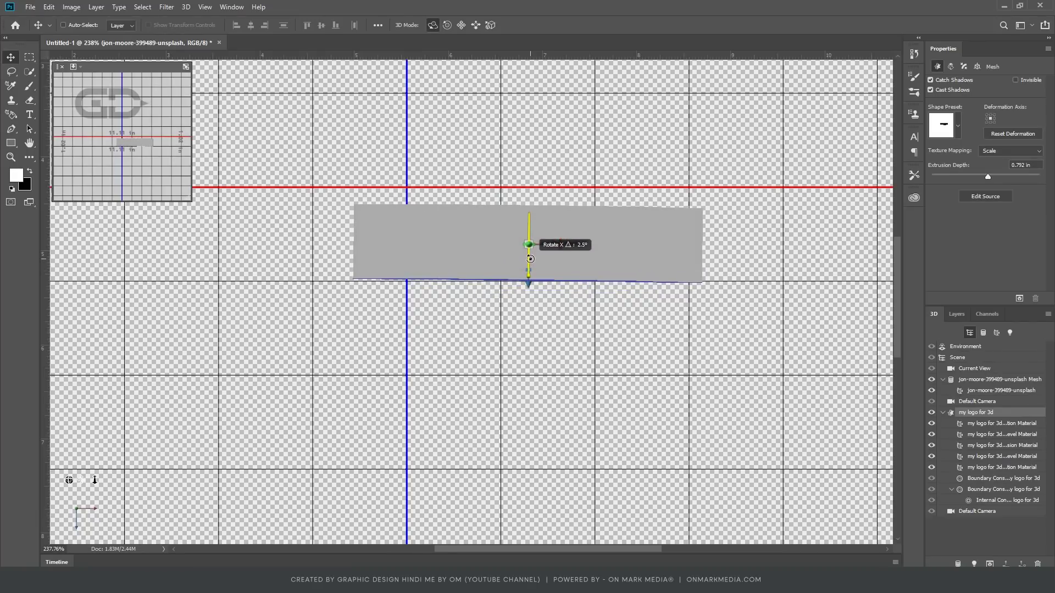
{"action": "left_click_drag", "start_coordinate": [531, 259], "coordinate": [531, 258]}
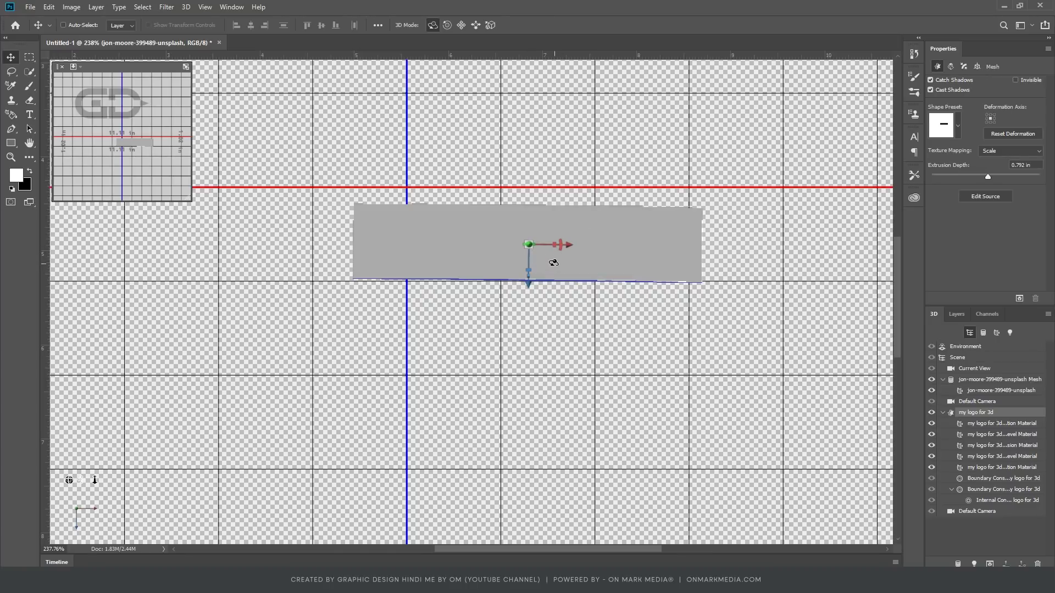
Step: Shift the logo slightly along Z and fine-tune its Y and X rotation so it sits flat
{"action": "left_click_drag", "start_coordinate": [528, 284], "coordinate": [529, 274]}
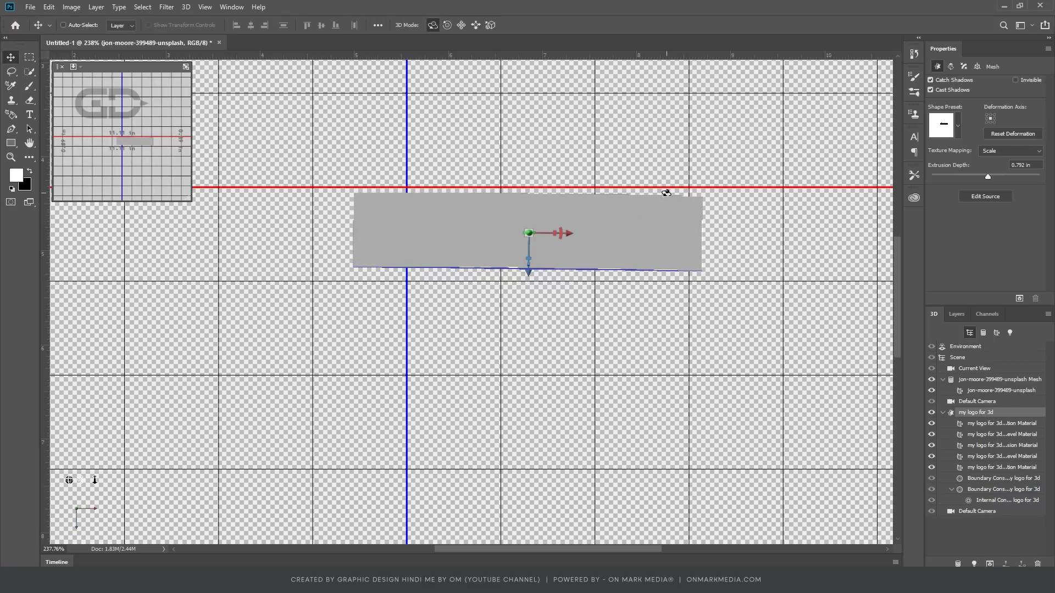
{"action": "left_click", "coordinate": [543, 249]}
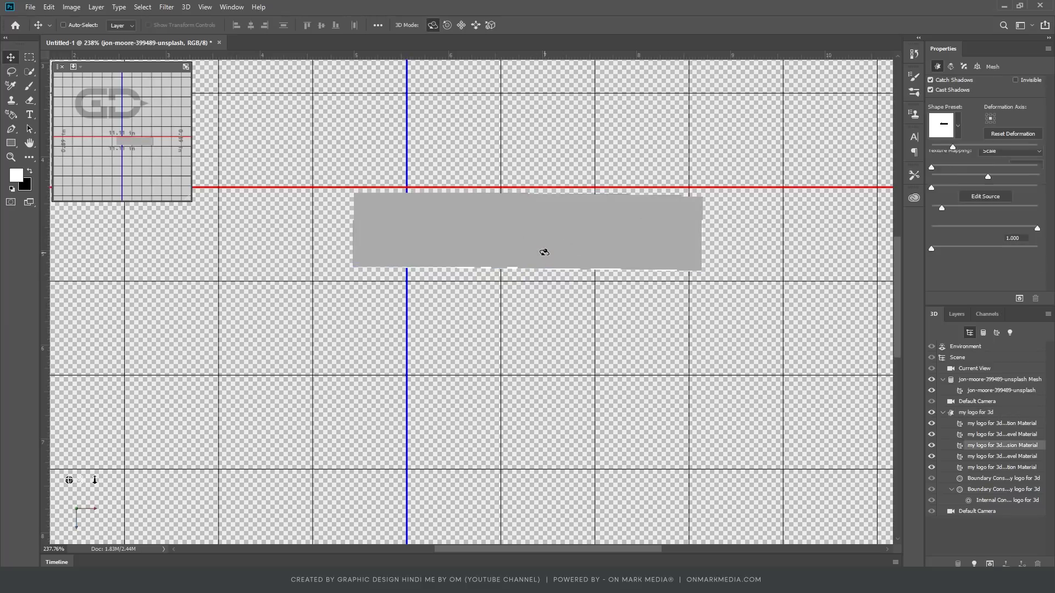
{"action": "left_click", "coordinate": [563, 246]}
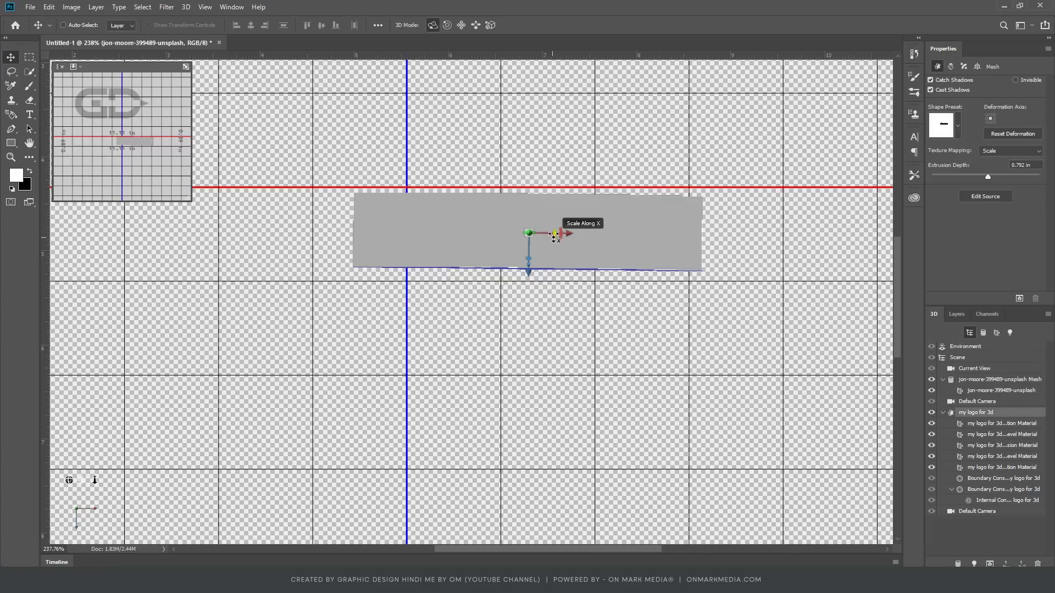
{"action": "left_click_drag", "start_coordinate": [559, 240], "coordinate": [561, 242]}
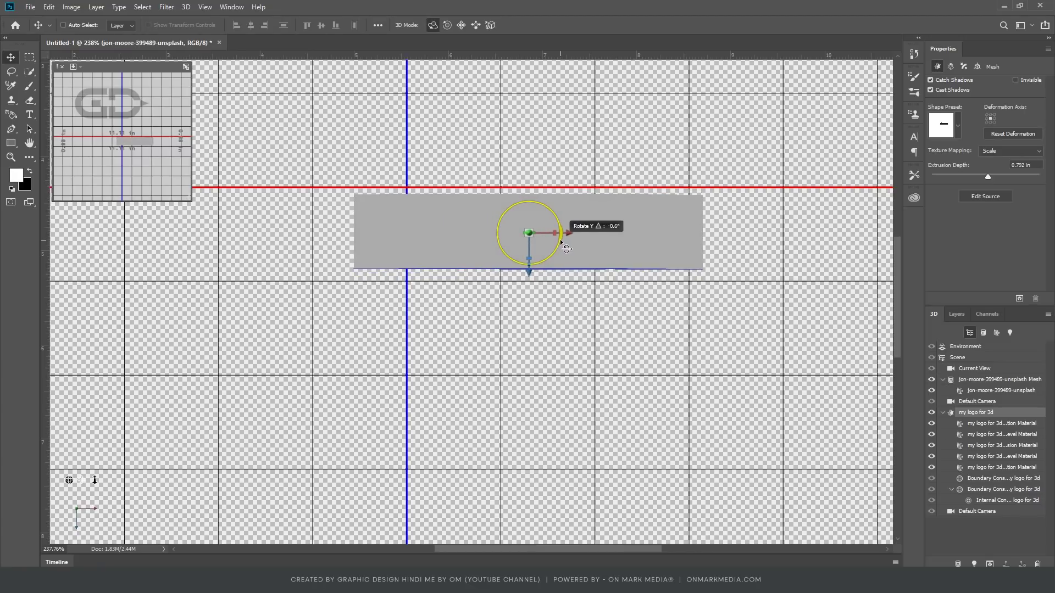
{"action": "left_click_drag", "start_coordinate": [562, 242], "coordinate": [526, 224]}
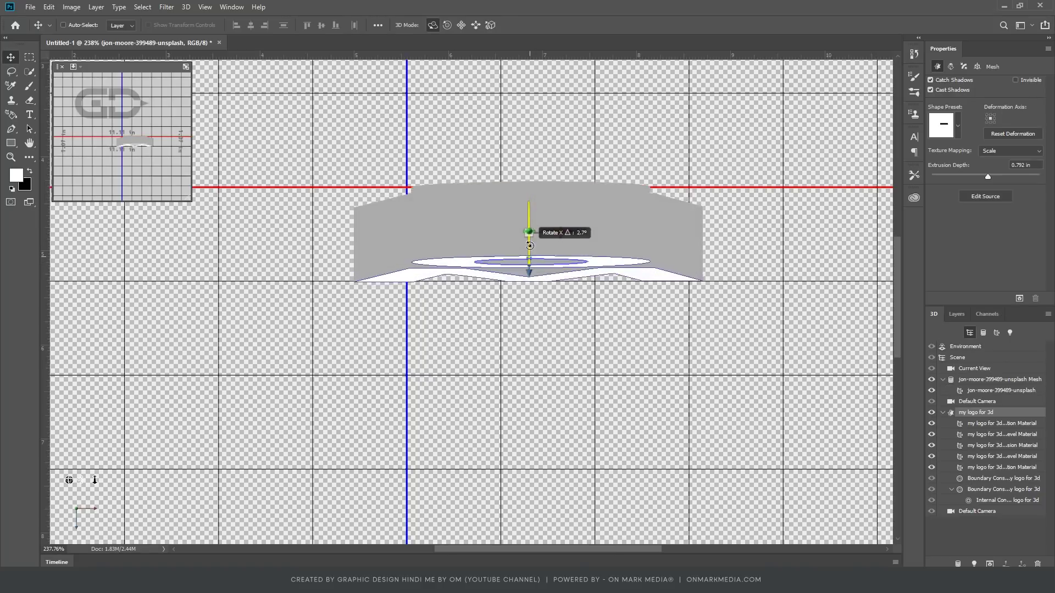
{"action": "left_click_drag", "start_coordinate": [522, 283], "coordinate": [529, 268]}
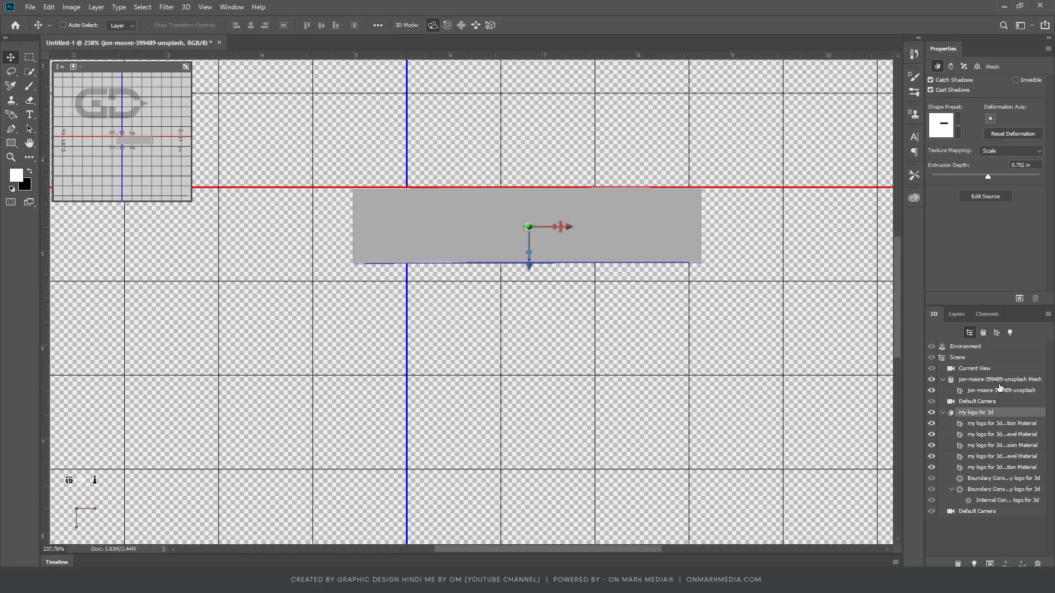
Step: Return to the Default camera view, fit the scene, and undo trial orbits
{"action": "left_click", "coordinate": [975, 370]}
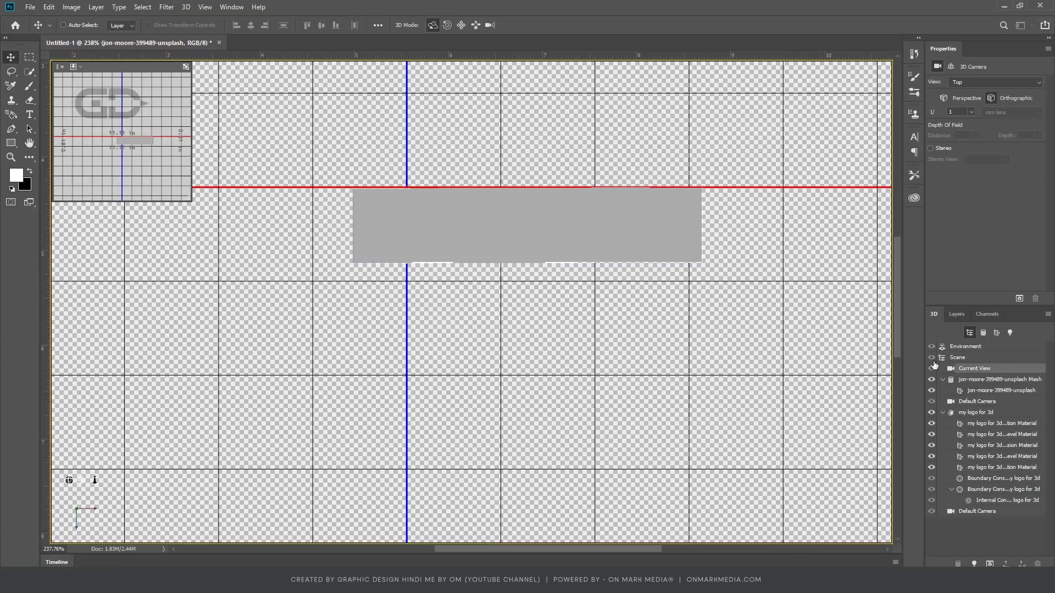
{"action": "left_click", "coordinate": [961, 81]}
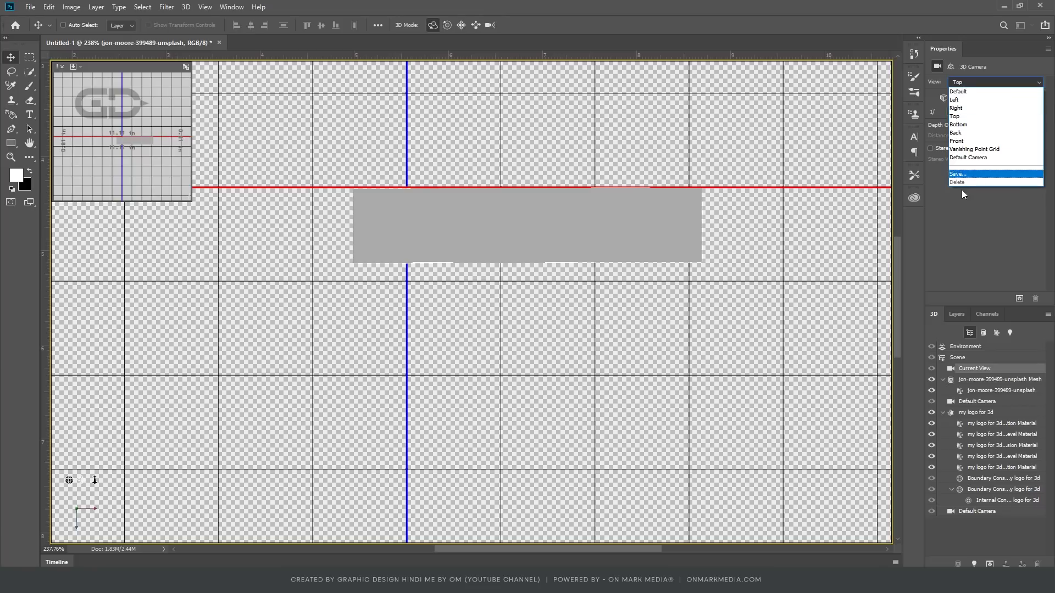
{"action": "left_click", "coordinate": [964, 93]}
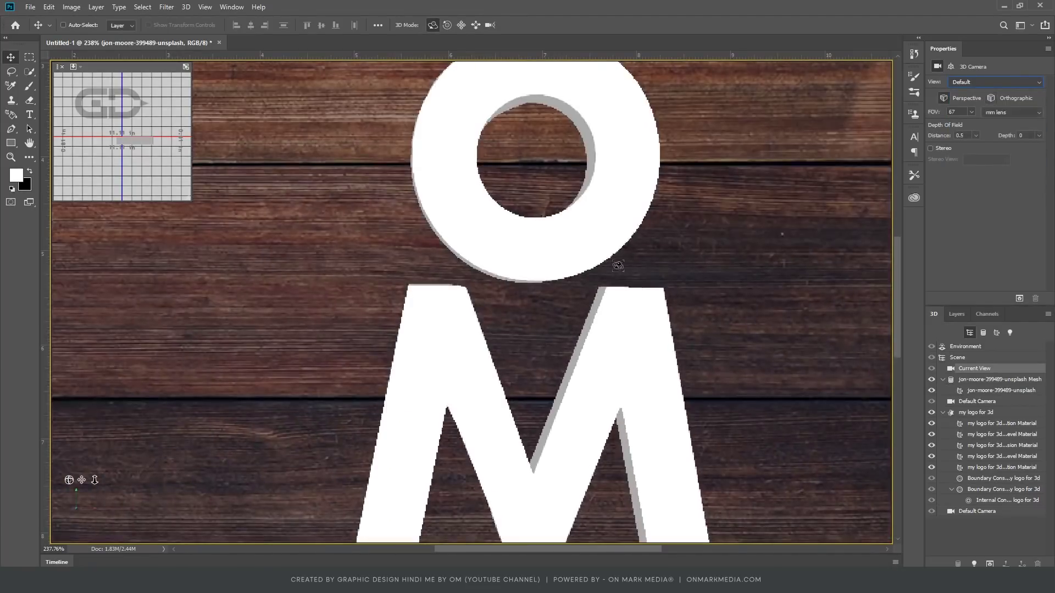
{"action": "left_click", "coordinate": [760, 321]}
{"action": "key", "text": "ctrl+0"}
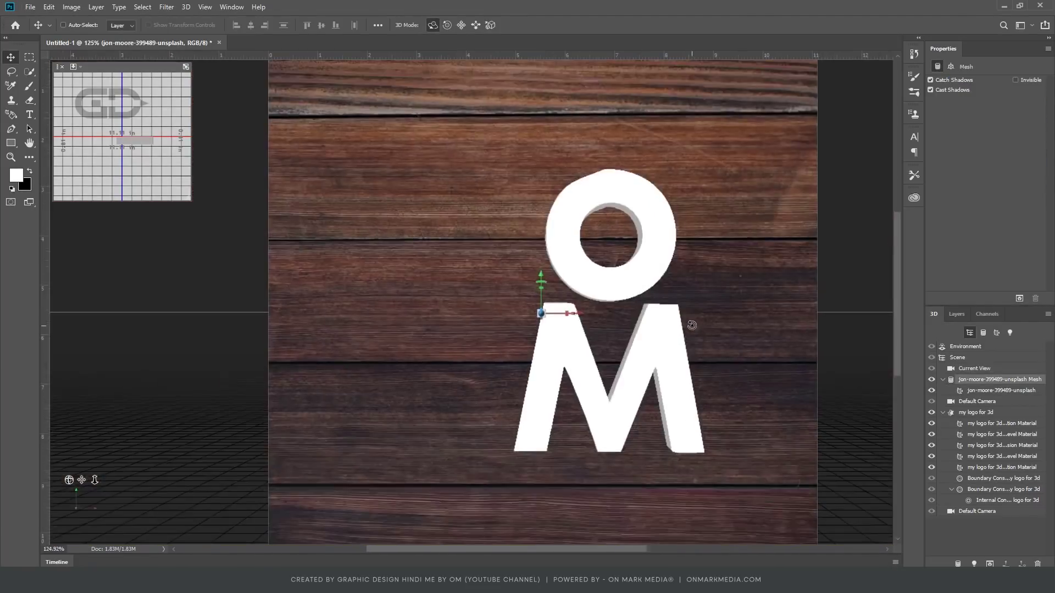
{"action": "mouse_move", "coordinate": [281, 387]}
{"action": "left_mouse_down"}
{"action": "mouse_move", "coordinate": [494, 386]}
{"action": "mouse_move", "coordinate": [181, 402]}
{"action": "mouse_move", "coordinate": [247, 375]}
{"action": "left_mouse_up"}
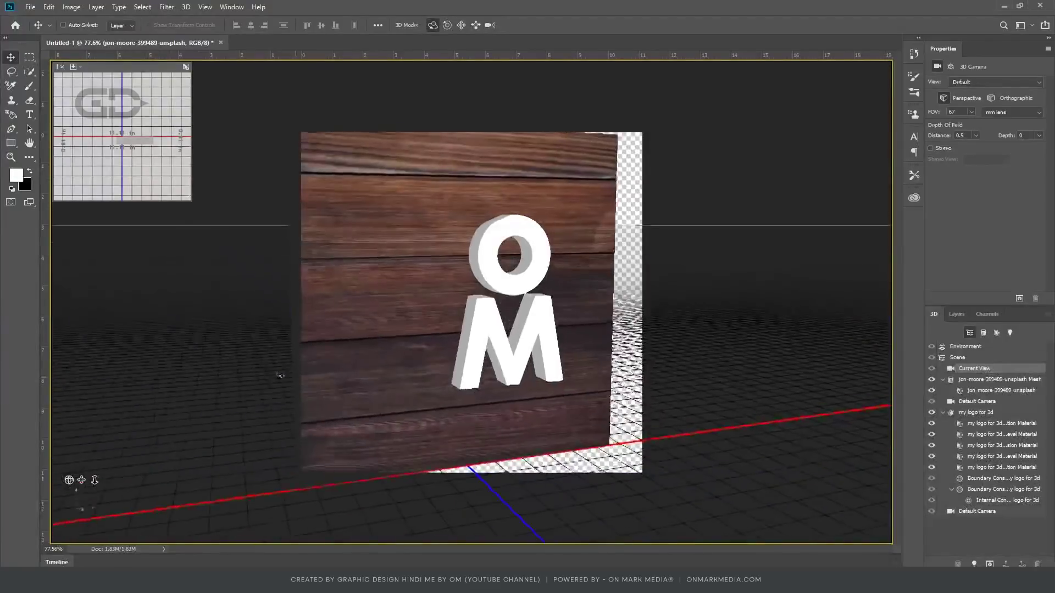
{"action": "key", "text": "ctrl+z"}
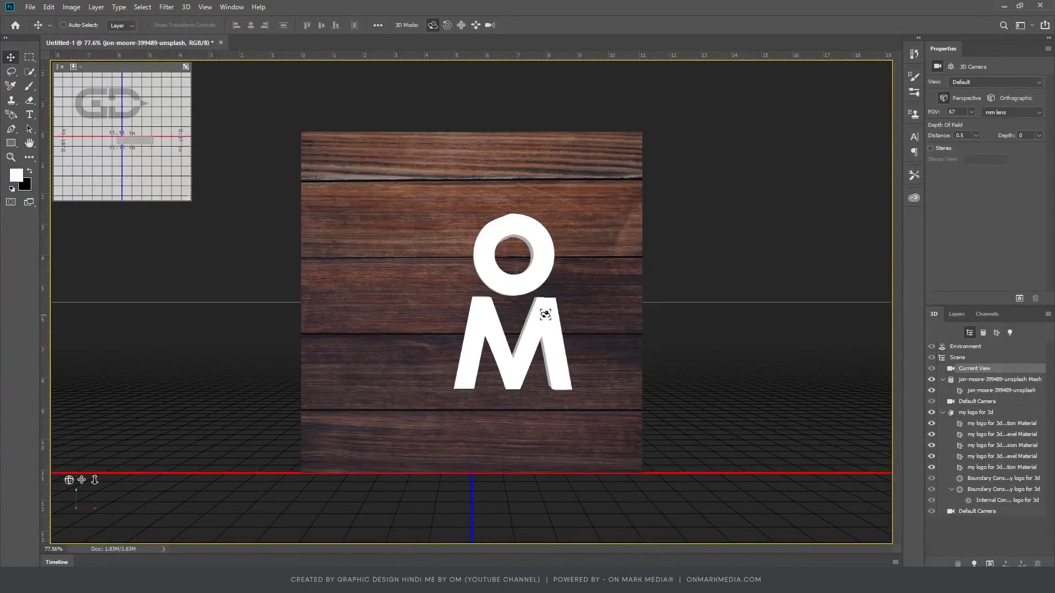
{"action": "mouse_move", "coordinate": [807, 423]}
{"action": "left_mouse_down"}
{"action": "mouse_move", "coordinate": [714, 430]}
{"action": "mouse_move", "coordinate": [716, 444]}
{"action": "left_mouse_up"}
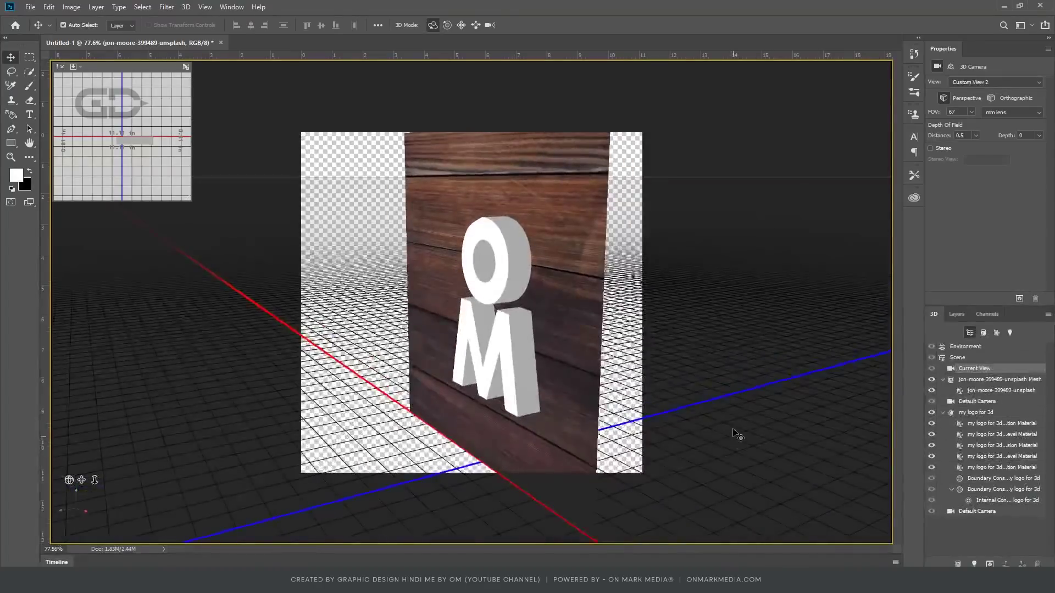
{"action": "key", "text": "ctrl+z"}
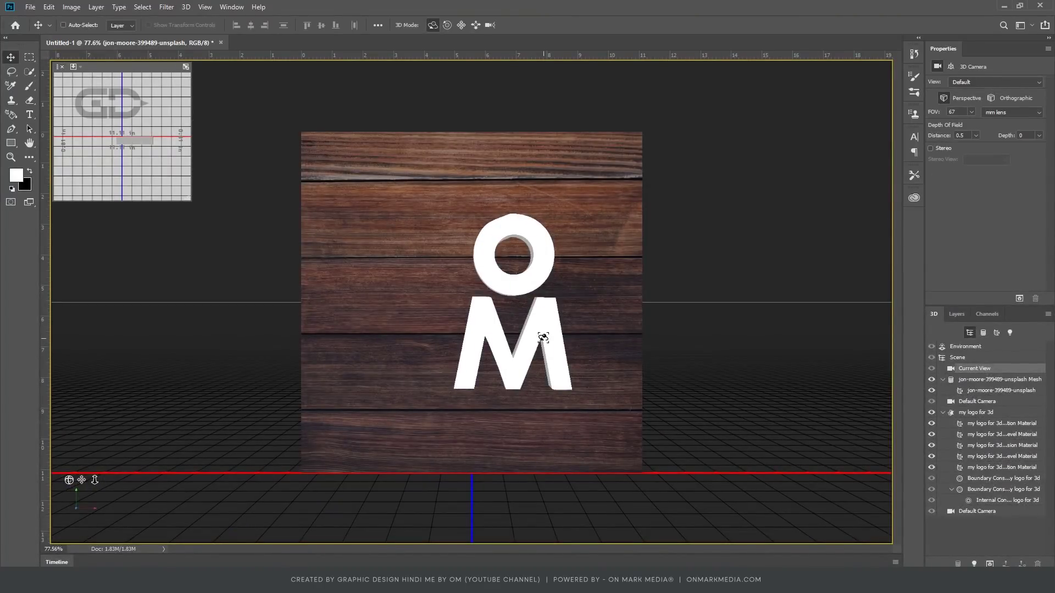
Step: In Drag mode, slide the OM logo about -1.53 in along X, adjust Y, and nudge the wood plane
{"action": "left_click", "coordinate": [543, 334]}
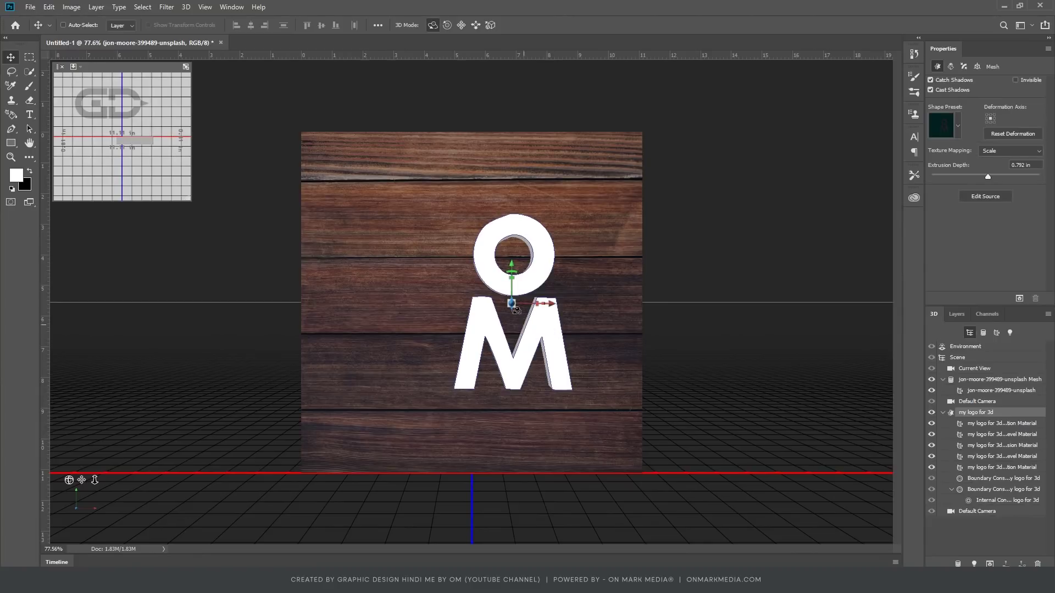
{"action": "left_click", "coordinate": [462, 26]}
{"action": "left_click_drag", "start_coordinate": [549, 304], "coordinate": [508, 303]}
{"action": "left_click_drag", "start_coordinate": [469, 265], "coordinate": [469, 269]}
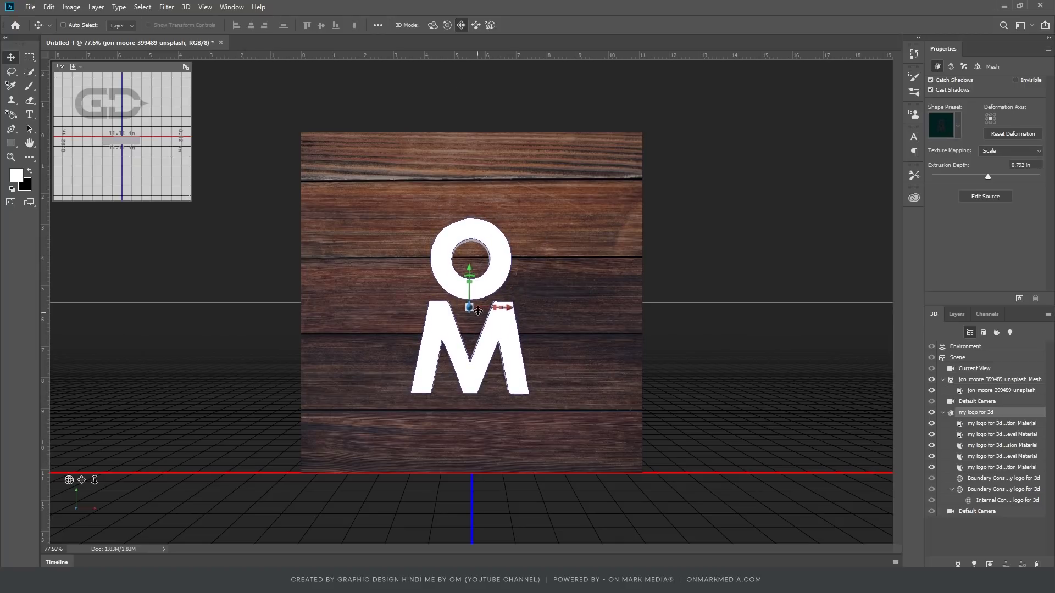
{"action": "left_click", "coordinate": [561, 242]}
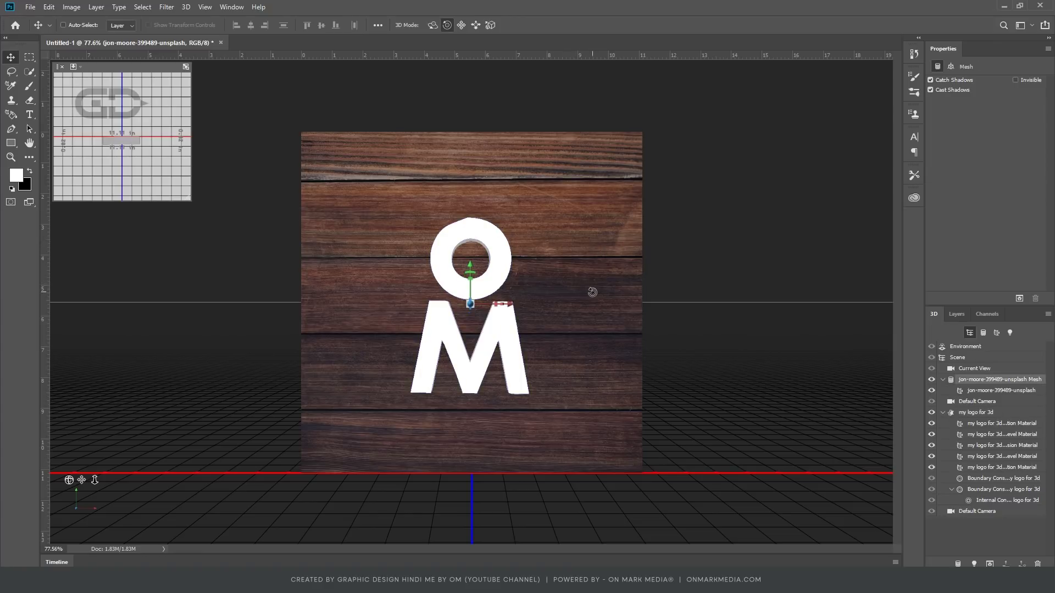
{"action": "left_click_drag", "start_coordinate": [503, 304], "coordinate": [514, 326]}
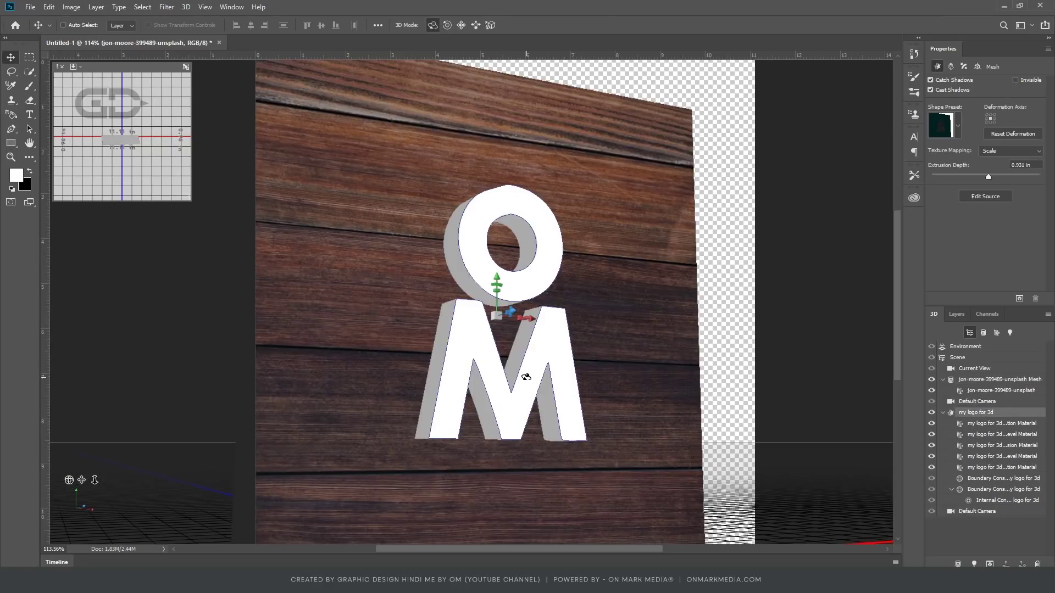
Step: Bend the OM logo slightly with the Deform gizmo, rotate it, and orbit to an angled view
{"action": "left_click", "coordinate": [525, 377]}
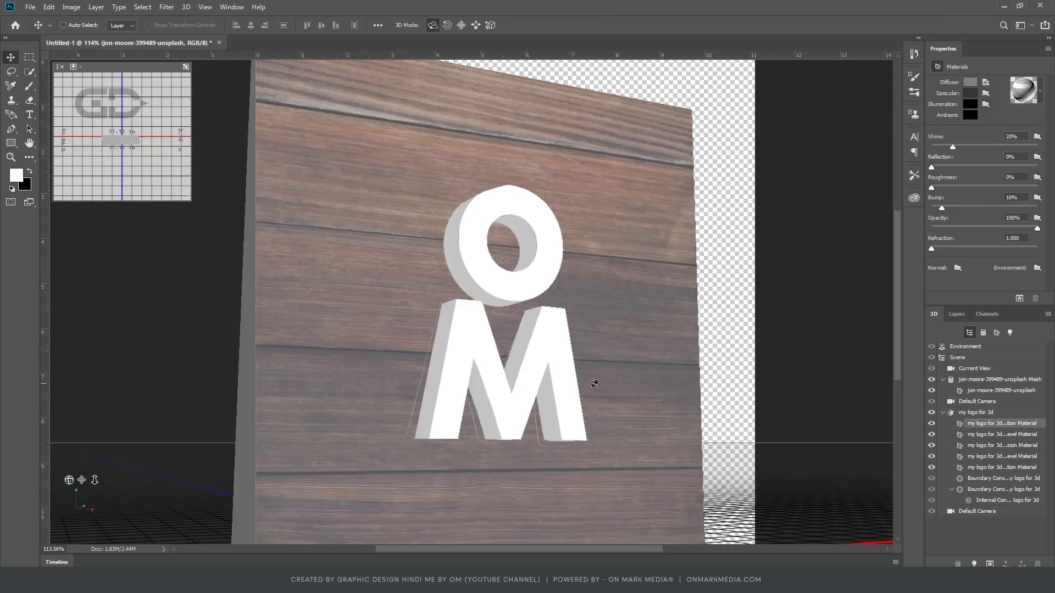
{"action": "left_click", "coordinate": [525, 399]}
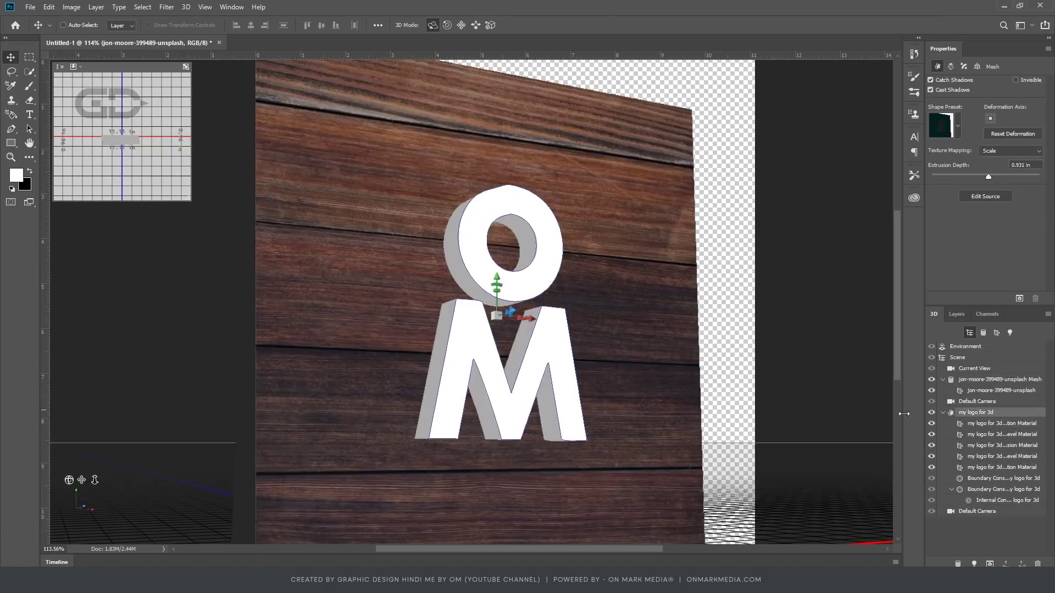
{"action": "left_click", "coordinate": [951, 66]}
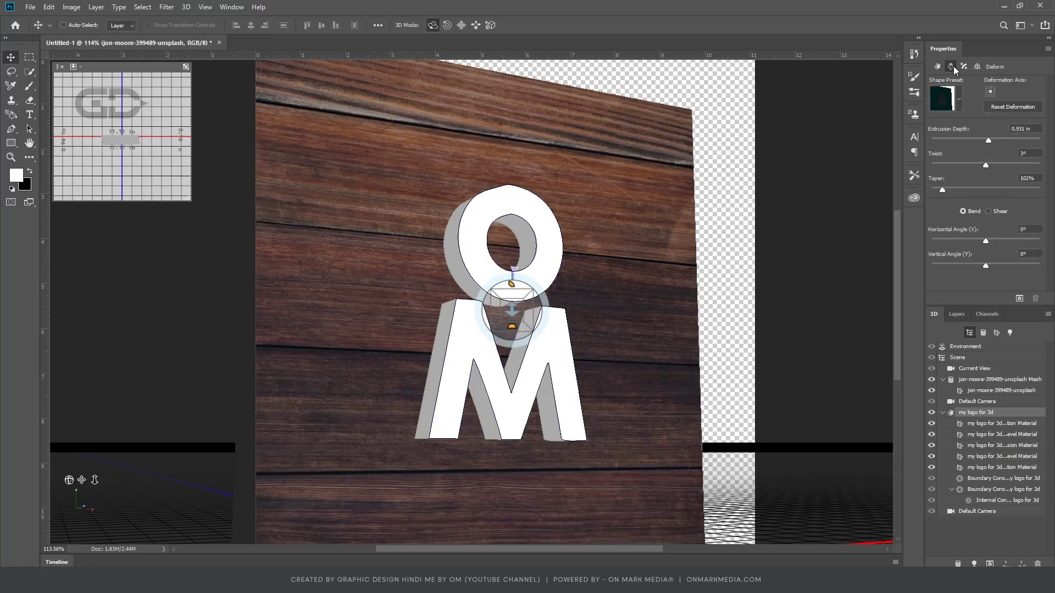
{"action": "left_click_drag", "start_coordinate": [542, 306], "coordinate": [501, 306]}
{"action": "left_click_drag", "start_coordinate": [796, 306], "coordinate": [797, 362]}
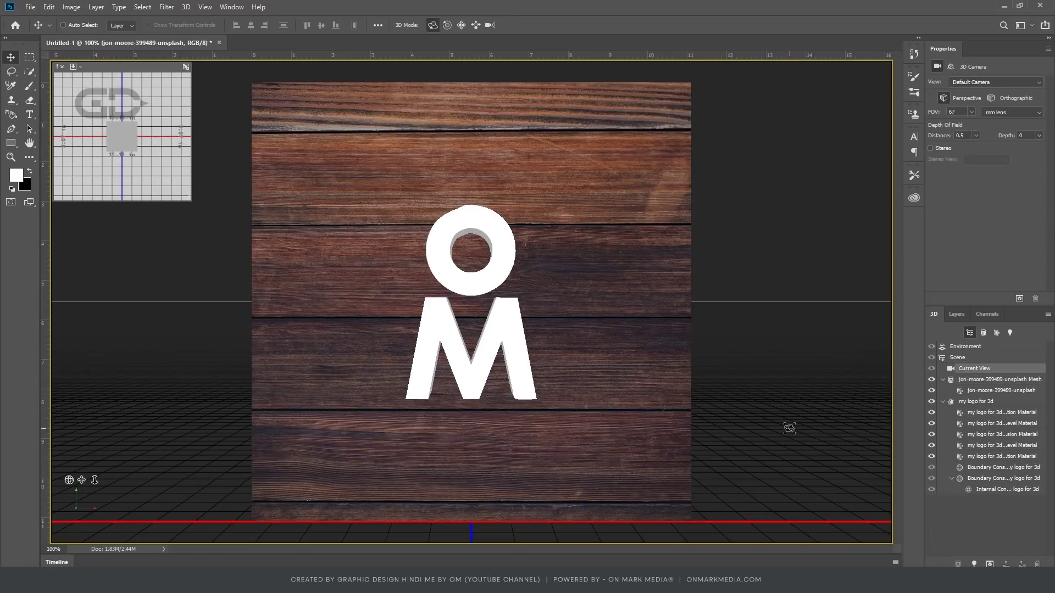
{"action": "mouse_move", "coordinate": [789, 428]}
{"action": "left_mouse_down"}
{"action": "mouse_move", "coordinate": [852, 426]}
{"action": "mouse_move", "coordinate": [703, 438]}
{"action": "mouse_move", "coordinate": [832, 425]}
{"action": "mouse_move", "coordinate": [787, 428]}
{"action": "left_mouse_up"}
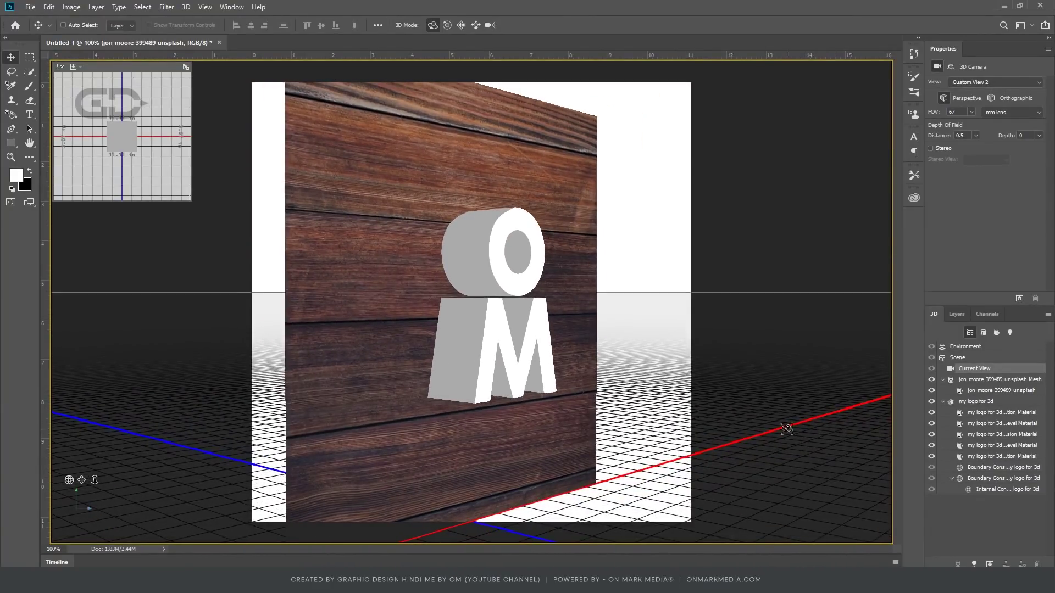
Step: Orbit the camera toward the front and select the OM logo mesh (3.069 in extrusion)
{"action": "left_click_drag", "start_coordinate": [778, 389], "coordinate": [735, 389]}
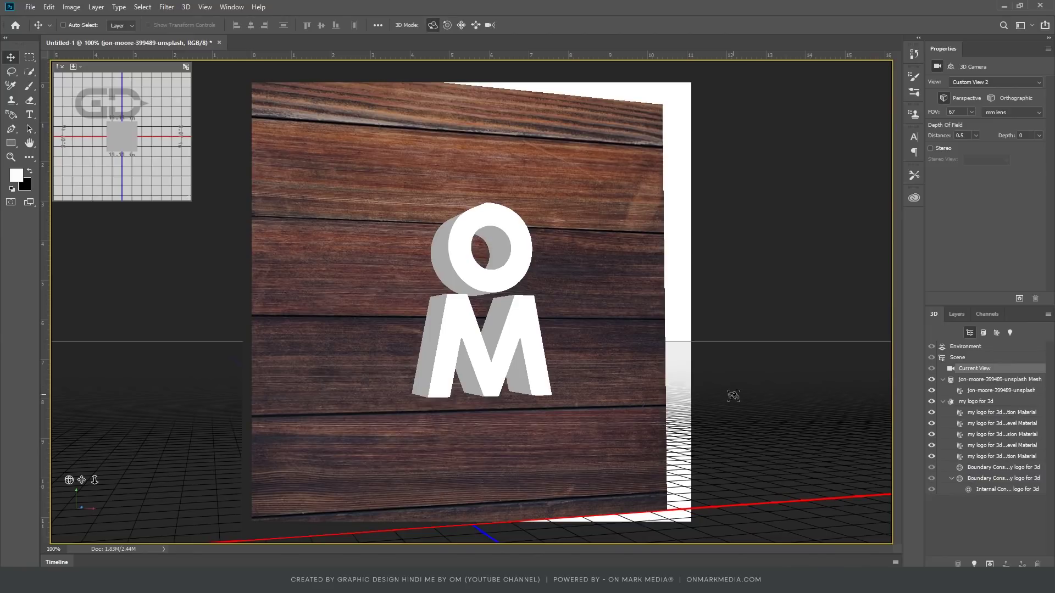
{"action": "left_click", "coordinate": [525, 361]}
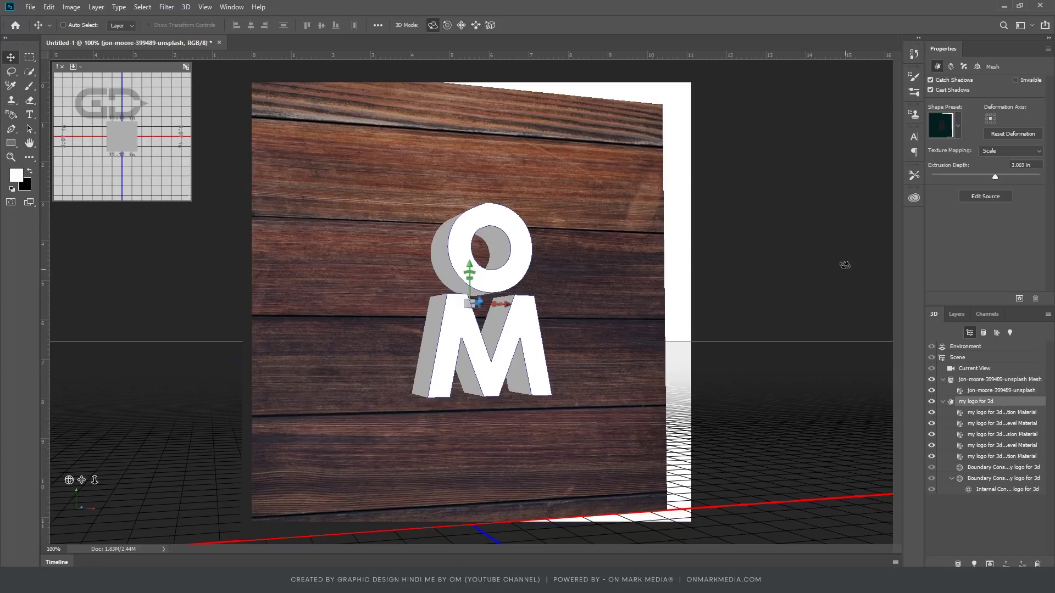
Step: Move the logo 0.49 in along X with the Coordinates gizmo, then select Current View
{"action": "left_click", "coordinate": [964, 67]}
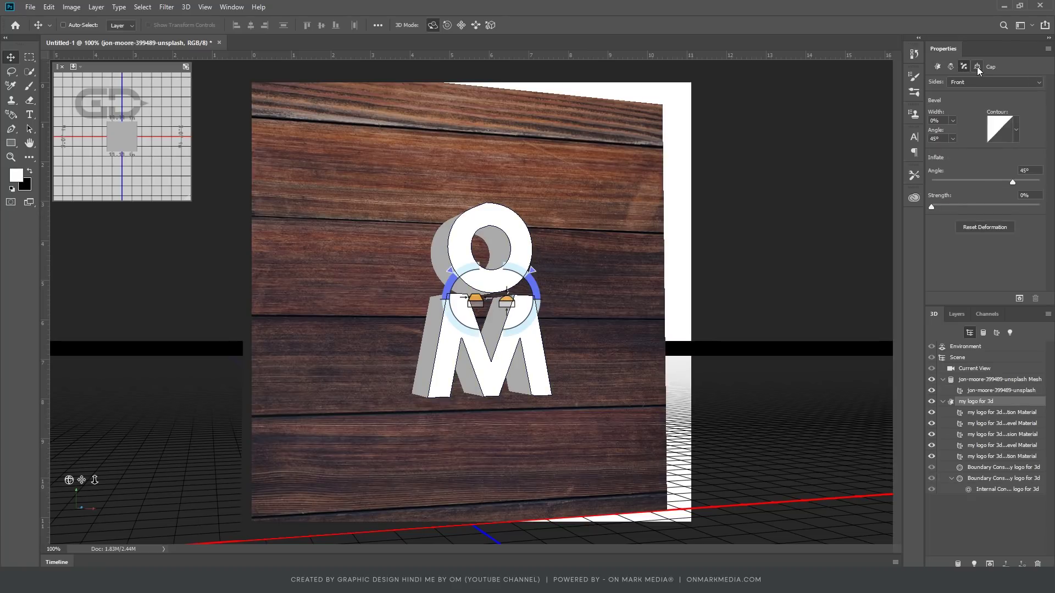
{"action": "left_click", "coordinate": [977, 67]}
{"action": "mouse_move", "coordinate": [506, 305]}
{"action": "left_mouse_down"}
{"action": "mouse_move", "coordinate": [525, 304]}
{"action": "mouse_move", "coordinate": [469, 312]}
{"action": "mouse_move", "coordinate": [470, 300]}
{"action": "left_mouse_up"}
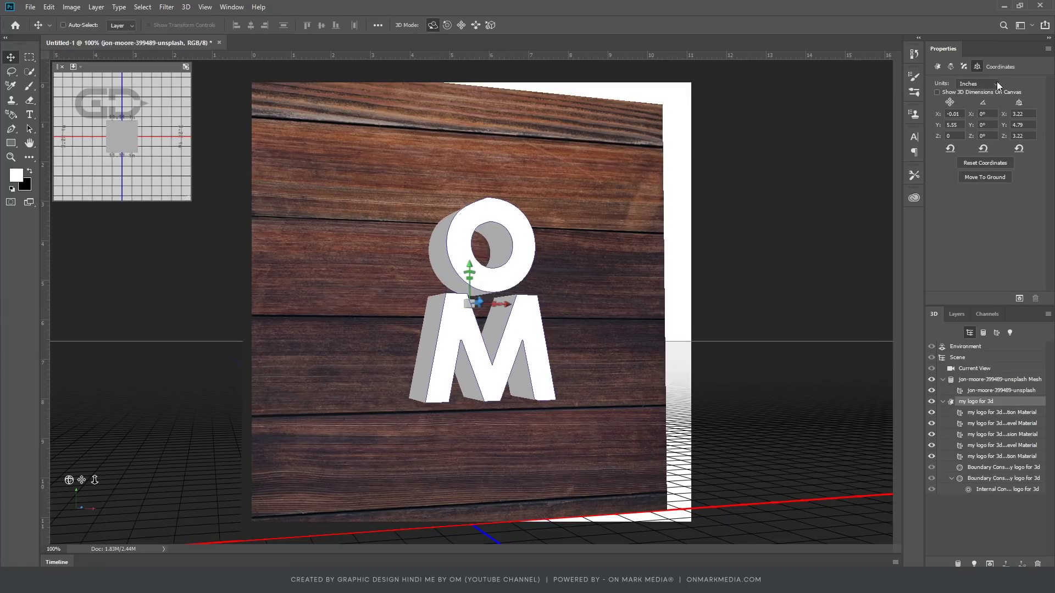
{"action": "left_click", "coordinate": [937, 67]}
{"action": "left_click", "coordinate": [974, 369]}
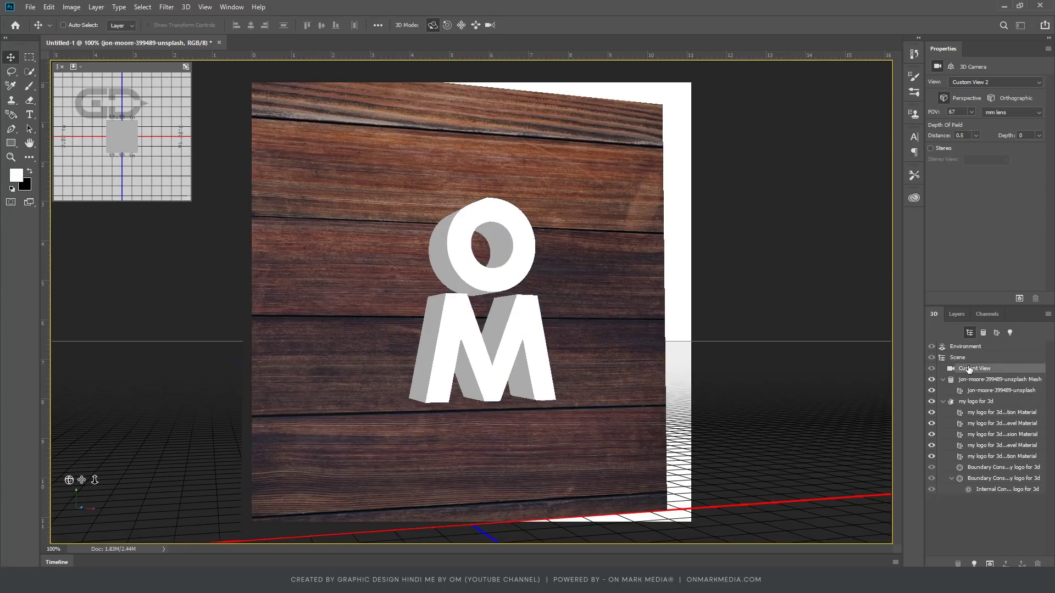
Step: Turn on Lines in the Scene render settings and select the Current View camera
{"action": "left_click", "coordinate": [959, 358]}
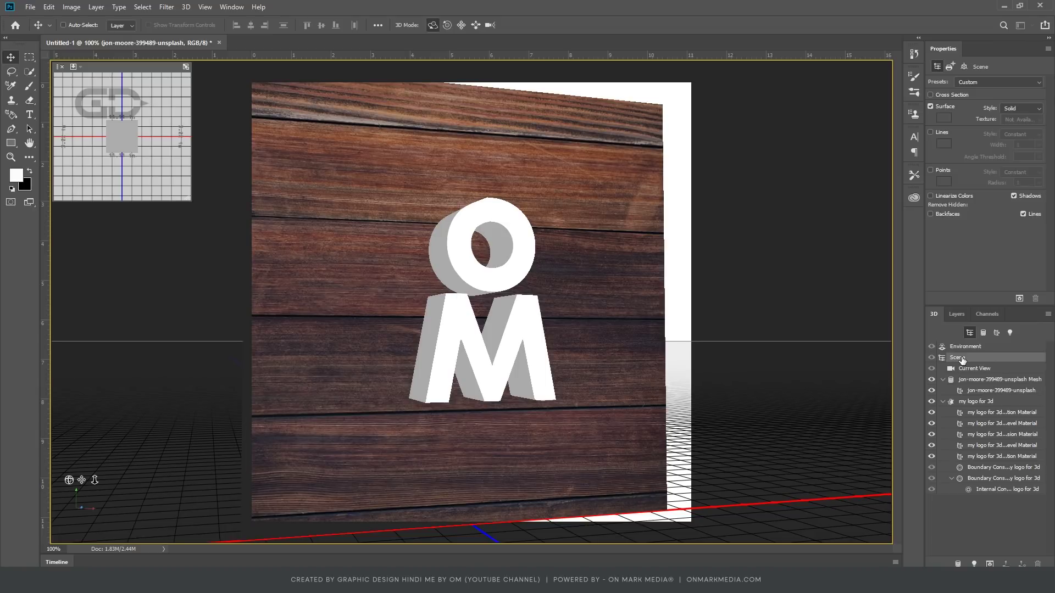
{"action": "left_click", "coordinate": [930, 132]}
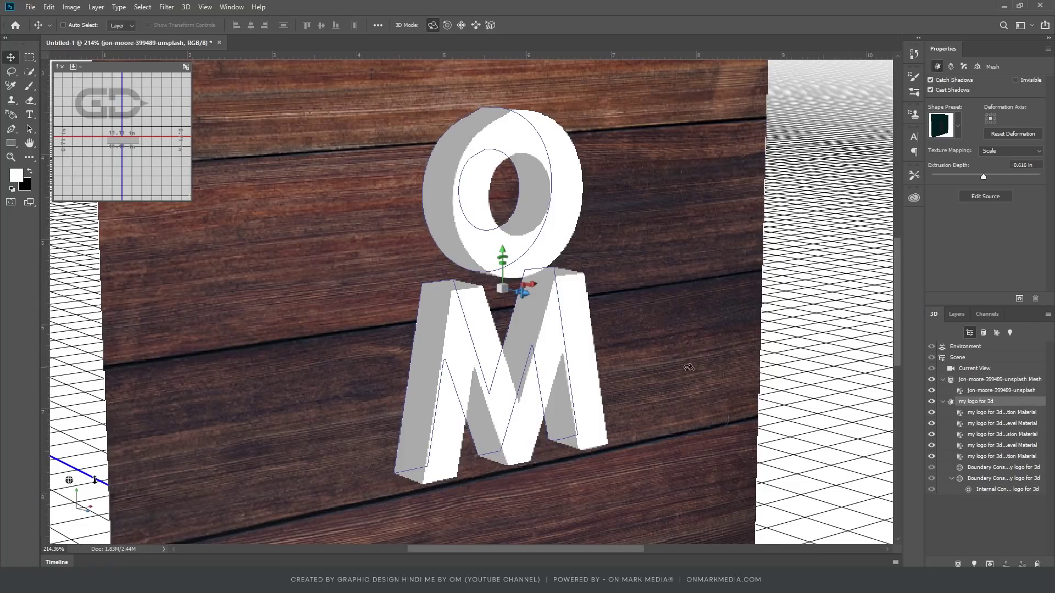
{"action": "left_click", "coordinate": [971, 369]}
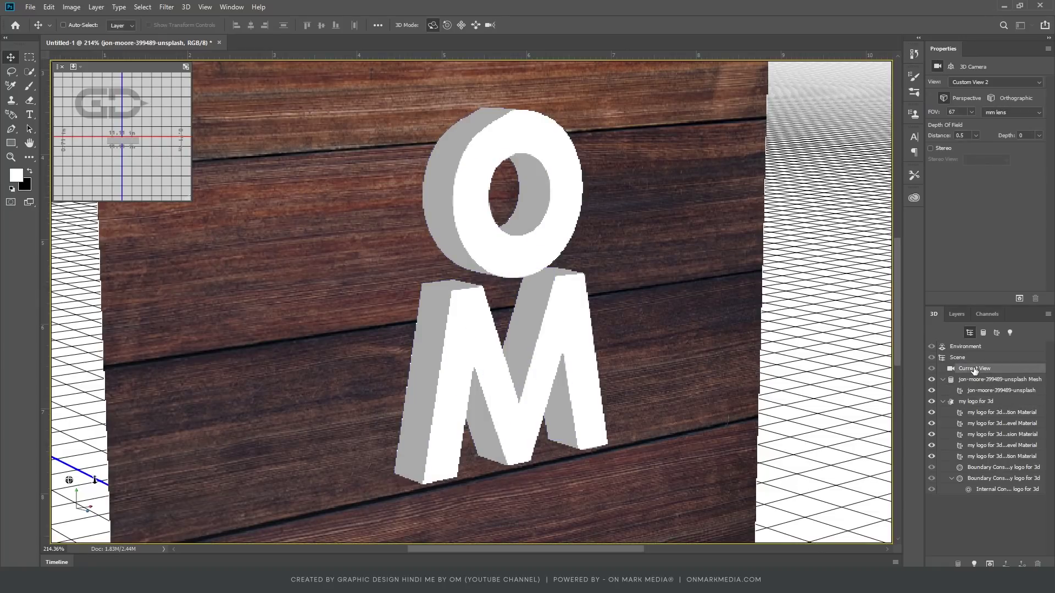
Step: Add depth-of-field blur to the camera, trying Depth values between 3.1 and 6.3
{"action": "left_click", "coordinate": [1038, 135]}
{"action": "left_click", "coordinate": [1011, 149]}
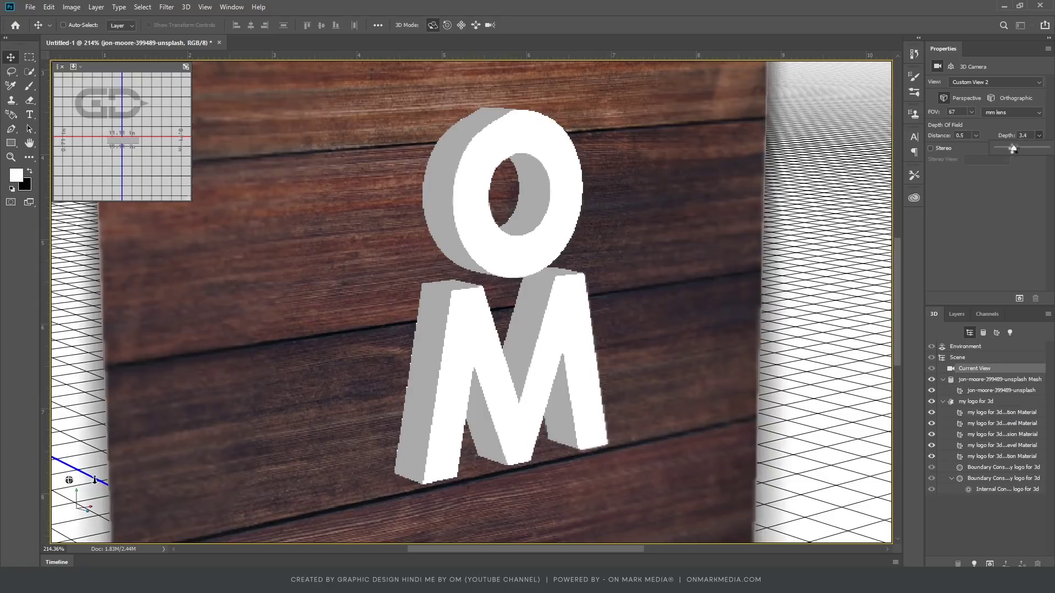
{"action": "left_click_drag", "start_coordinate": [1011, 148], "coordinate": [1028, 149]}
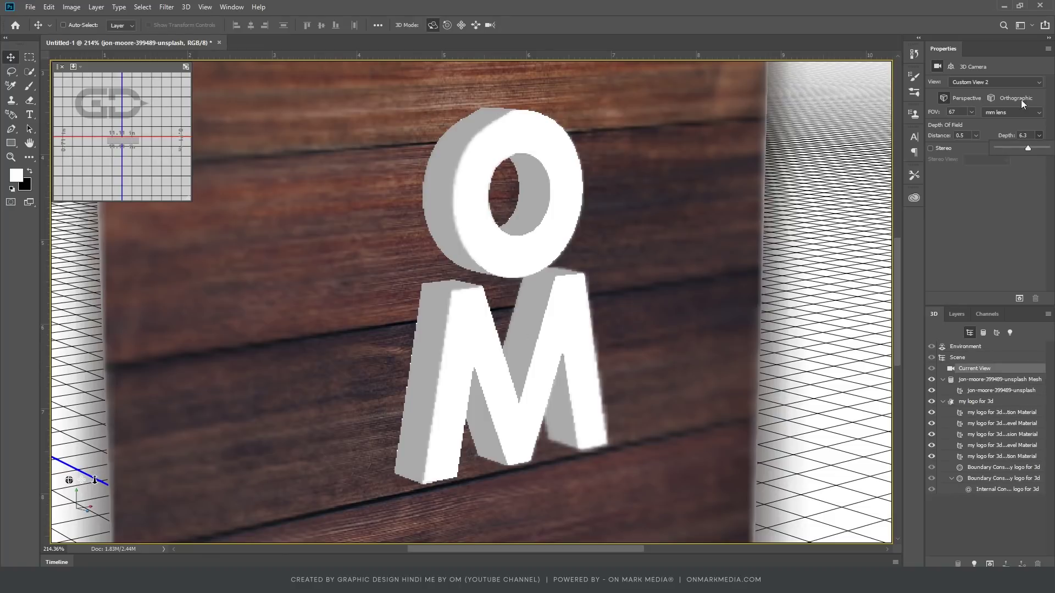
{"action": "left_click_drag", "start_coordinate": [1028, 149], "coordinate": [1020, 149]}
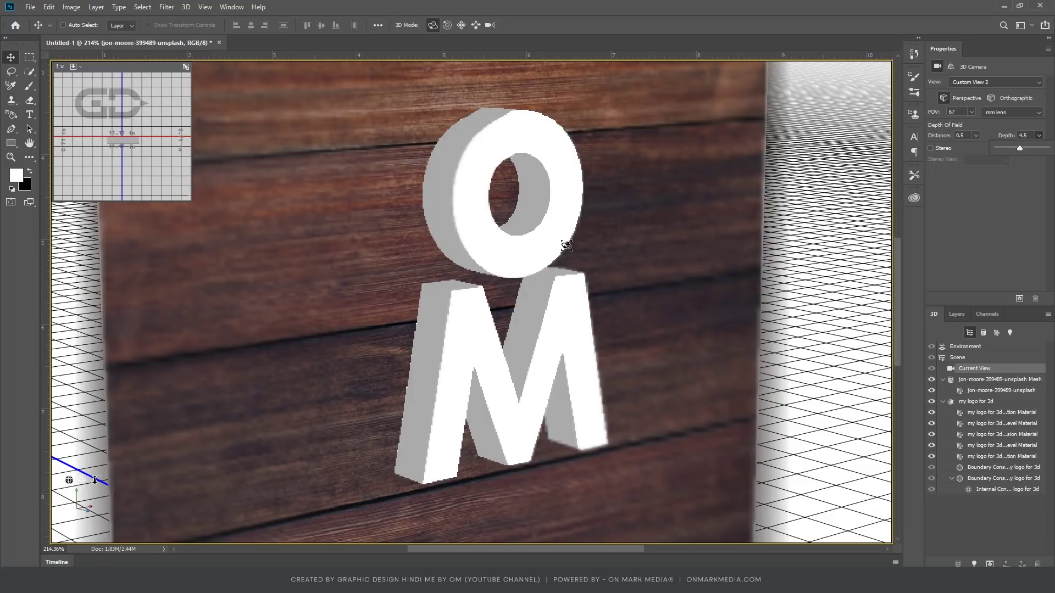
{"action": "scroll", "coordinate": [458, 309], "scroll_direction": "down", "scroll_amount": 5}
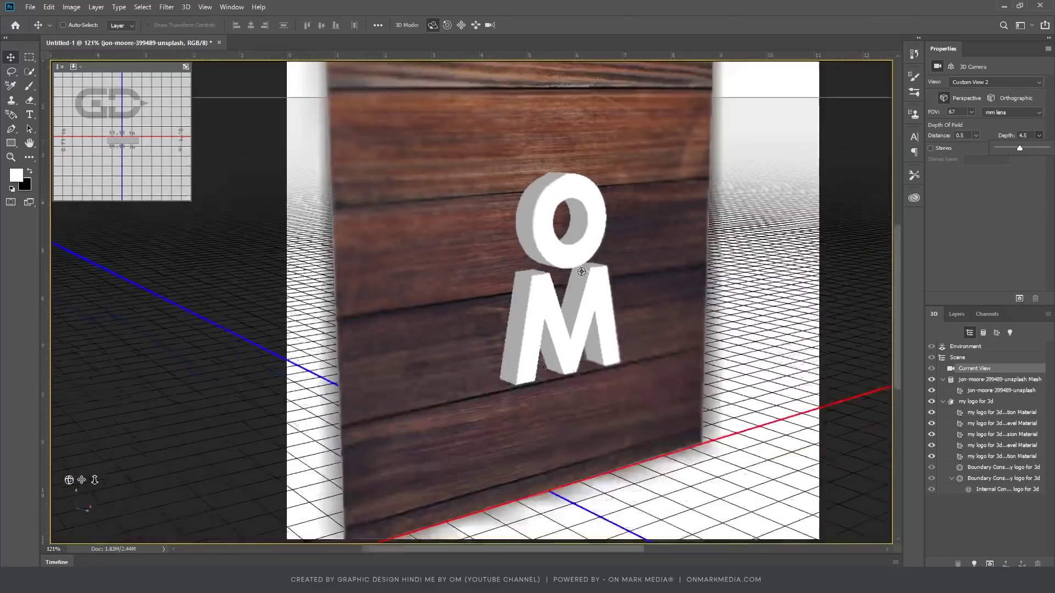
{"action": "scroll", "coordinate": [458, 309], "scroll_direction": "up", "scroll_amount": 2}
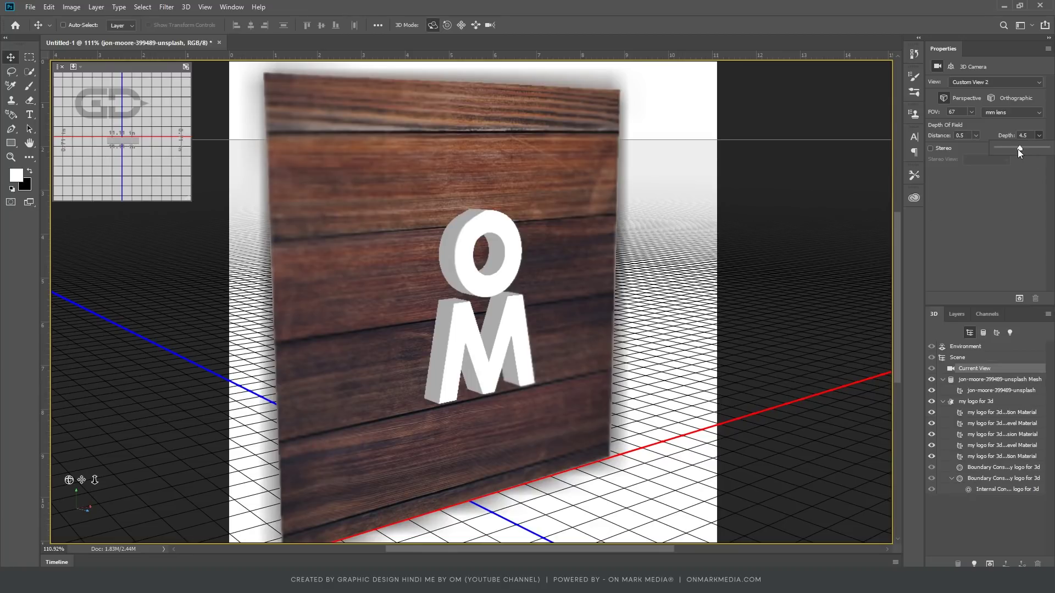
{"action": "left_click_drag", "start_coordinate": [1017, 150], "coordinate": [1023, 149]}
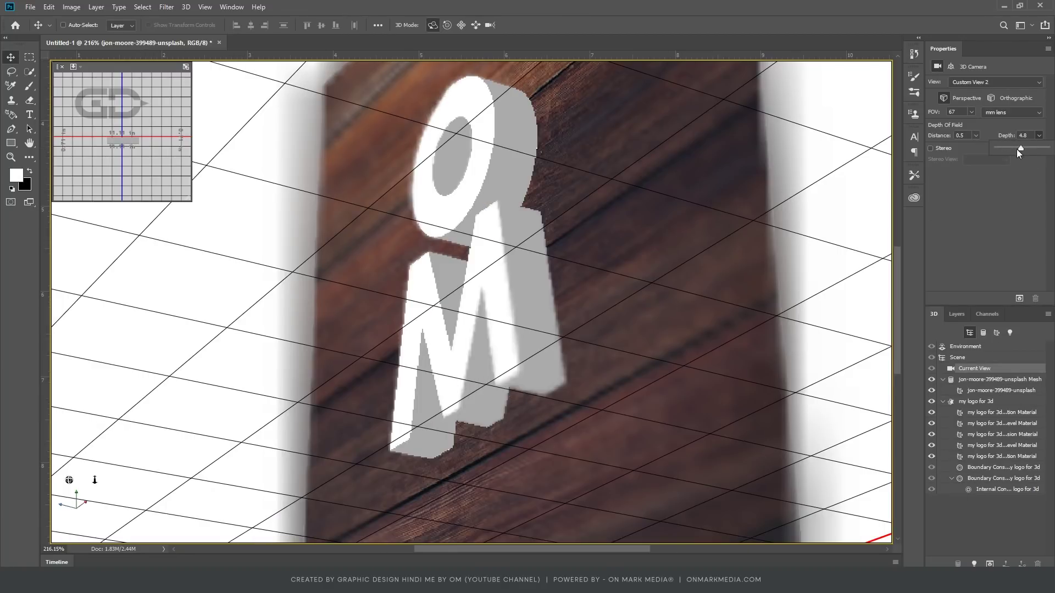
{"action": "left_click_drag", "start_coordinate": [1016, 149], "coordinate": [1014, 148]}
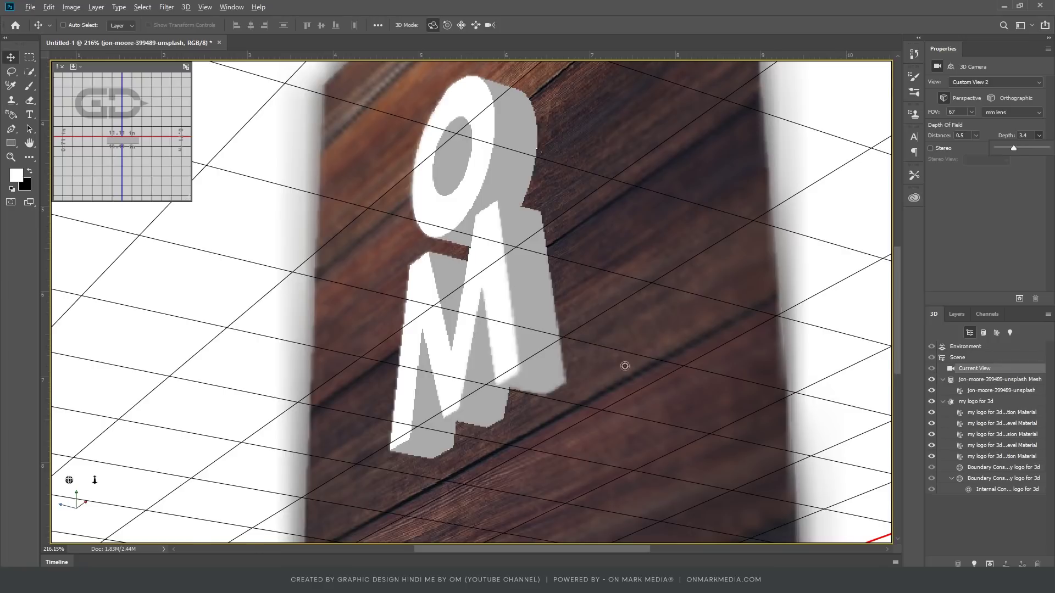
Step: Orbit to a frontal view, settle Depth at 6.3 and focus Distance at 0.44
{"action": "key", "text": "ctrl+0"}
{"action": "left_click_drag", "start_coordinate": [285, 299], "coordinate": [323, 332]}
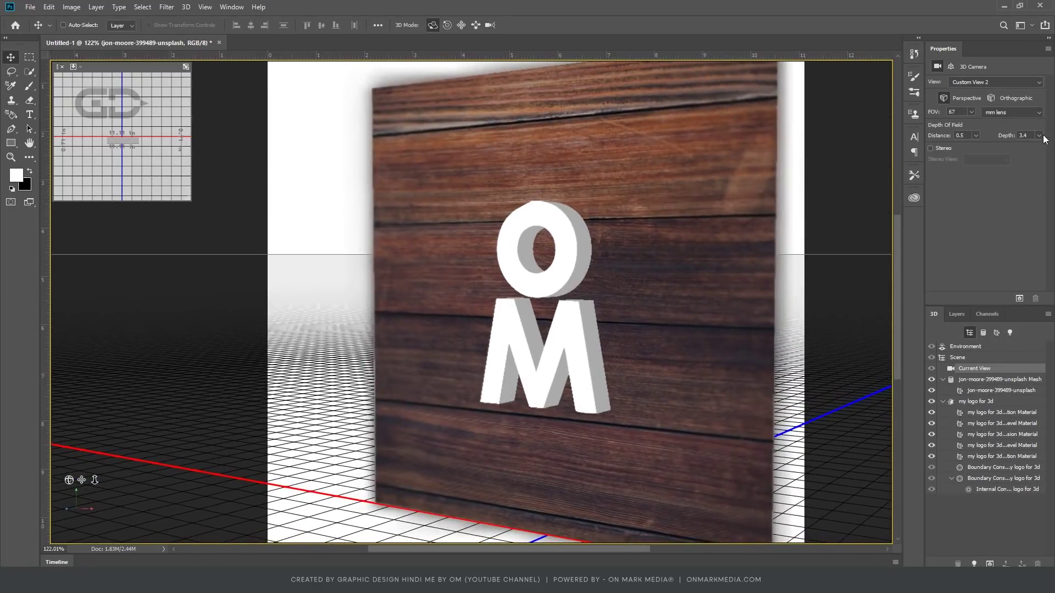
{"action": "left_click_drag", "start_coordinate": [1044, 140], "coordinate": [1047, 144]}
{"action": "left_click", "coordinate": [976, 137]}
{"action": "left_click_drag", "start_coordinate": [975, 148], "coordinate": [973, 148]}
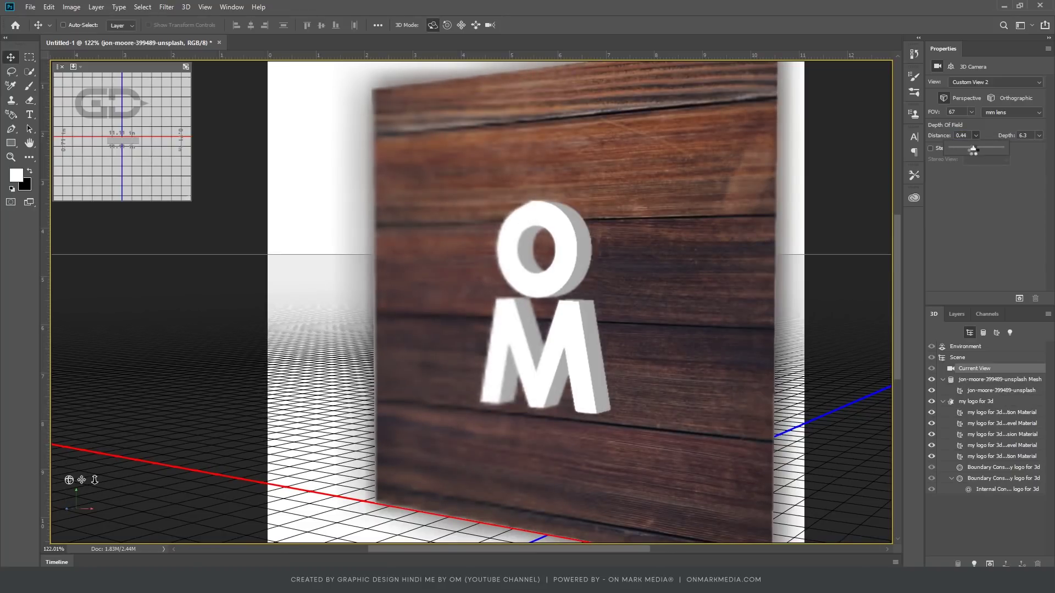
{"action": "mouse_move", "coordinate": [975, 149]}
{"action": "left_mouse_down"}
{"action": "mouse_move", "coordinate": [957, 147]}
{"action": "mouse_move", "coordinate": [986, 149]}
{"action": "mouse_move", "coordinate": [974, 146]}
{"action": "left_mouse_up"}
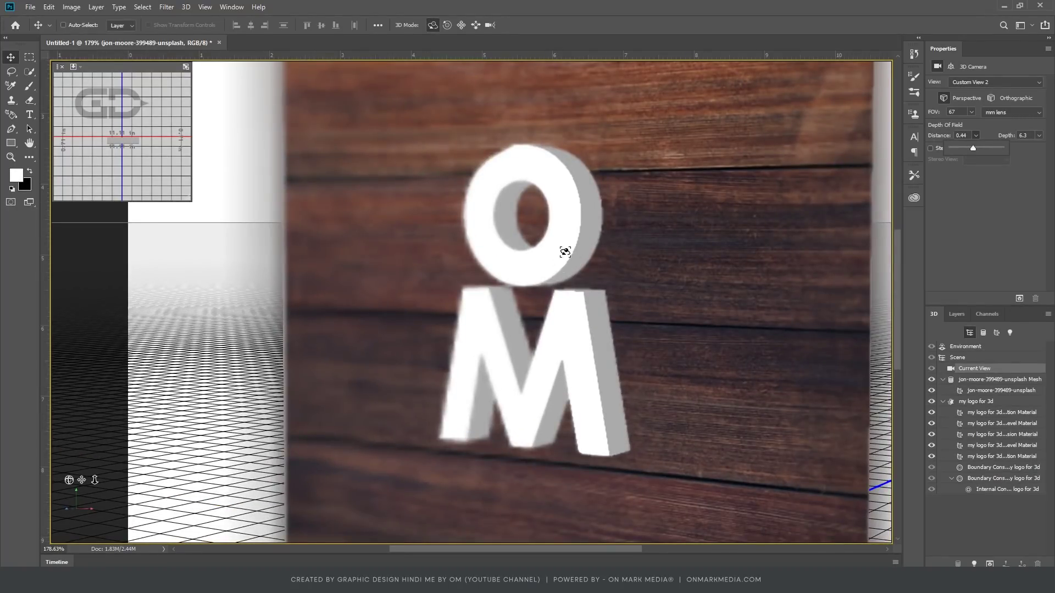
Step: Marquee around the OM logo and start a test render, then stop it
{"action": "key", "text": "r"}
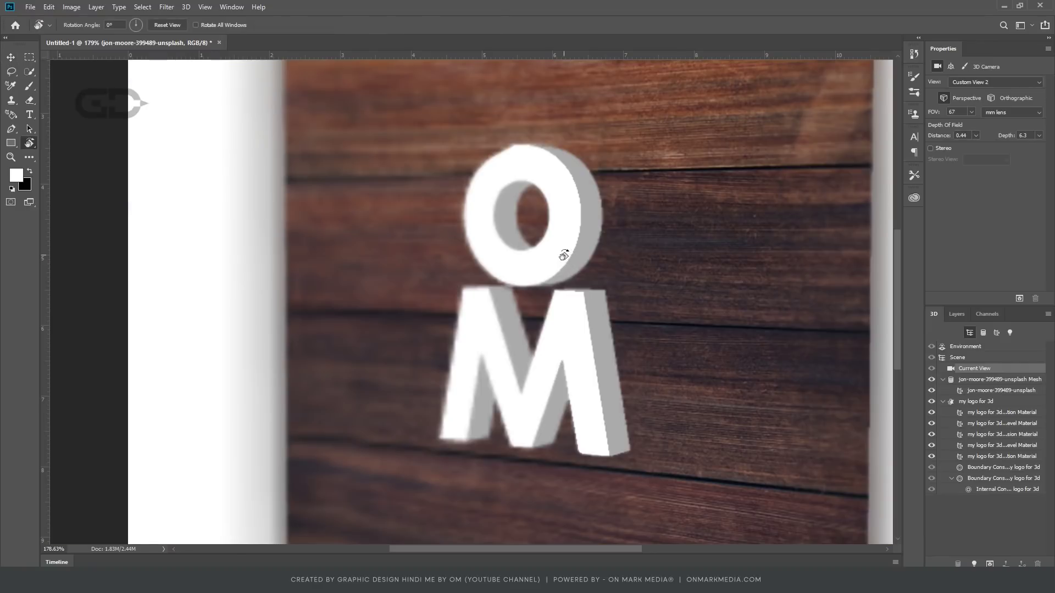
{"action": "key", "text": "m"}
{"action": "left_click_drag", "start_coordinate": [425, 117], "coordinate": [640, 477]}
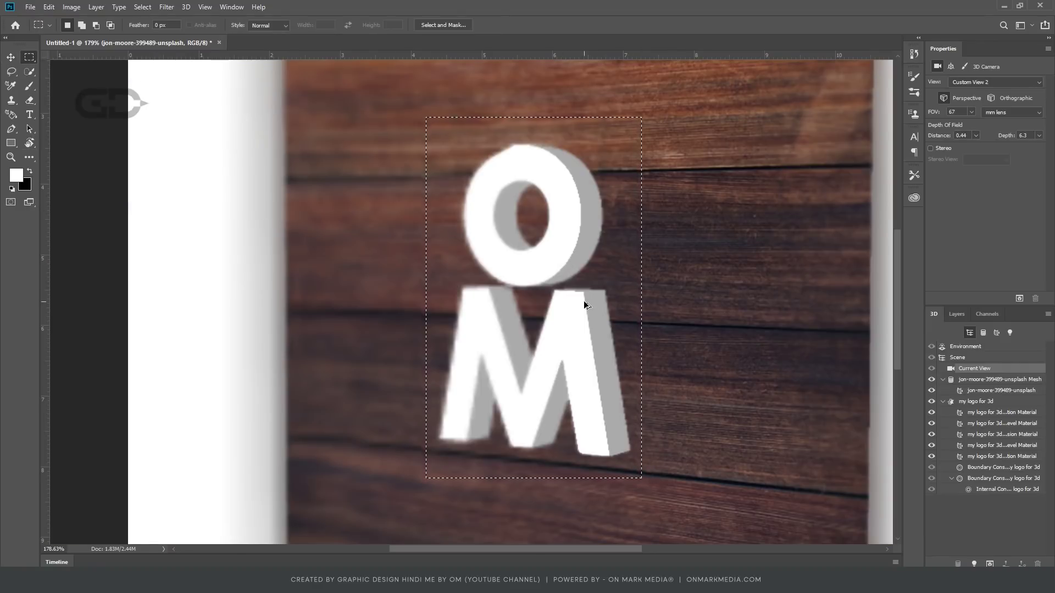
{"action": "key", "text": "ctrl+shift+alt+r"}
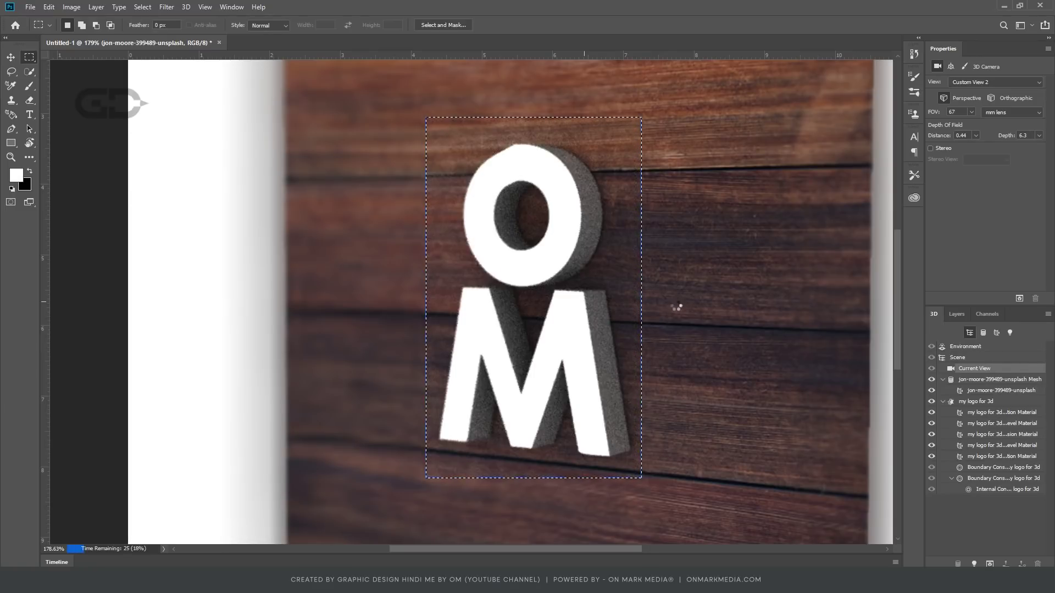
{"action": "key", "text": "Escape"}
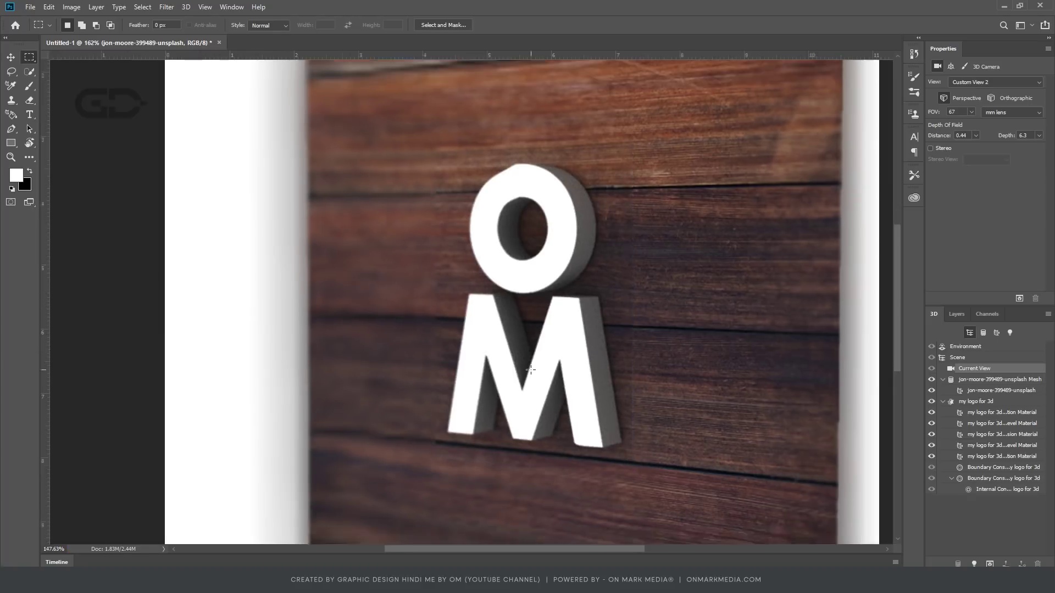
Step: Deselect and reset the depth-of-field Distance and Depth to 0
{"action": "scroll", "coordinate": [551, 350], "scroll_direction": "down", "scroll_amount": 2}
{"action": "scroll", "coordinate": [494, 368], "scroll_direction": "down", "scroll_amount": 2}
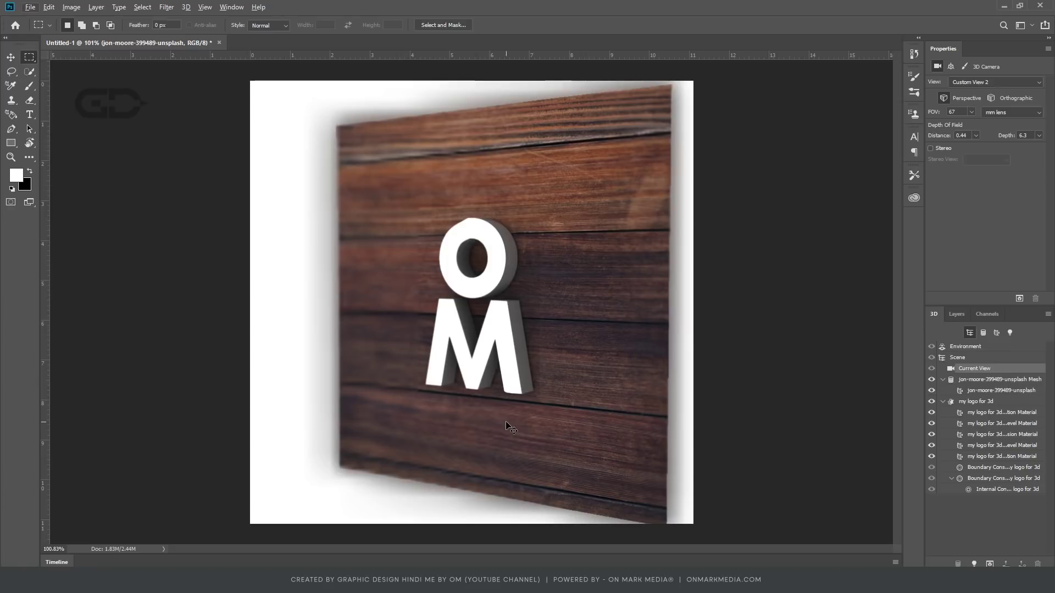
{"action": "key", "text": "ctrl+alt+z"}
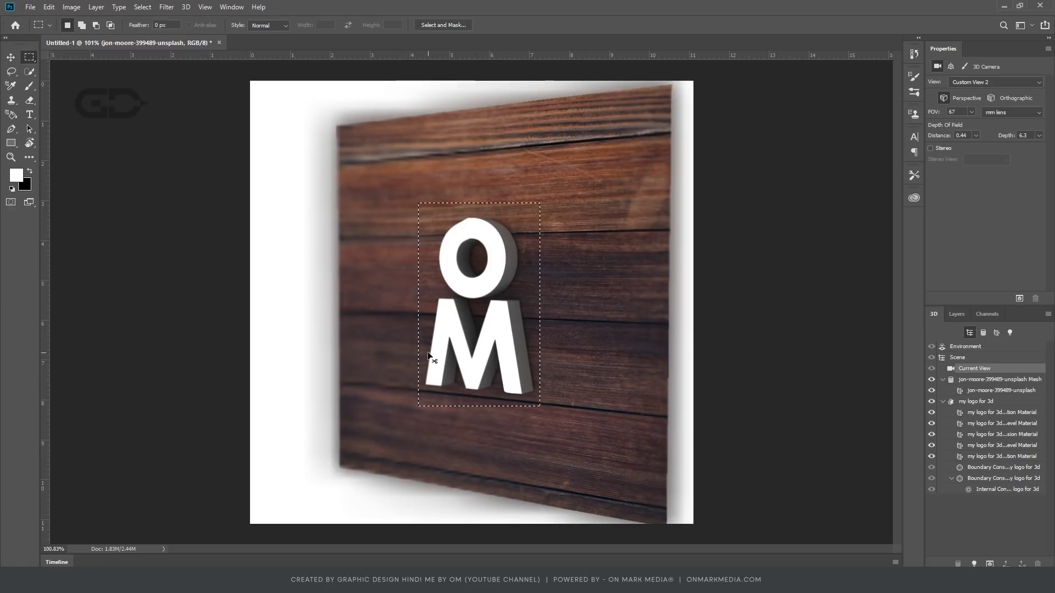
{"action": "key", "text": "ctrl+d"}
{"action": "scroll", "coordinate": [457, 297], "scroll_direction": "up", "scroll_amount": 3}
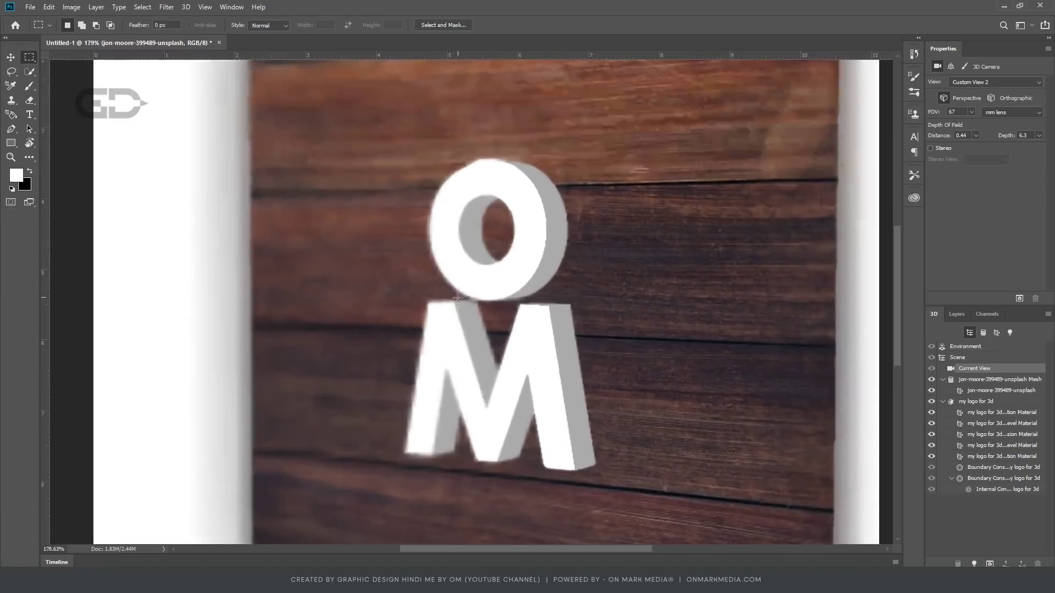
{"action": "left_click", "coordinate": [973, 238]}
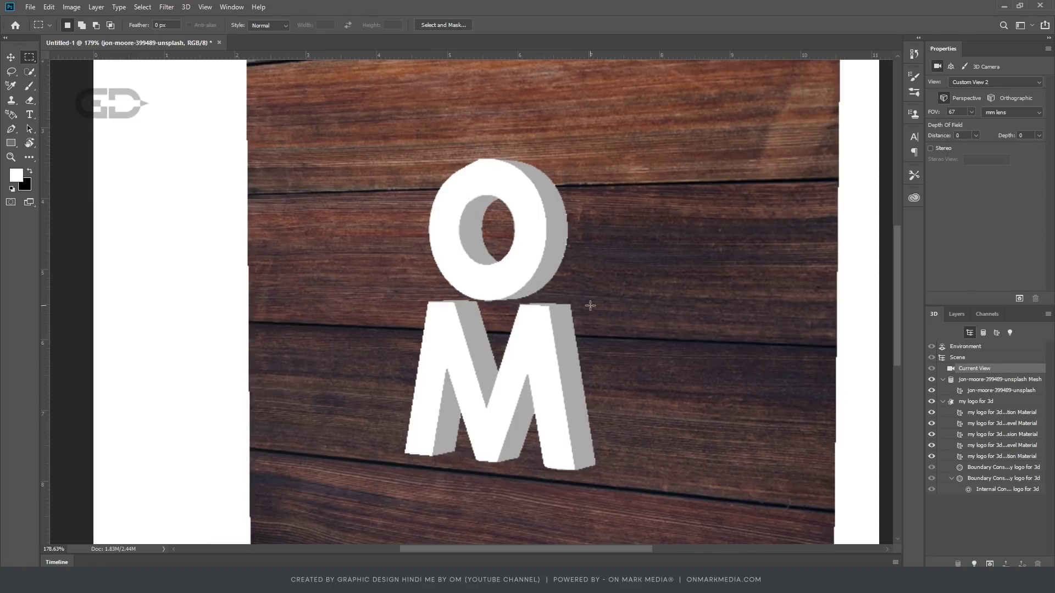
Step: Select the logo's first material and bring up its material presets
{"action": "left_click", "coordinate": [984, 413]}
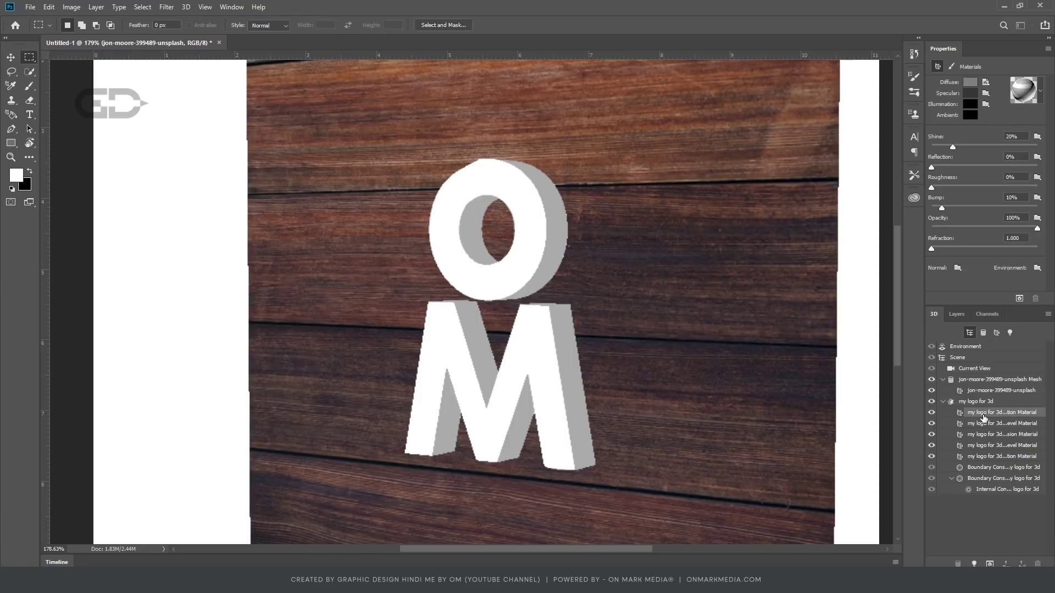
{"action": "scroll", "coordinate": [495, 346], "scroll_direction": "down", "scroll_amount": 2}
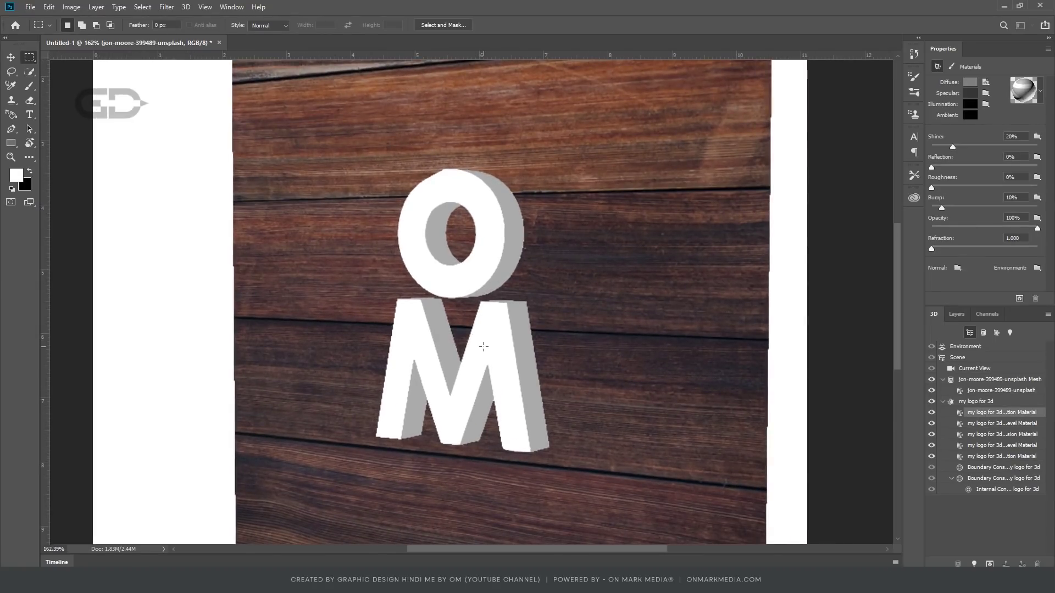
{"action": "left_click", "coordinate": [1040, 92]}
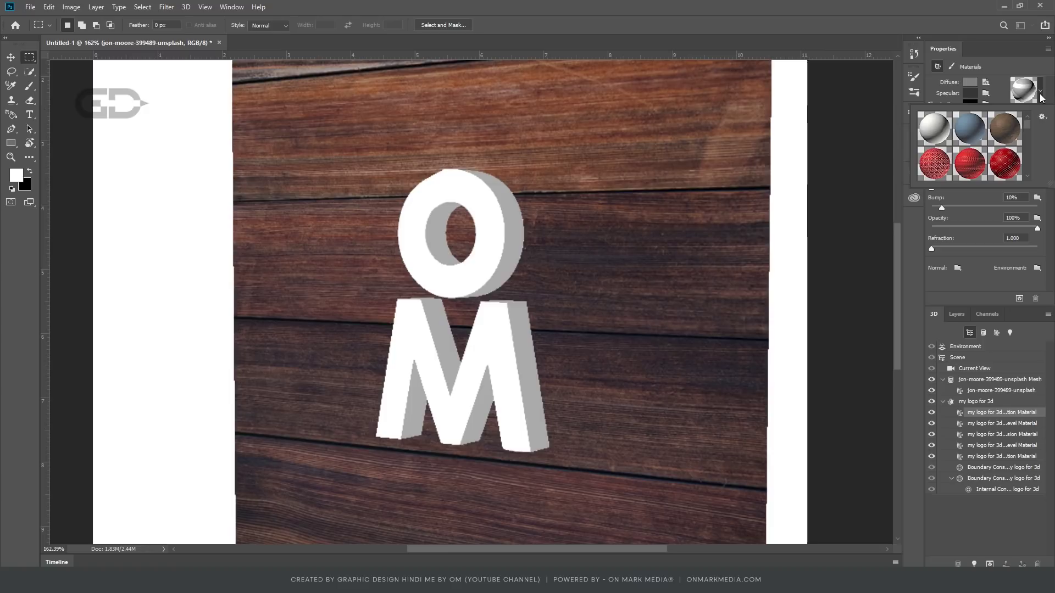
{"action": "left_click", "coordinate": [1040, 92]}
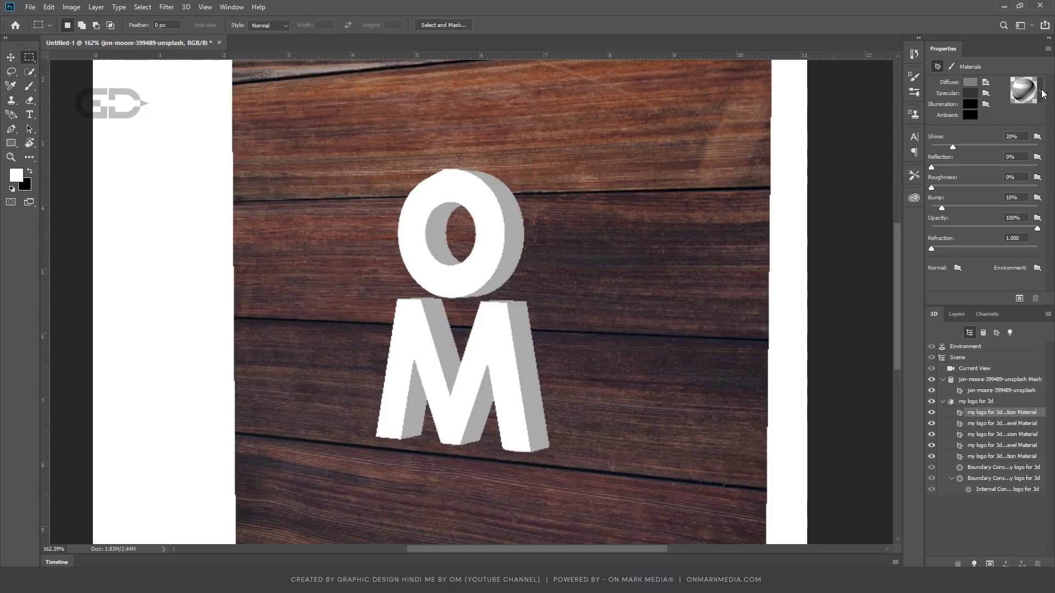
{"action": "left_click", "coordinate": [1042, 92]}
Step: Try the Brown, Blue and Red presets, then return to the white preset
{"action": "left_click", "coordinate": [1004, 127]}
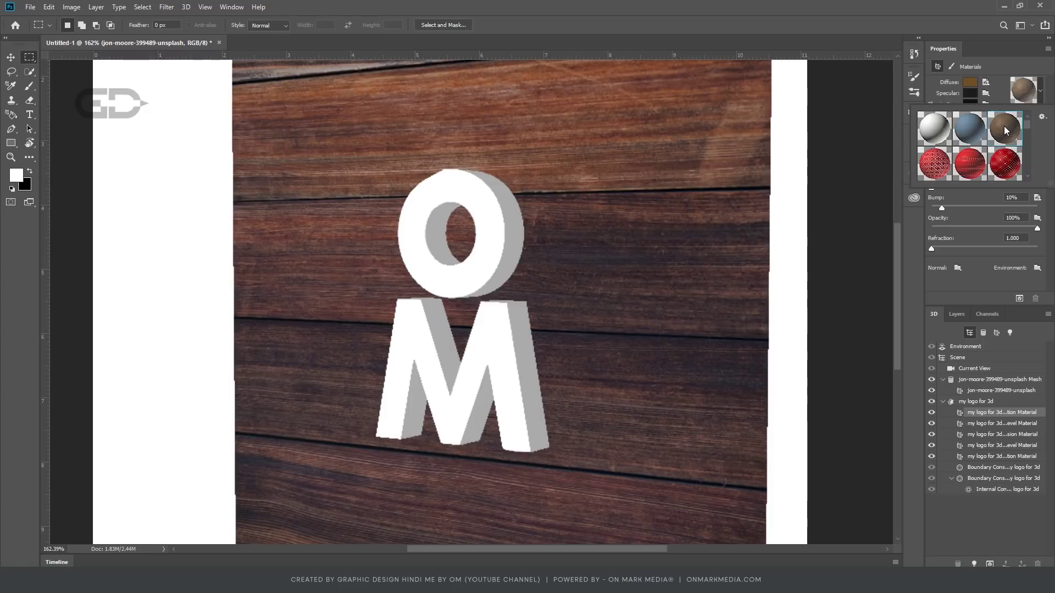
{"action": "left_click", "coordinate": [981, 132]}
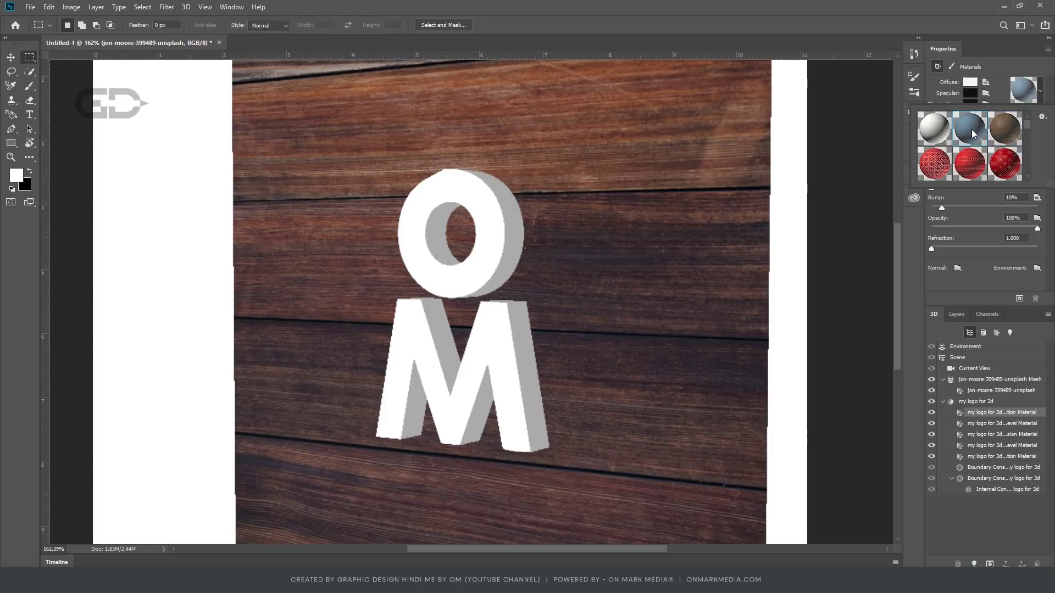
{"action": "left_click", "coordinate": [1006, 131]}
{"action": "left_click", "coordinate": [936, 131]}
{"action": "left_click", "coordinate": [971, 135]}
{"action": "left_click", "coordinate": [1004, 138]}
{"action": "left_click", "coordinate": [1003, 171]}
{"action": "left_click", "coordinate": [938, 132]}
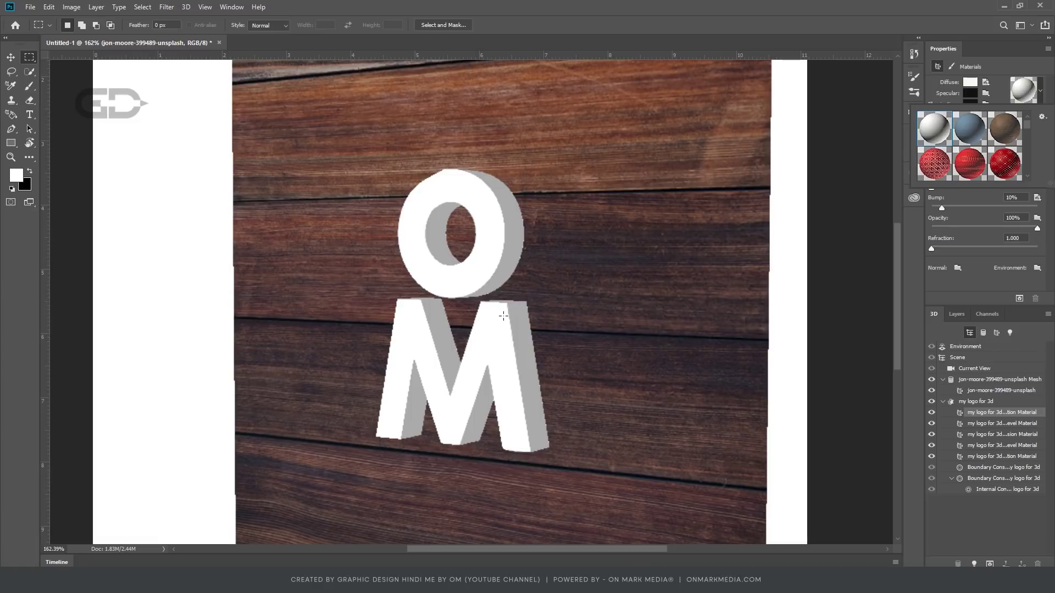
Step: Select all five logo materials and try the brown, blue and red presets
{"action": "left_click", "coordinate": [990, 416]}
{"action": "left_click", "coordinate": [987, 457], "text": "shift"}
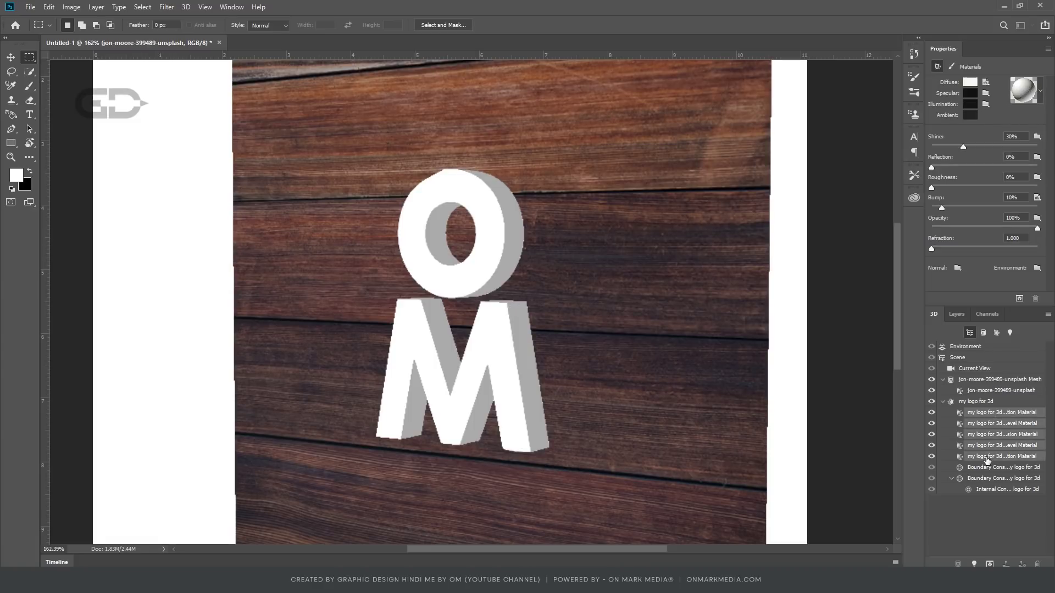
{"action": "left_click", "coordinate": [1039, 91]}
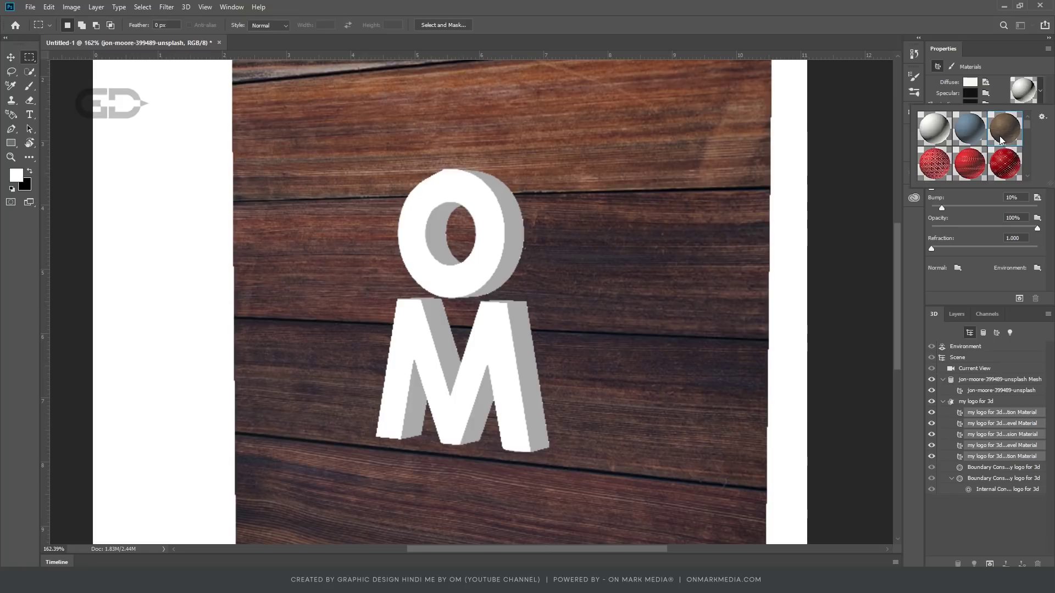
{"action": "left_click", "coordinate": [1001, 140]}
{"action": "left_click", "coordinate": [977, 139]}
{"action": "left_click", "coordinate": [945, 174]}
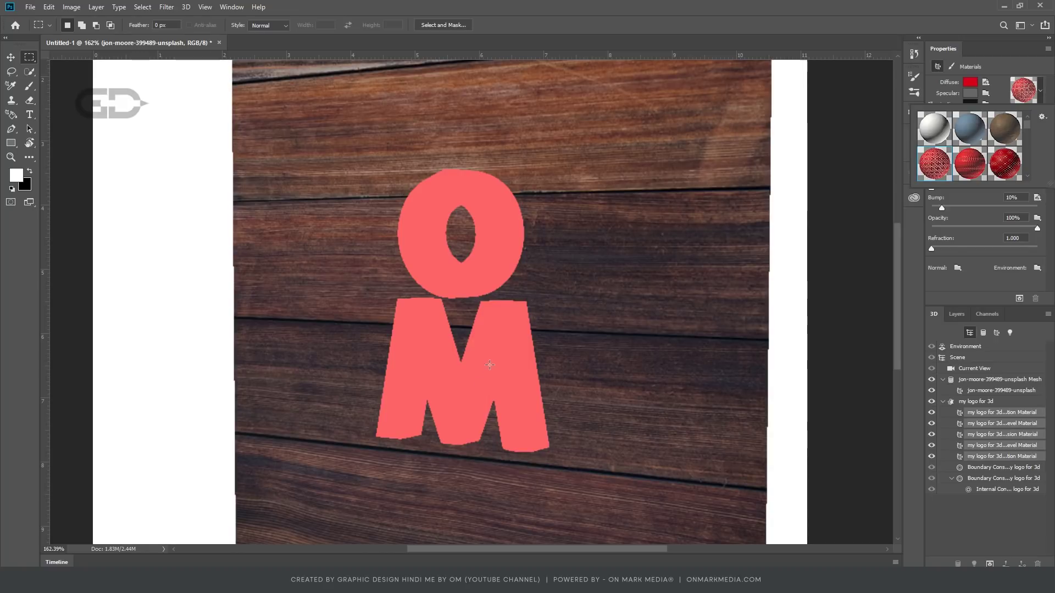
{"action": "left_click", "coordinate": [546, 382]}
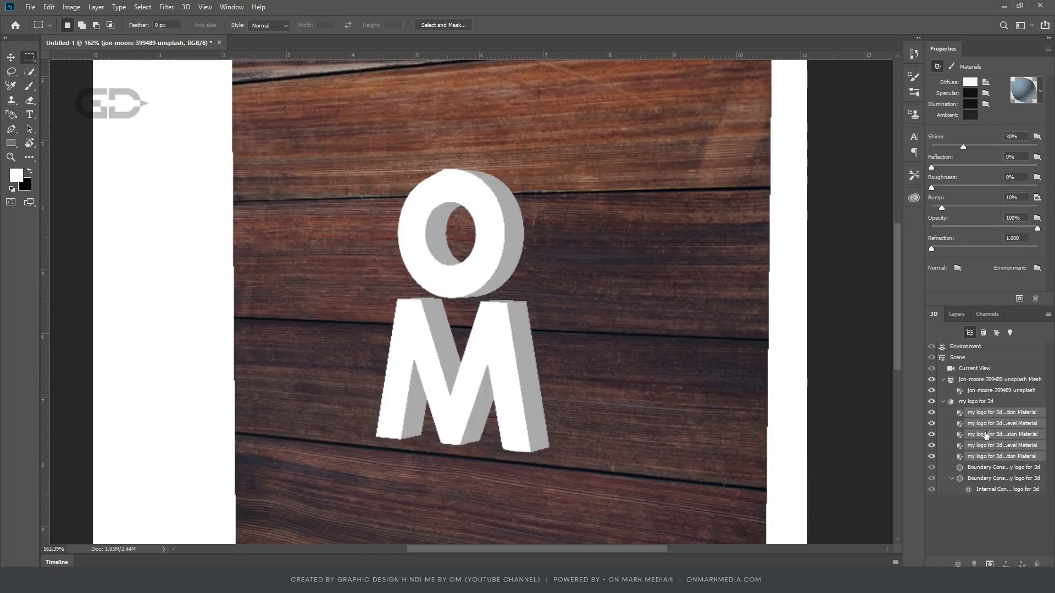
Step: Select the logo's side materials and make the sides red
{"action": "left_click", "coordinate": [992, 457]}
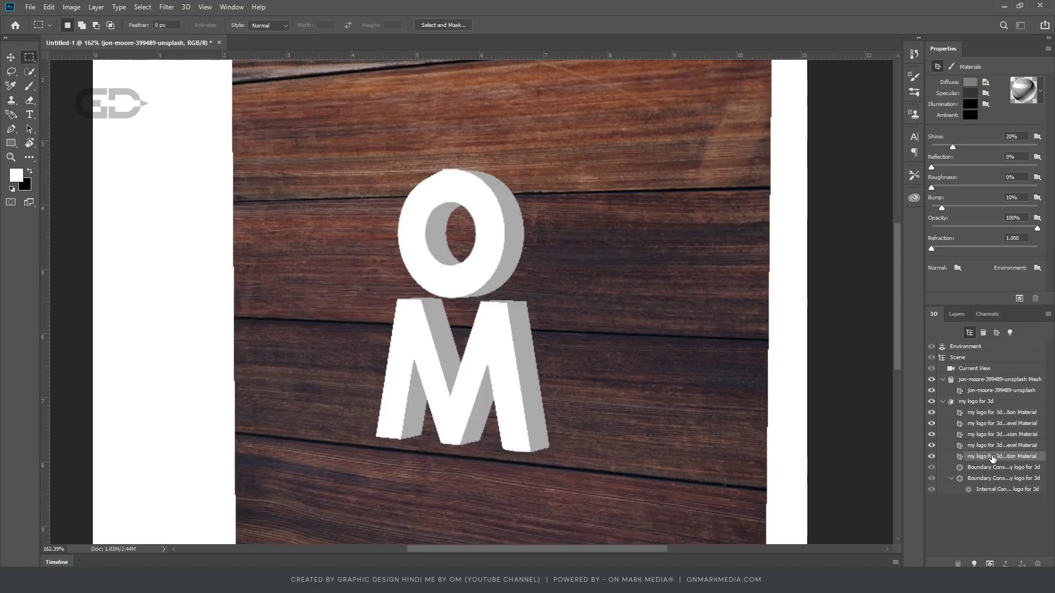
{"action": "left_click", "coordinate": [997, 412]}
{"action": "left_click", "coordinate": [1000, 455], "text": "shift"}
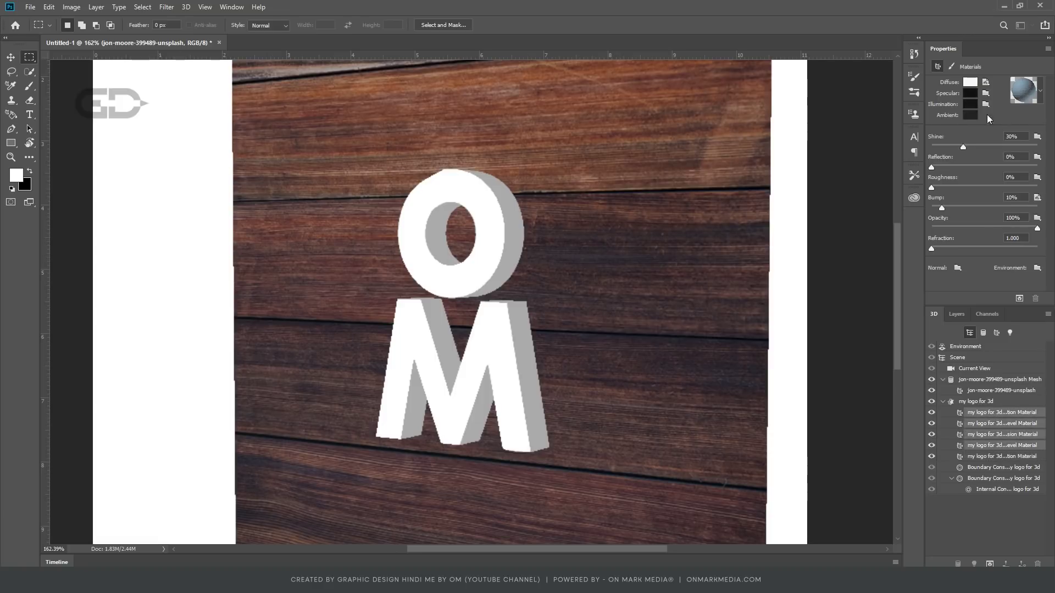
{"action": "left_click", "coordinate": [1023, 99]}
{"action": "left_click", "coordinate": [976, 137]}
{"action": "left_click", "coordinate": [969, 160]}
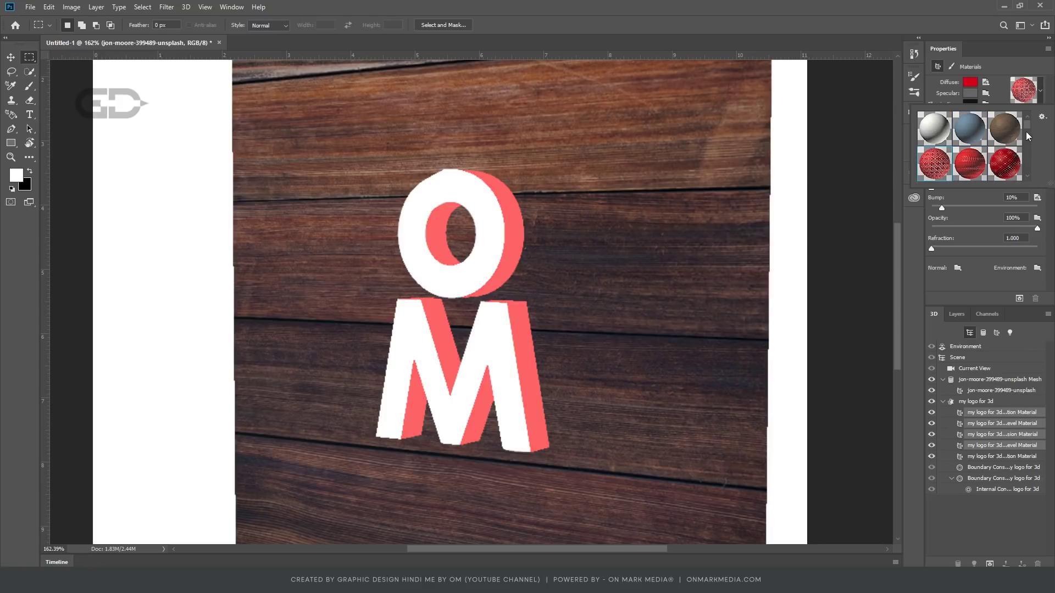
Step: Try glass, Metal Gold, silver, grey, white and yellow materials on the sides
{"action": "left_click_drag", "start_coordinate": [1029, 129], "coordinate": [1029, 147]}
{"action": "left_click", "coordinate": [972, 137]}
{"action": "left_click", "coordinate": [970, 165]}
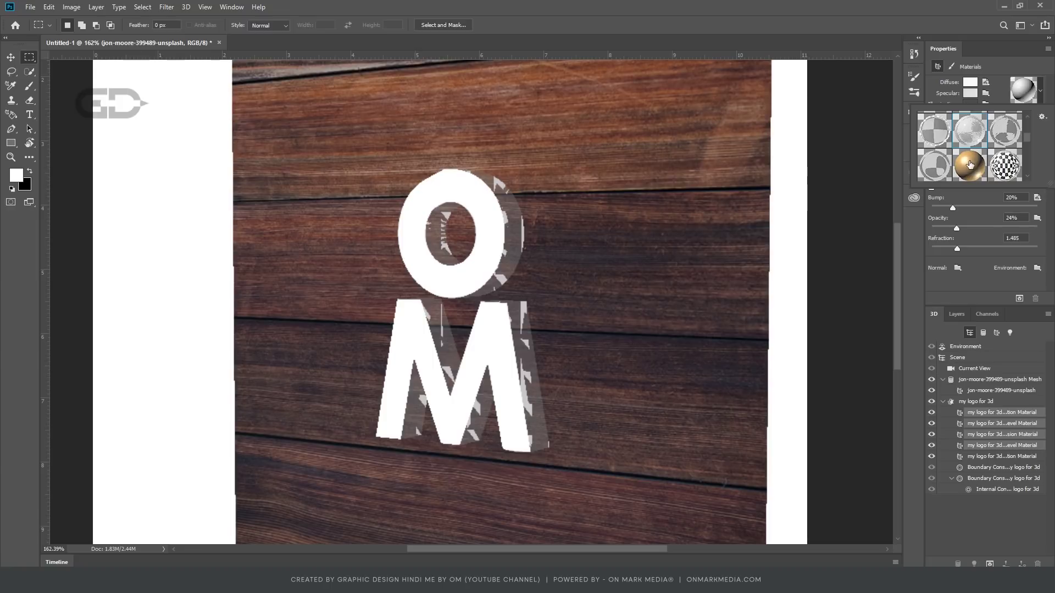
{"action": "left_click_drag", "start_coordinate": [1029, 140], "coordinate": [1029, 149]}
{"action": "left_click", "coordinate": [960, 142]}
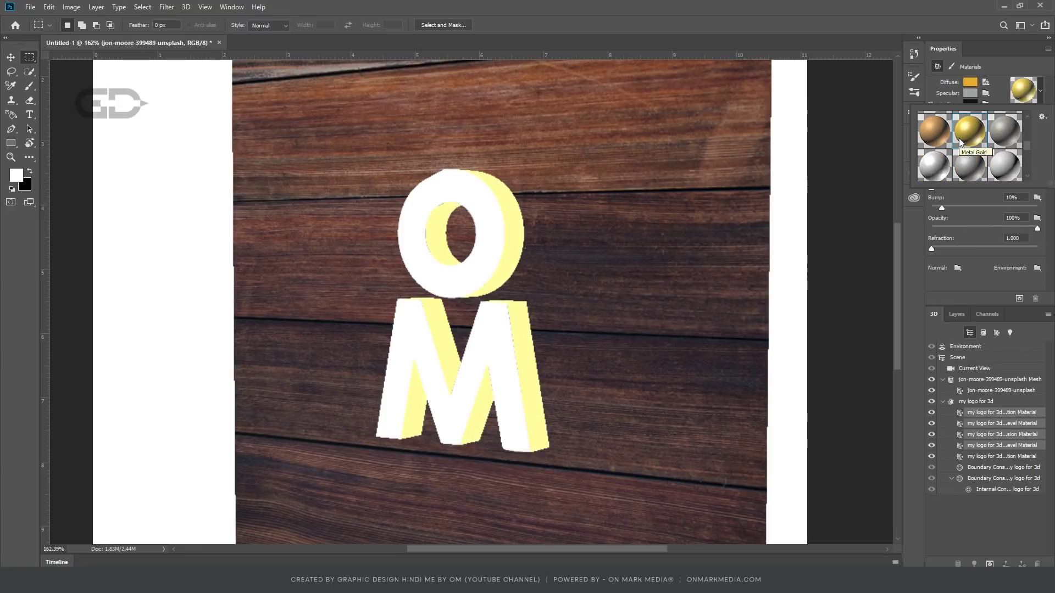
{"action": "left_click", "coordinate": [975, 173]}
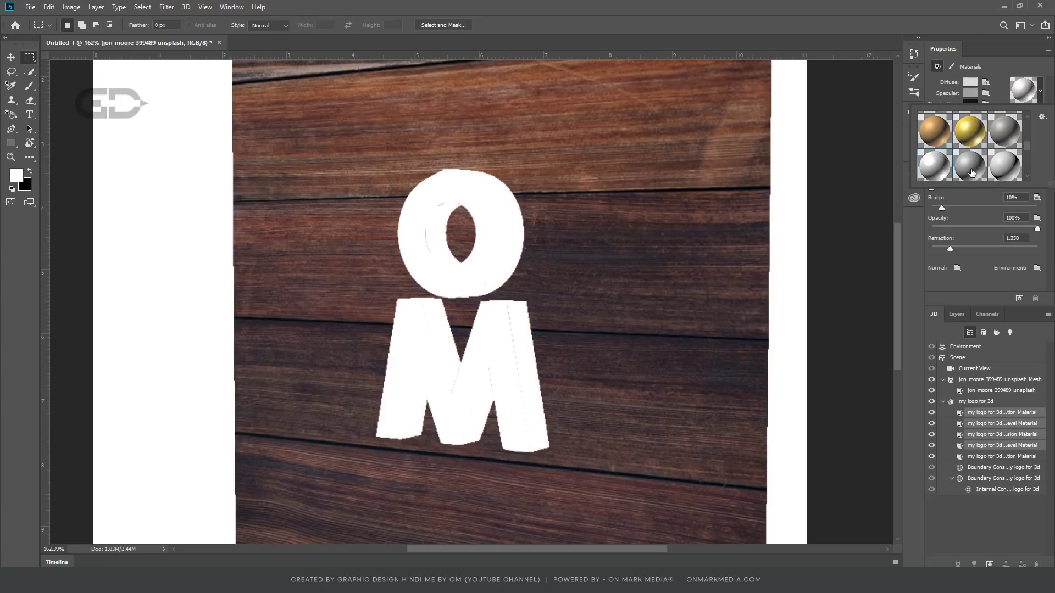
{"action": "left_click", "coordinate": [971, 173]}
{"action": "left_click", "coordinate": [1003, 168]}
{"action": "scroll", "coordinate": [1031, 183], "scroll_direction": "down", "scroll_amount": 1}
{"action": "left_click", "coordinate": [934, 158]}
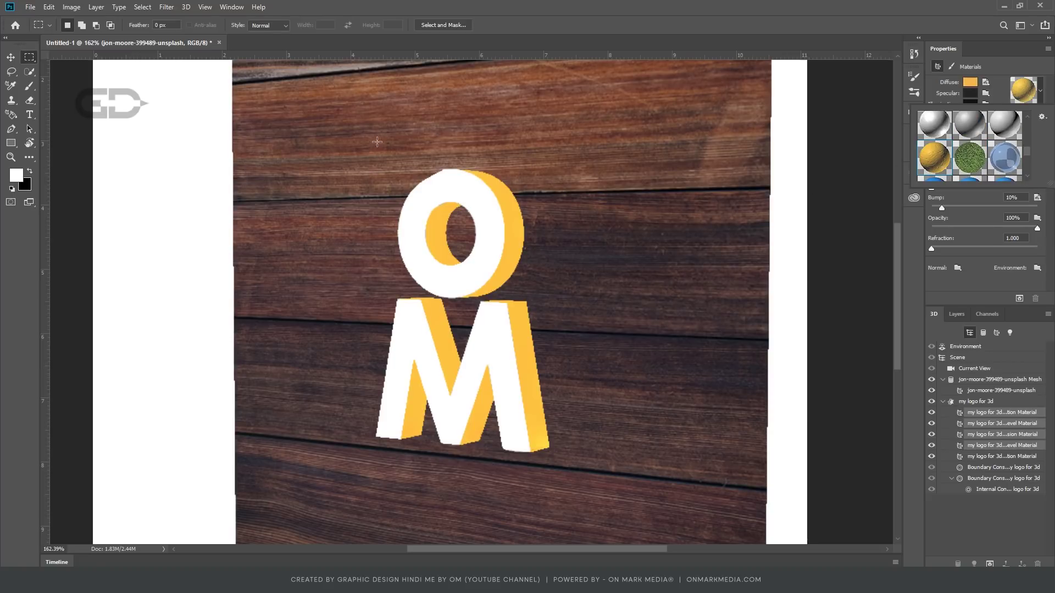
Step: Test-render the O's side area, then apply the white preset to the letters
{"action": "left_click_drag", "start_coordinate": [376, 142], "coordinate": [559, 401]}
{"action": "left_click_drag", "start_coordinate": [467, 142], "coordinate": [548, 322]}
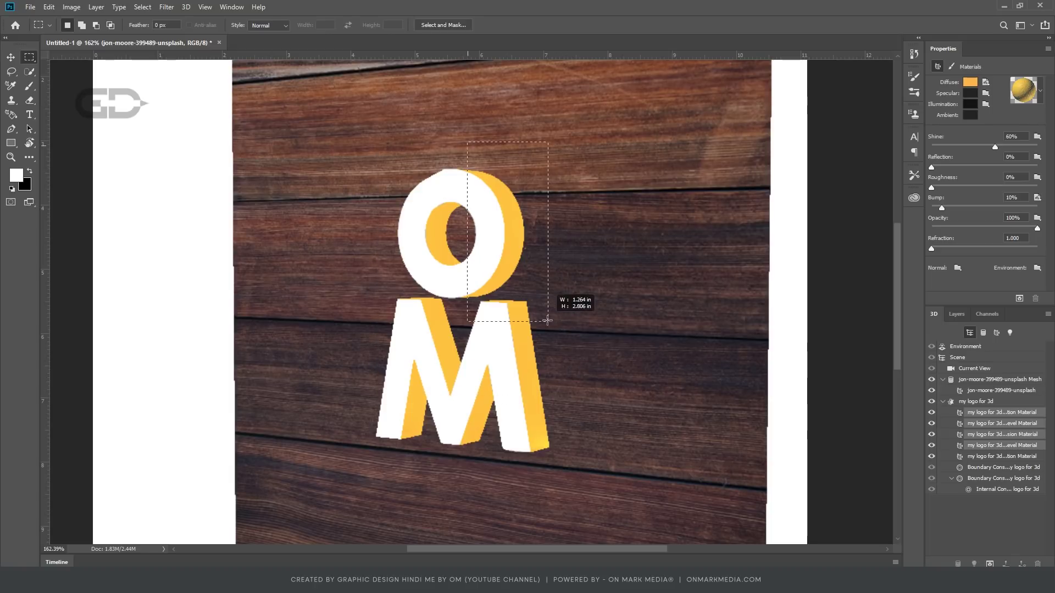
{"action": "key", "text": "alt+shift+ctrl+r"}
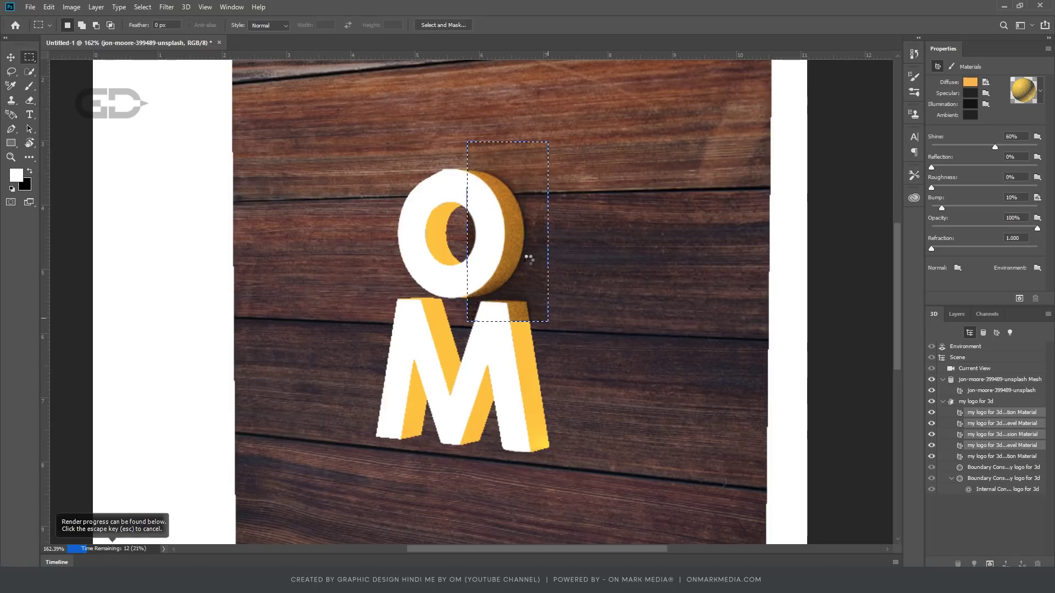
{"action": "key", "text": "ctrl+d"}
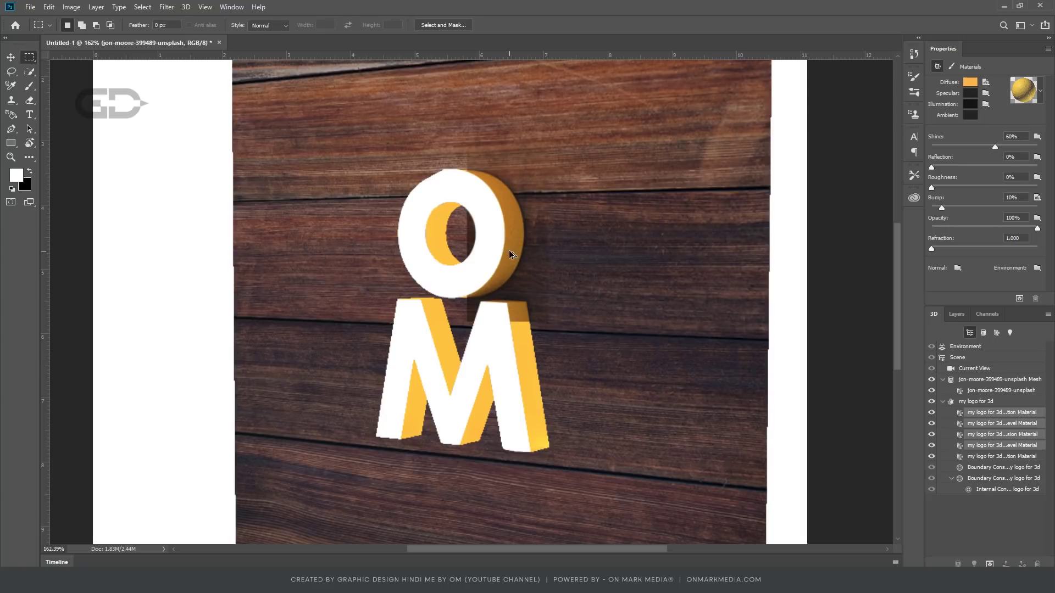
{"action": "scroll", "coordinate": [508, 250], "scroll_direction": "down", "scroll_amount": 1}
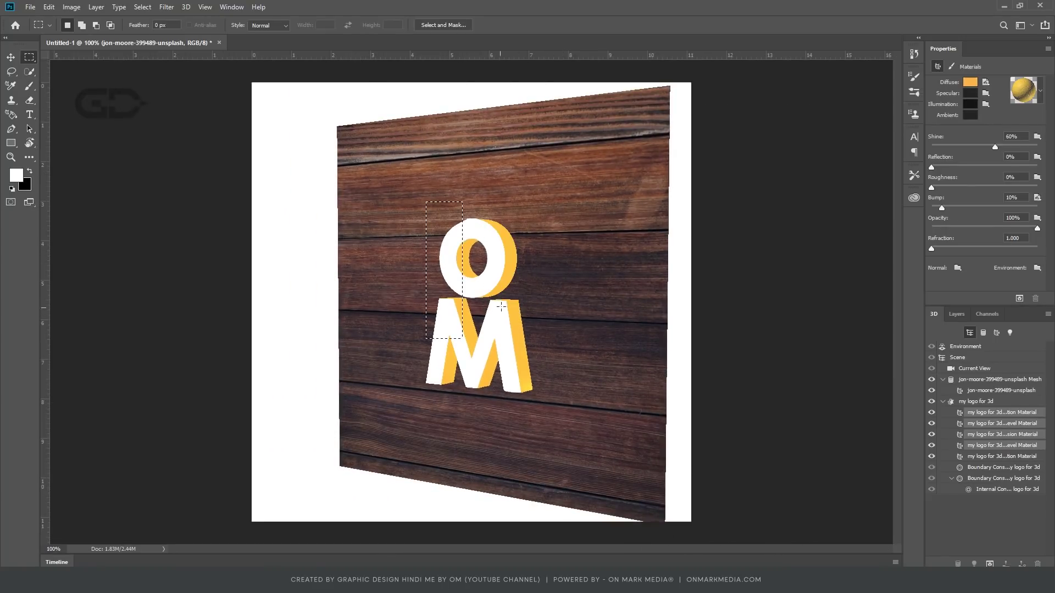
{"action": "left_click", "coordinate": [1024, 90]}
{"action": "left_click", "coordinate": [1017, 128]}
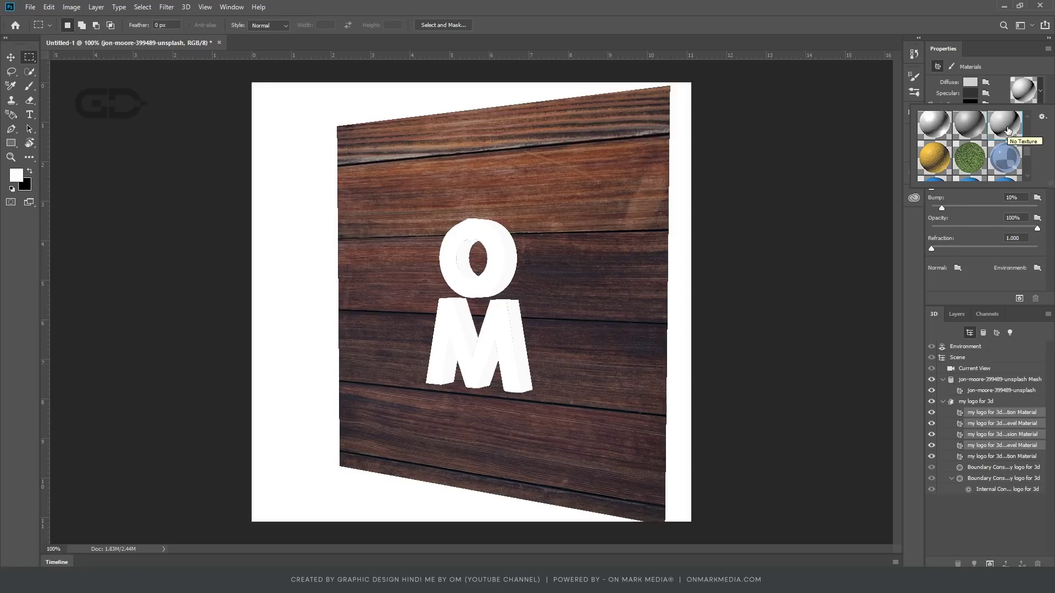
Step: Apply the glossier white preset and test-render the marked logo area
{"action": "left_click", "coordinate": [940, 130]}
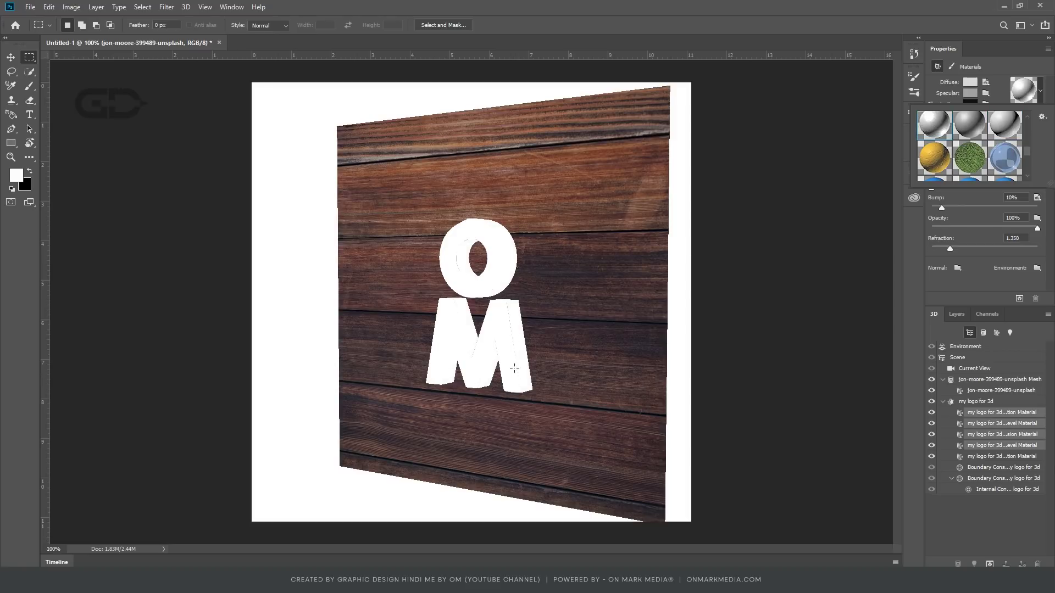
{"action": "scroll", "coordinate": [488, 320], "scroll_direction": "up", "scroll_amount": 3}
{"action": "left_click_drag", "start_coordinate": [447, 92], "coordinate": [621, 497]}
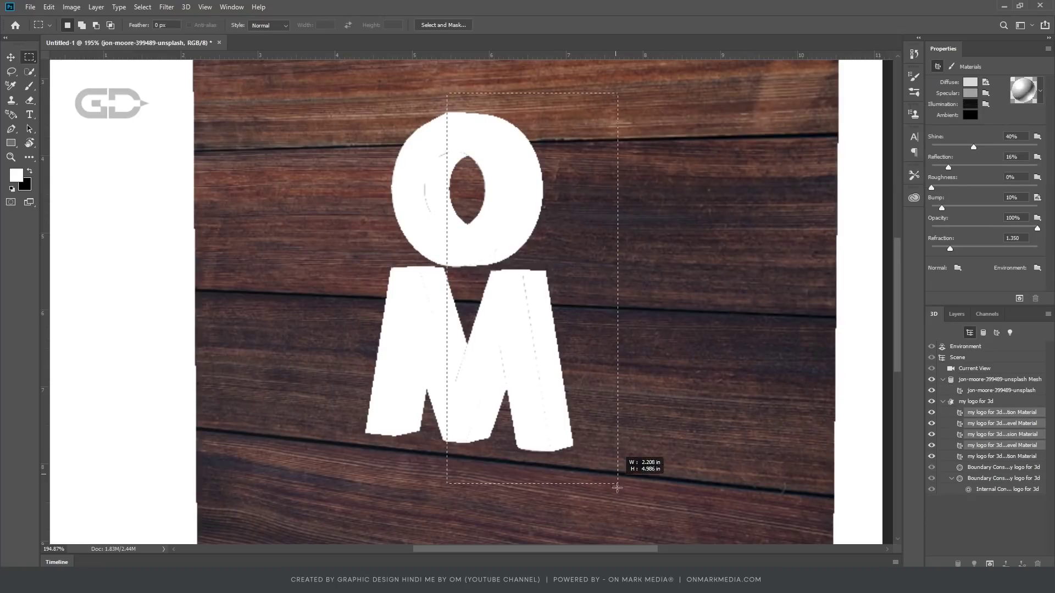
{"action": "key", "text": "ctrl+alt+shift+r"}
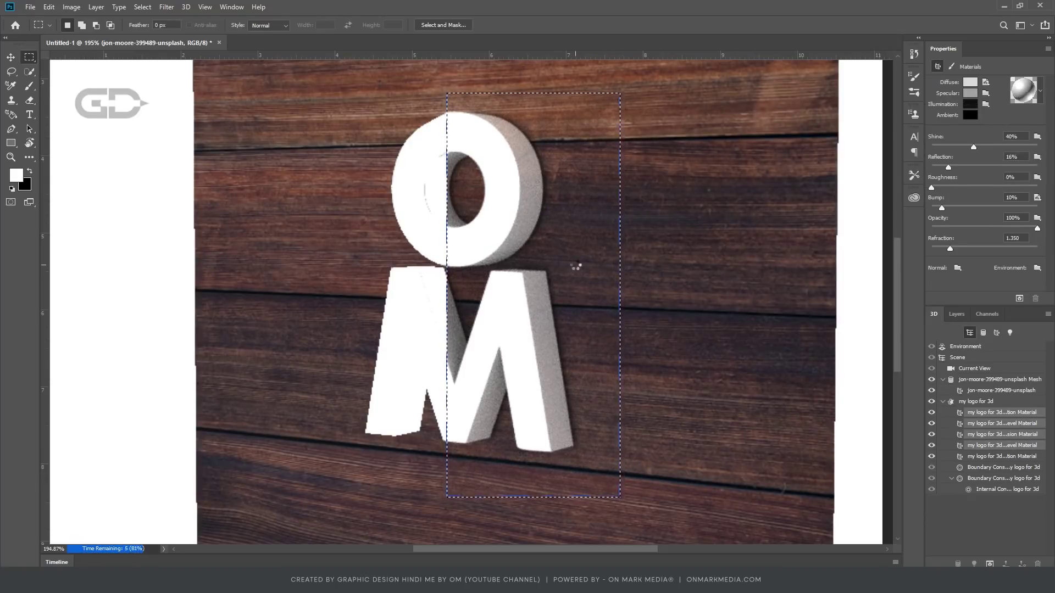
{"action": "key", "text": "ctrl+d"}
Step: Mark the logo's right half and browse the preset materials list
{"action": "scroll", "coordinate": [557, 415], "scroll_direction": "down", "scroll_amount": 5}
{"action": "scroll", "coordinate": [530, 406], "scroll_direction": "down", "scroll_amount": 2}
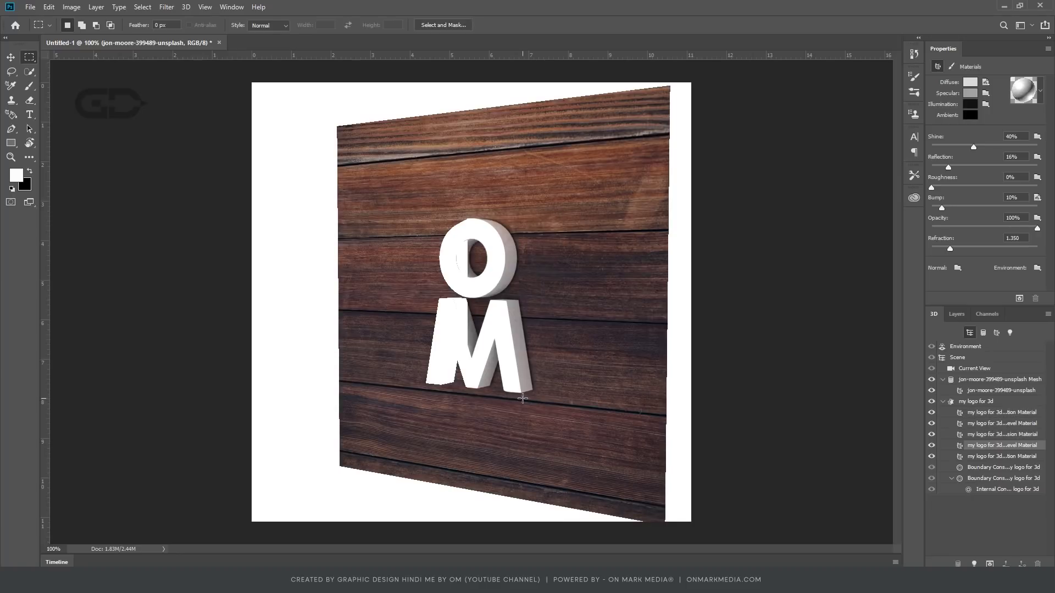
{"action": "left_click_drag", "start_coordinate": [467, 208], "coordinate": [557, 417]}
{"action": "left_click", "coordinate": [1041, 91]}
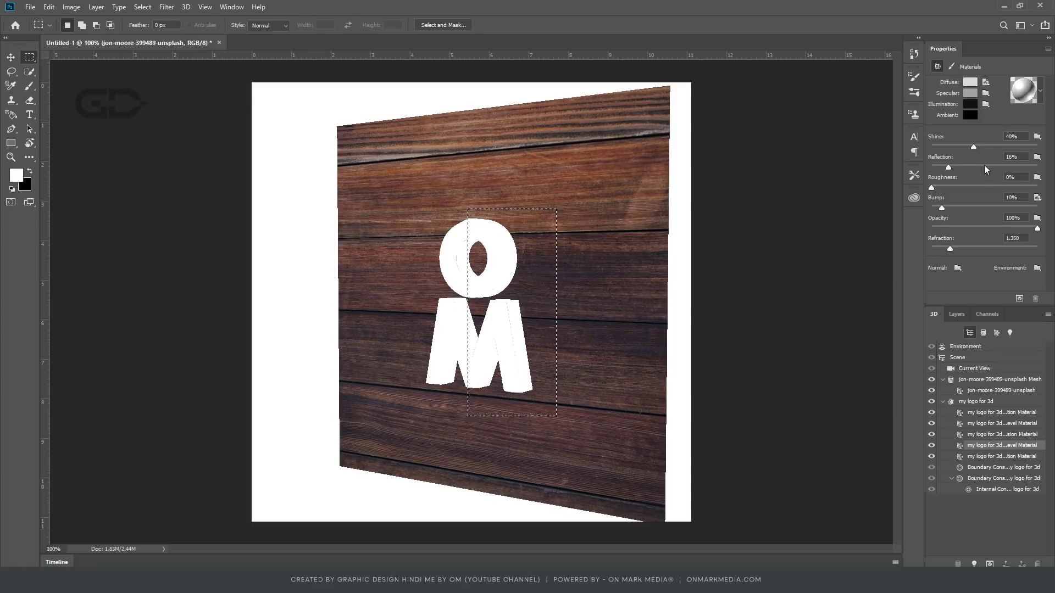
Step: Lower the letters' Shine to 33% and try a higher Reflection
{"action": "scroll", "coordinate": [462, 267], "scroll_direction": "up", "scroll_amount": 3}
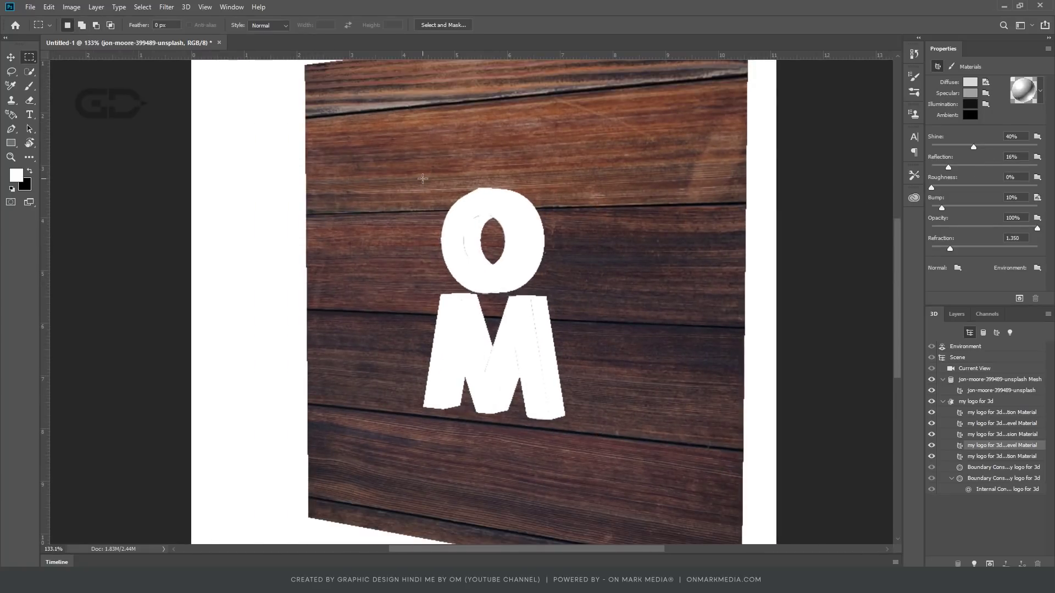
{"action": "left_click_drag", "start_coordinate": [973, 146], "coordinate": [967, 147]}
{"action": "left_click_drag", "start_coordinate": [951, 167], "coordinate": [973, 169]}
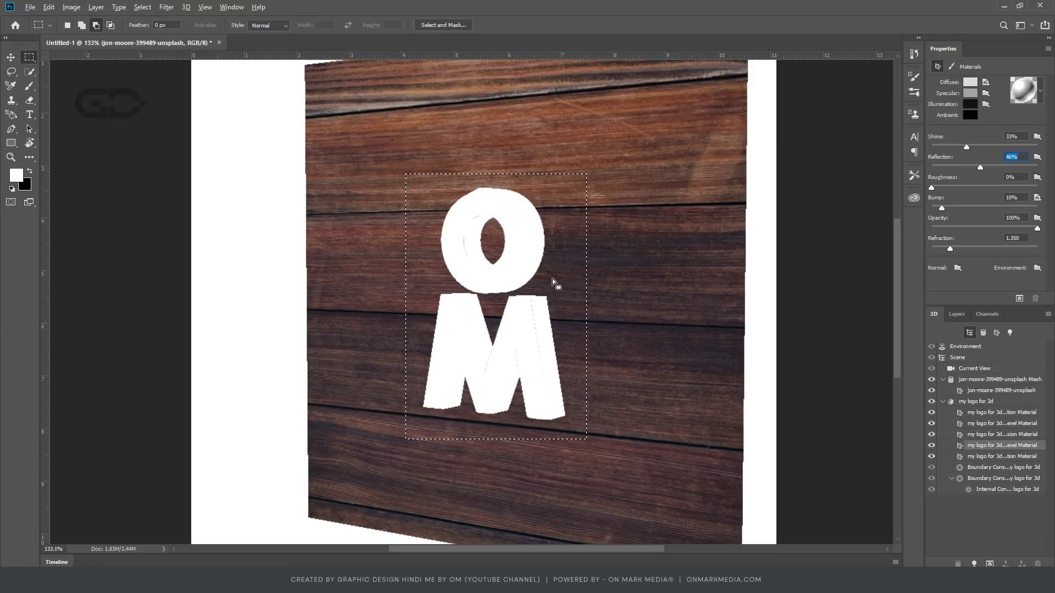
{"action": "scroll", "coordinate": [555, 289], "scroll_direction": "up", "scroll_amount": 5}
{"action": "scroll", "coordinate": [511, 230], "scroll_direction": "down", "scroll_amount": 2}
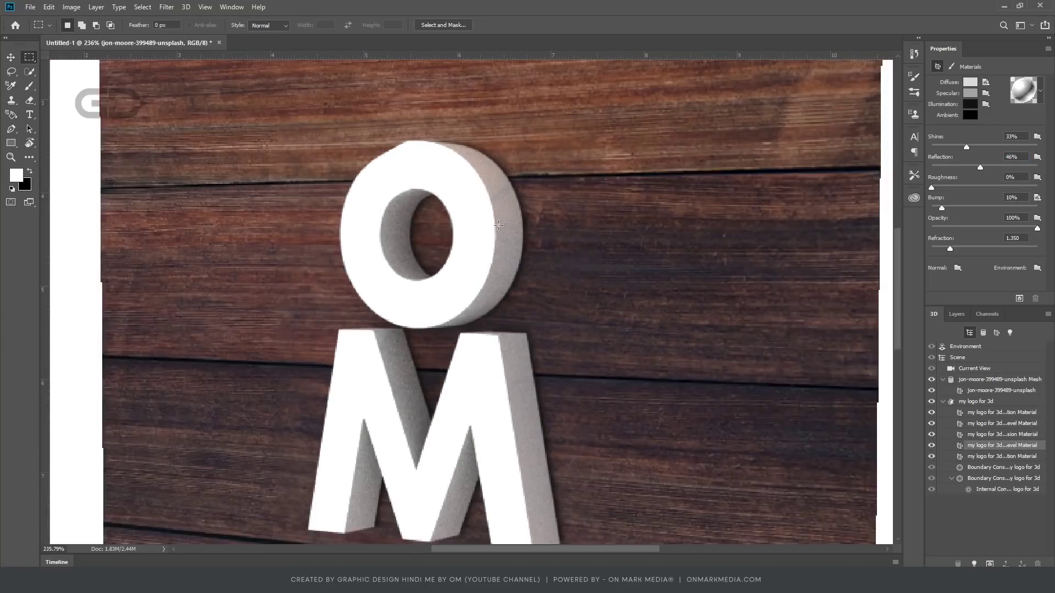
{"action": "key", "text": "ctrl+1"}
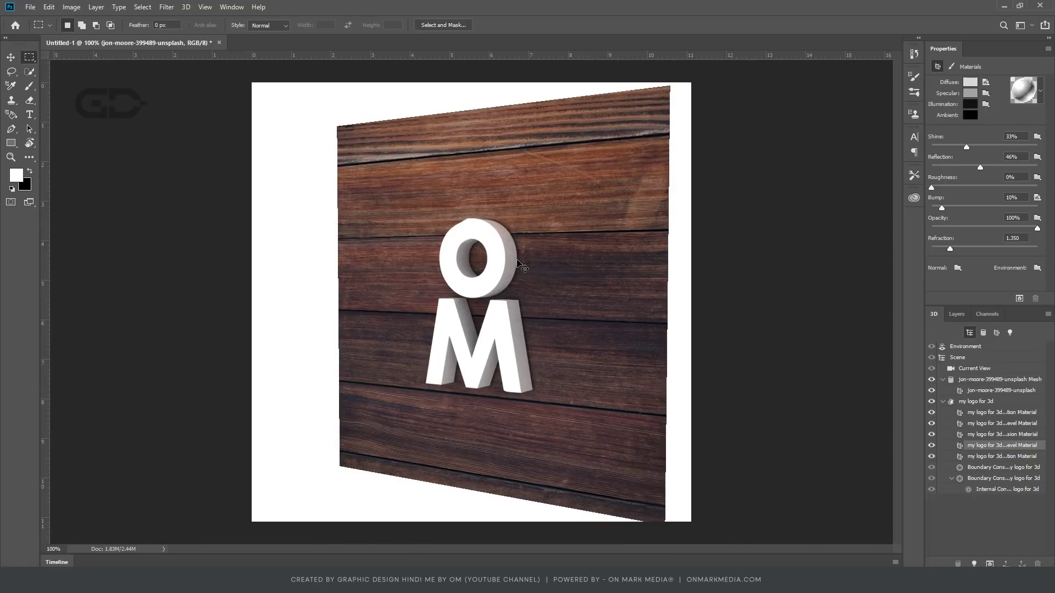
Step: Set Reflection to 49%, then select the scene Environment with the Move tool
{"action": "type", "text": "16"}
{"action": "key", "text": "Return"}
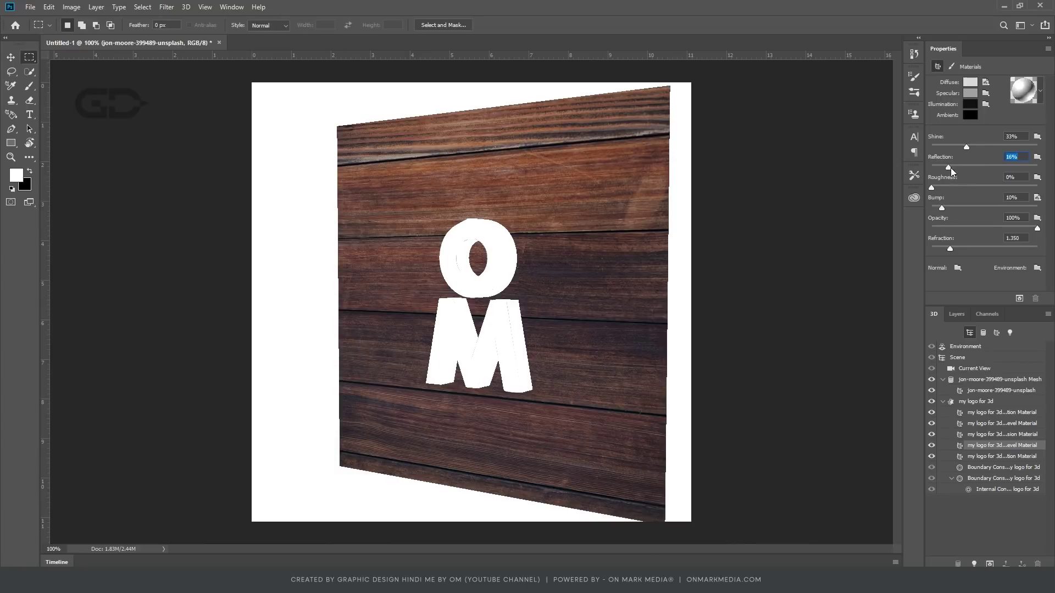
{"action": "left_click_drag", "start_coordinate": [948, 167], "coordinate": [983, 167]}
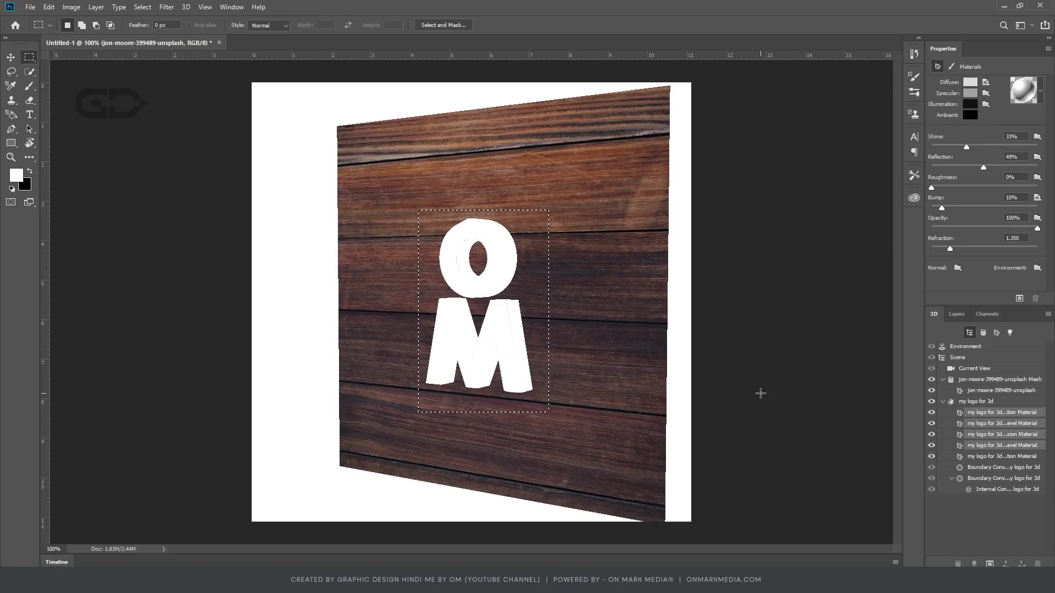
{"action": "key", "text": "v"}
{"action": "left_click", "coordinate": [783, 378]}
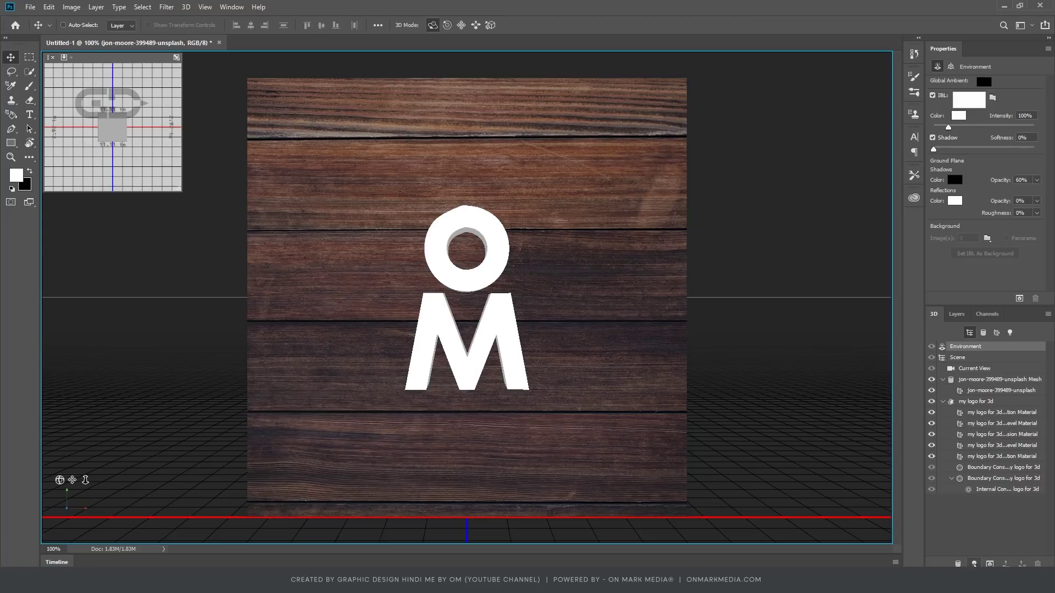
Step: Add a new infinite light and angle it across the OM logo
{"action": "left_click", "coordinate": [974, 565]}
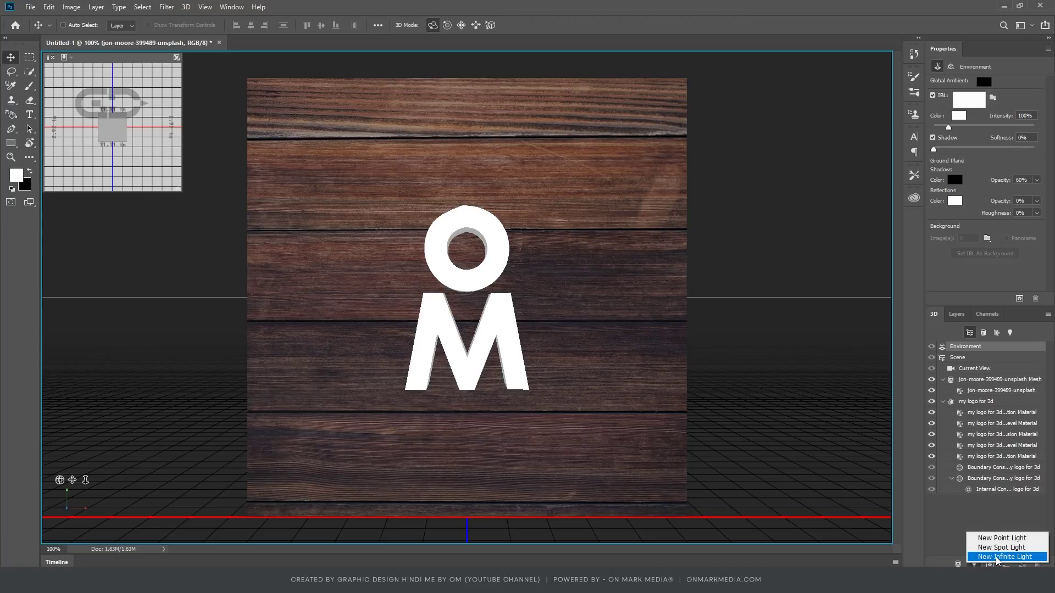
{"action": "left_click", "coordinate": [998, 557]}
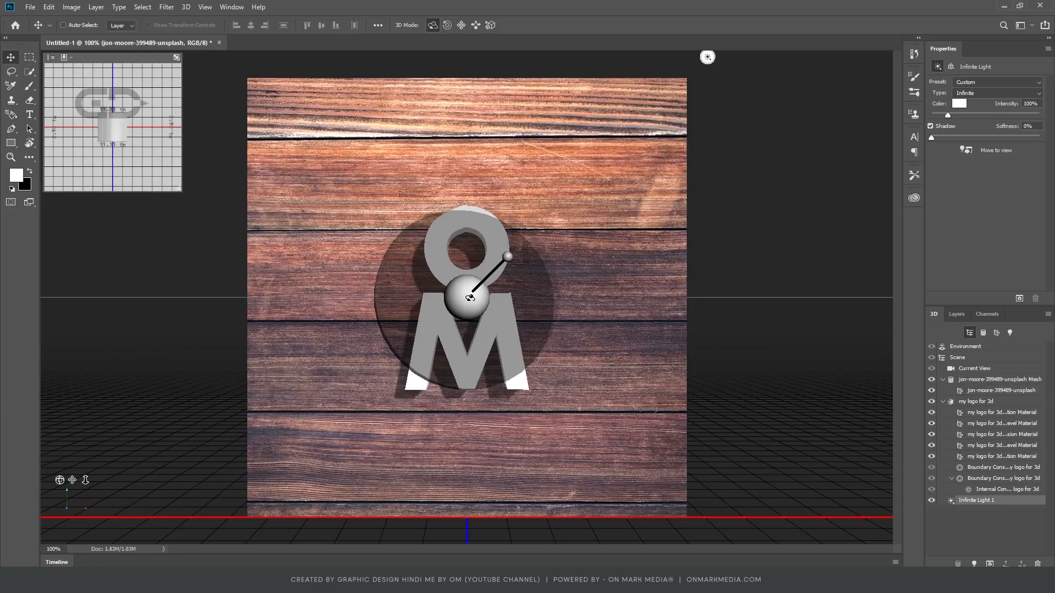
{"action": "scroll", "coordinate": [471, 297], "scroll_direction": "down", "scroll_amount": 3}
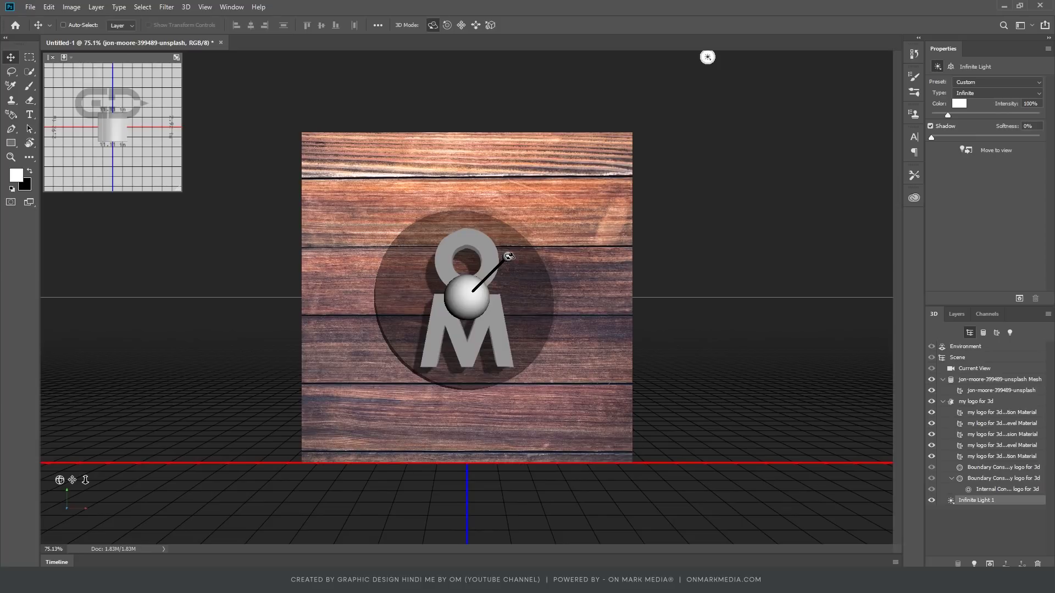
{"action": "mouse_move", "coordinate": [508, 256]}
{"action": "left_mouse_down"}
{"action": "mouse_move", "coordinate": [534, 293]}
{"action": "mouse_move", "coordinate": [516, 202]}
{"action": "left_mouse_up"}
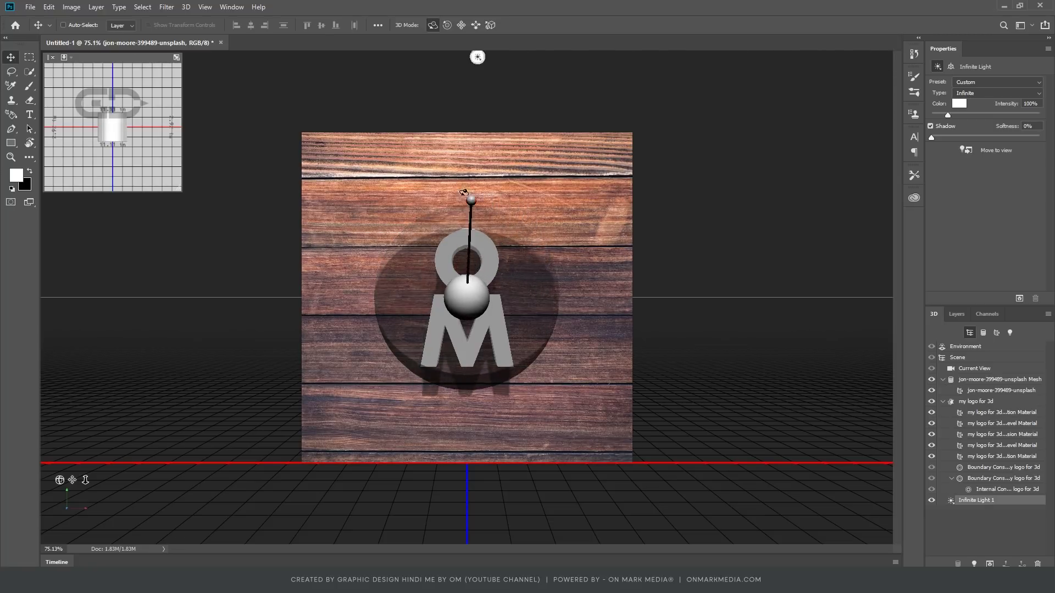
{"action": "mouse_move", "coordinate": [516, 202]}
{"action": "left_mouse_down"}
{"action": "mouse_move", "coordinate": [363, 263]}
{"action": "mouse_move", "coordinate": [384, 292]}
{"action": "mouse_move", "coordinate": [521, 296]}
{"action": "left_mouse_up"}
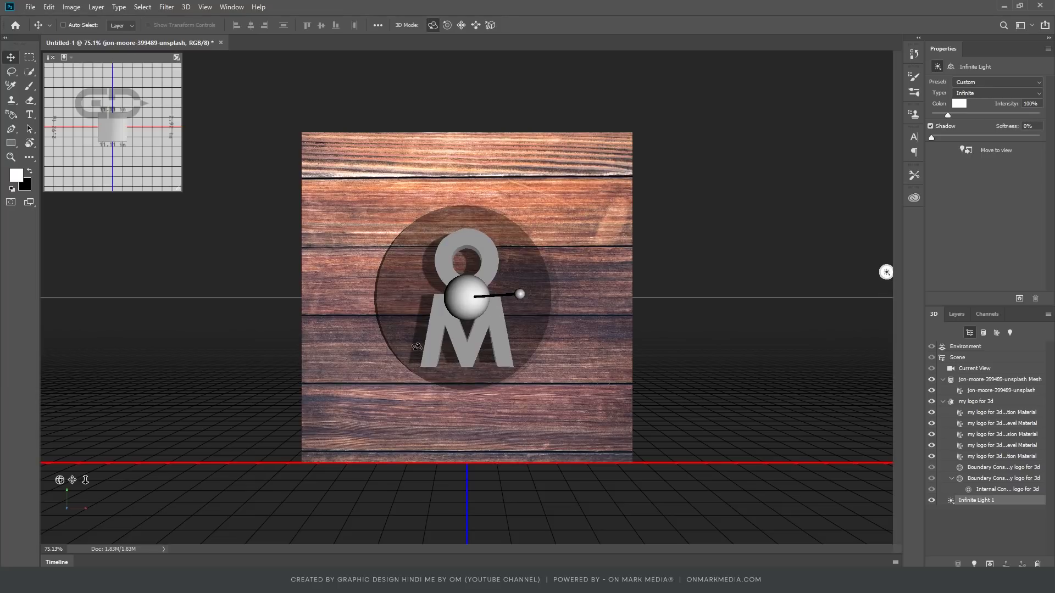
{"action": "mouse_move", "coordinate": [667, 387]}
{"action": "left_mouse_down"}
{"action": "mouse_move", "coordinate": [747, 406]}
{"action": "mouse_move", "coordinate": [736, 403]}
{"action": "left_mouse_up"}
Step: Reselect the infinite light, tilt it higher above the logo, and open Environment
{"action": "left_click", "coordinate": [689, 395]}
{"action": "left_click", "coordinate": [884, 284]}
{"action": "left_click_drag", "start_coordinate": [864, 256], "coordinate": [551, 317]}
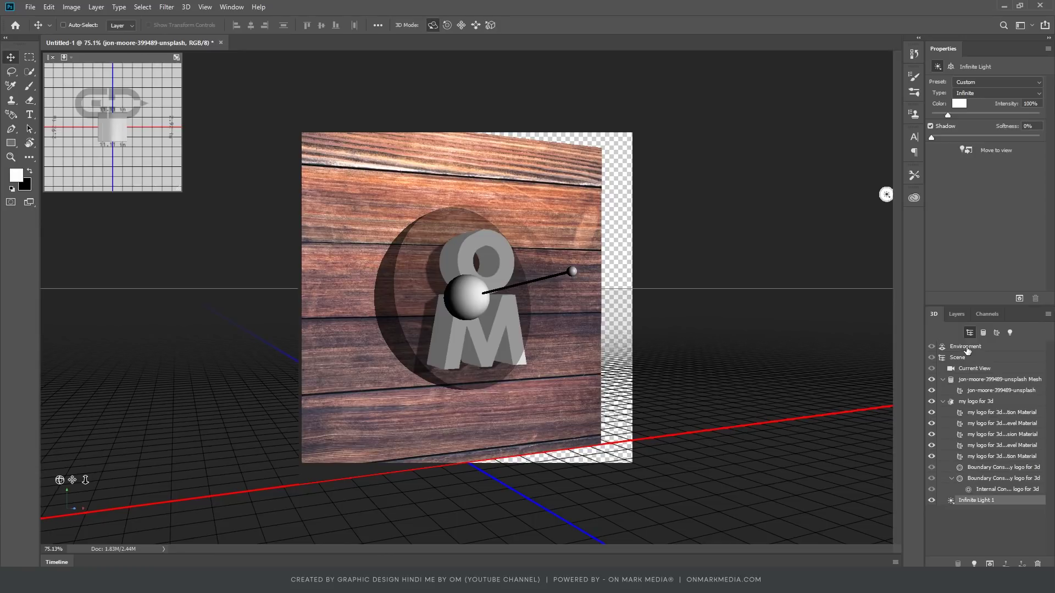
{"action": "left_click", "coordinate": [969, 348]}
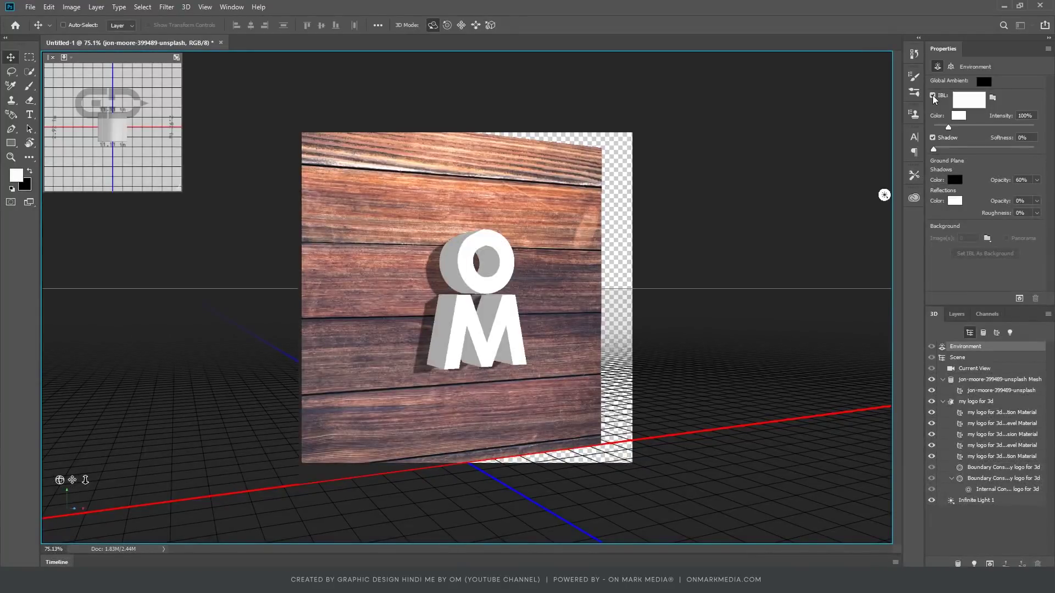
Step: Turn off the IBL ambient light and delete Infinite Light 1
{"action": "left_click", "coordinate": [932, 96]}
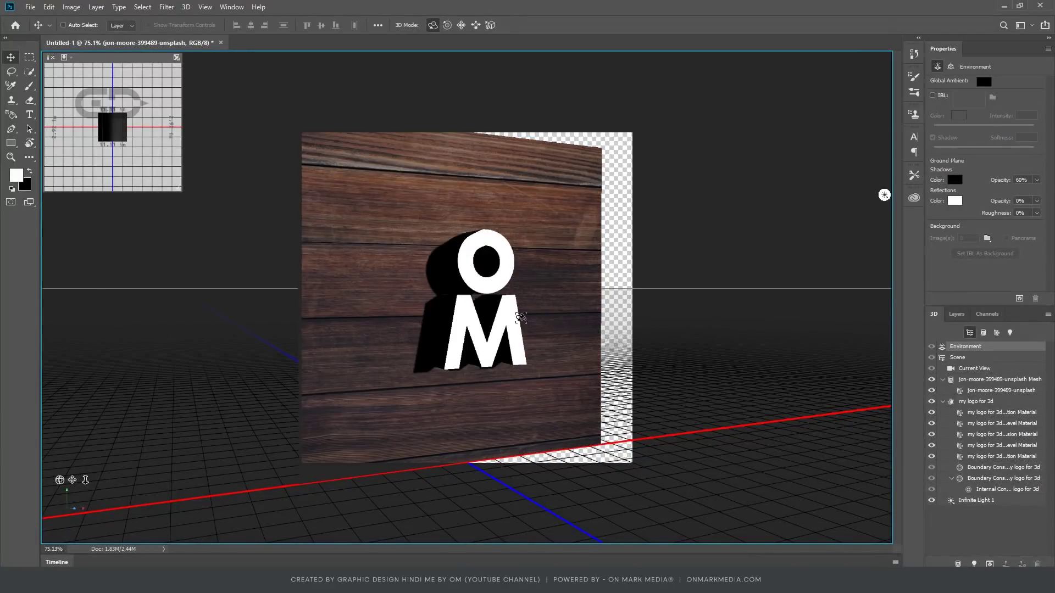
{"action": "left_click", "coordinate": [522, 318]}
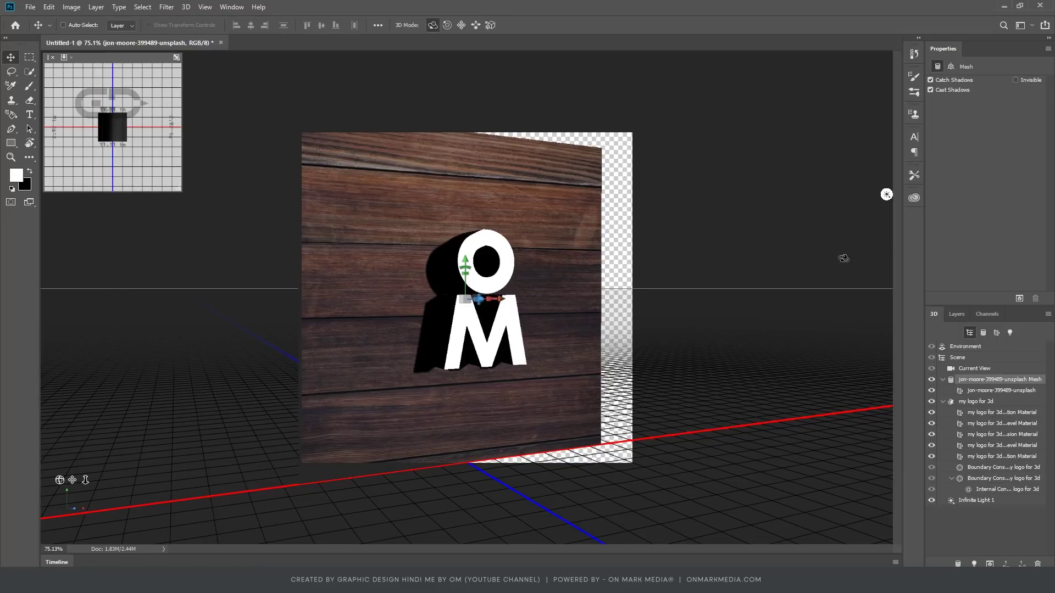
{"action": "left_click_drag", "start_coordinate": [886, 194], "coordinate": [885, 245]}
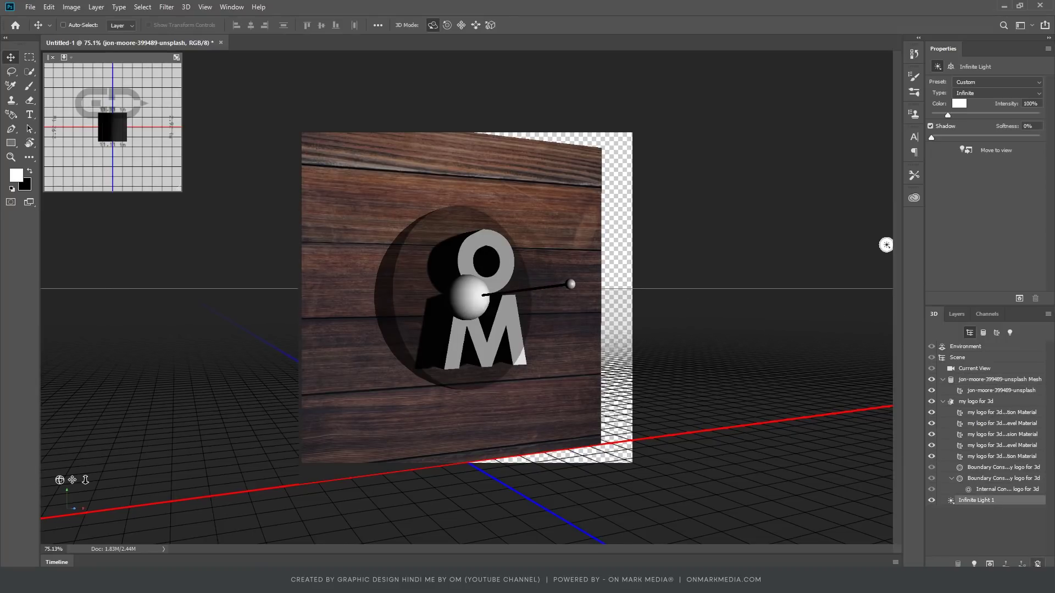
{"action": "left_click", "coordinate": [1037, 564]}
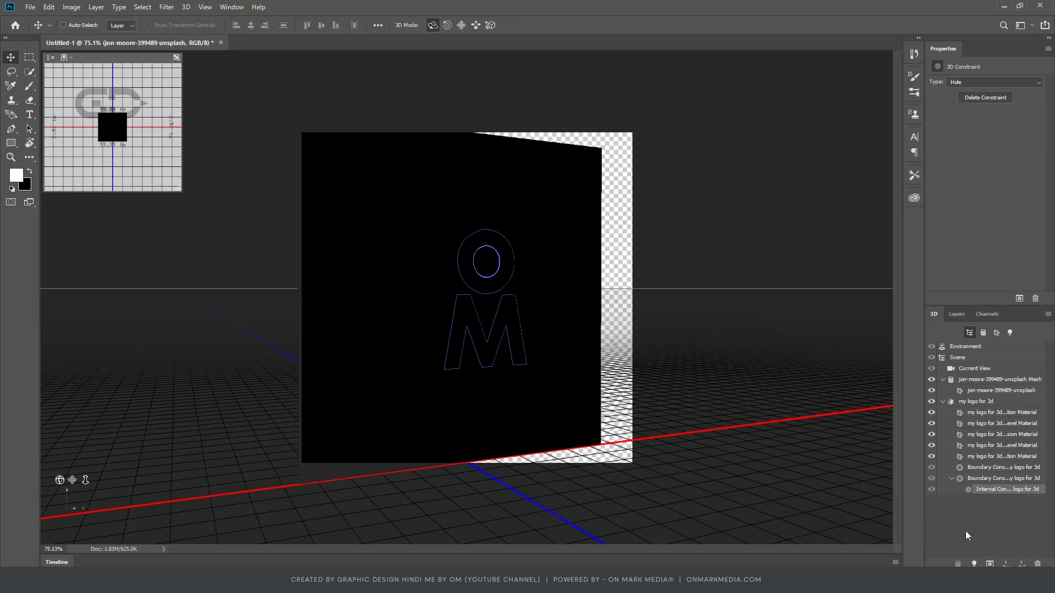
Step: Add a fresh infinite light, angle it up-right and edit its shadow softness
{"action": "left_click", "coordinate": [974, 564]}
{"action": "left_click", "coordinate": [994, 561]}
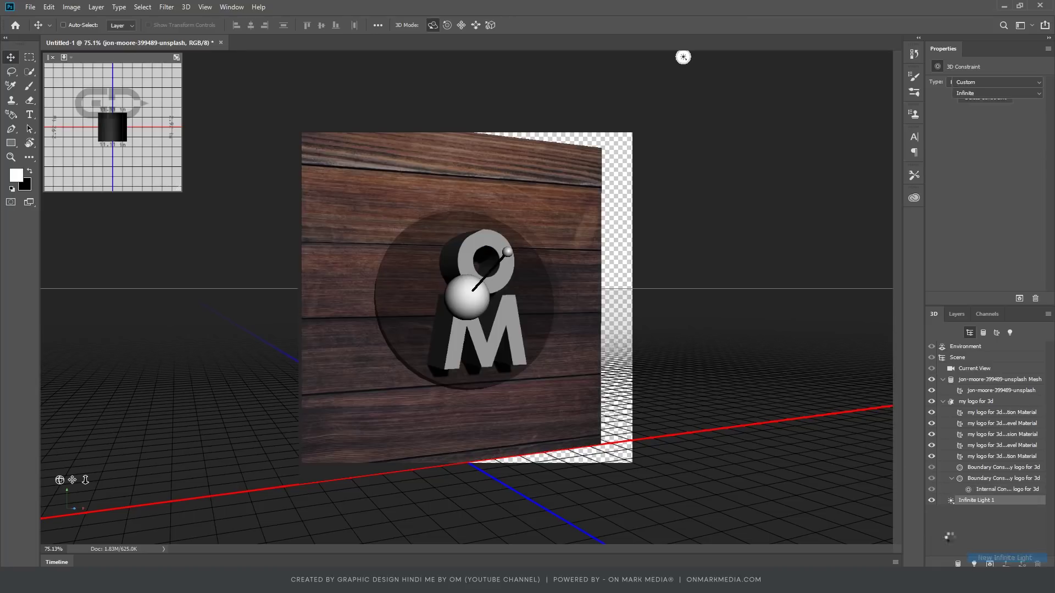
{"action": "mouse_move", "coordinate": [507, 252]}
{"action": "left_mouse_down"}
{"action": "mouse_move", "coordinate": [543, 240]}
{"action": "mouse_move", "coordinate": [471, 306]}
{"action": "mouse_move", "coordinate": [424, 278]}
{"action": "mouse_move", "coordinate": [492, 299]}
{"action": "mouse_move", "coordinate": [515, 280]}
{"action": "mouse_move", "coordinate": [511, 257]}
{"action": "left_mouse_up"}
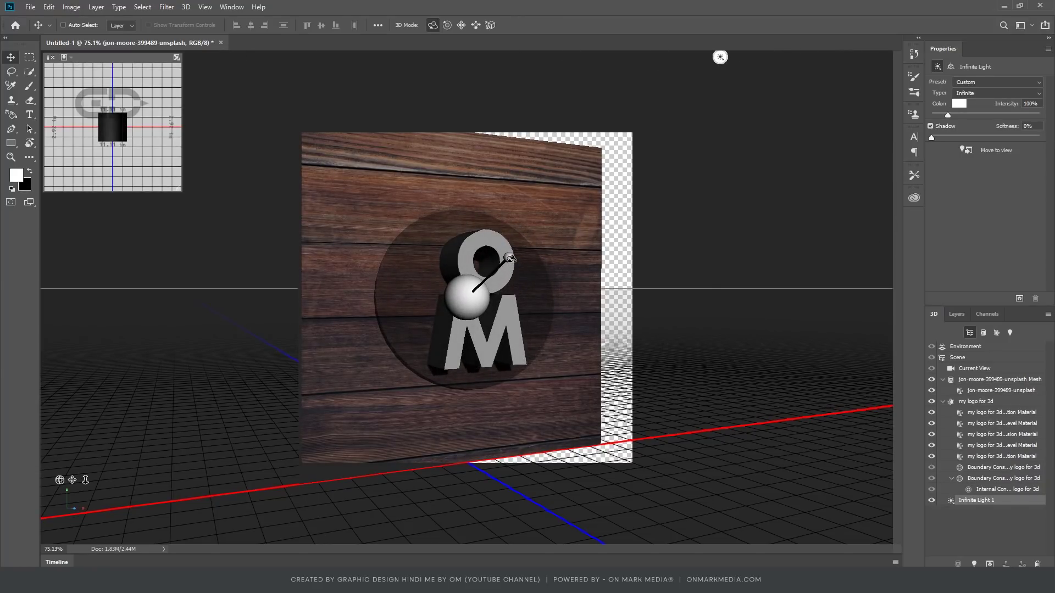
{"action": "left_click", "coordinate": [932, 138]}
Step: Try a red light colour, cancel to keep white, then delete the light
{"action": "left_click", "coordinate": [959, 103]}
{"action": "left_click", "coordinate": [870, 341]}
{"action": "left_click_drag", "start_coordinate": [870, 341], "coordinate": [867, 328]}
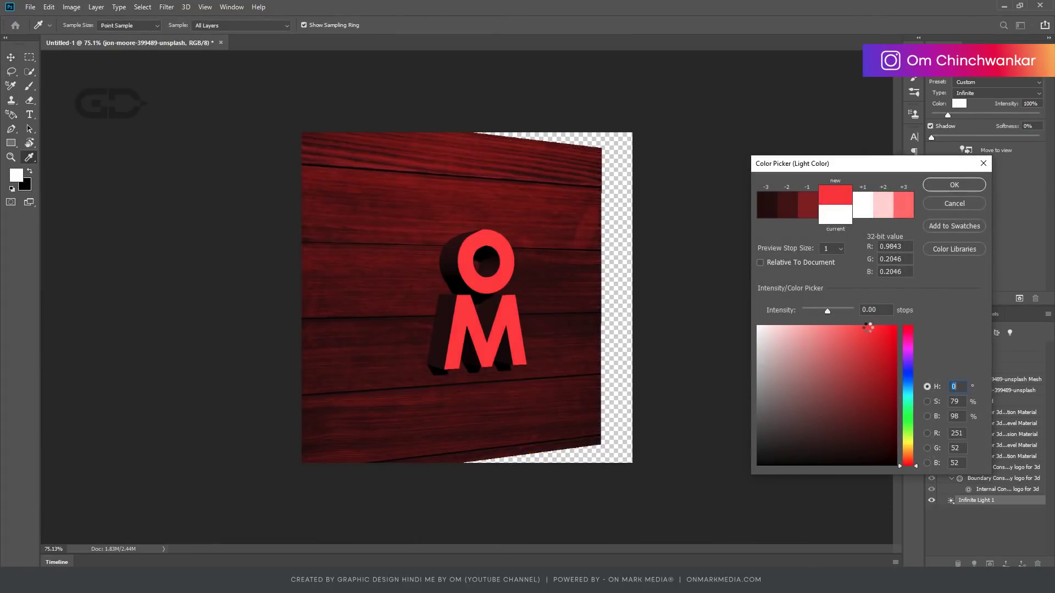
{"action": "left_click", "coordinate": [954, 203]}
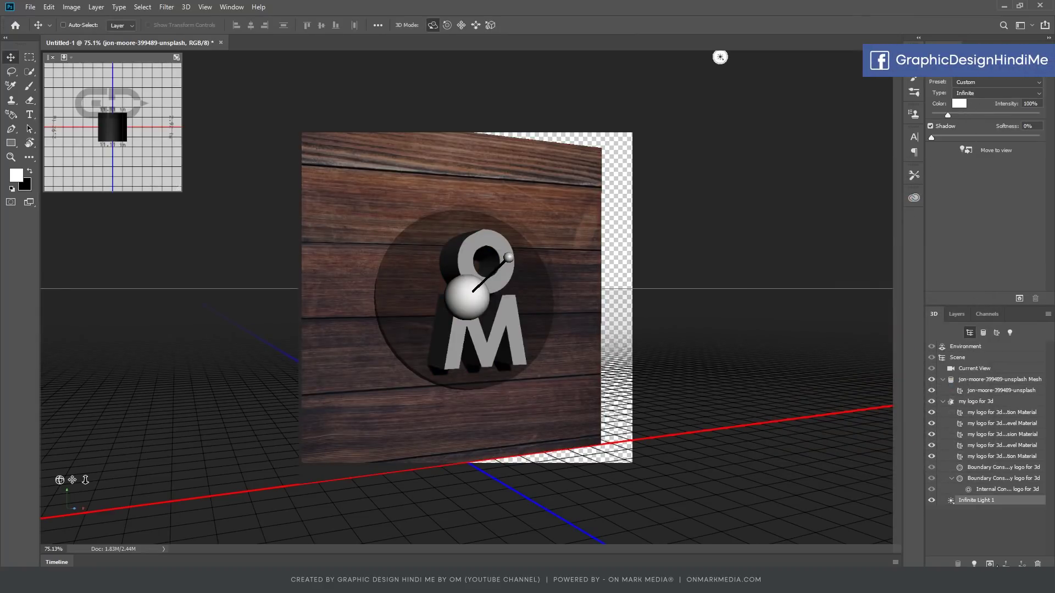
{"action": "key", "text": "Delete"}
{"action": "left_click", "coordinate": [974, 564]}
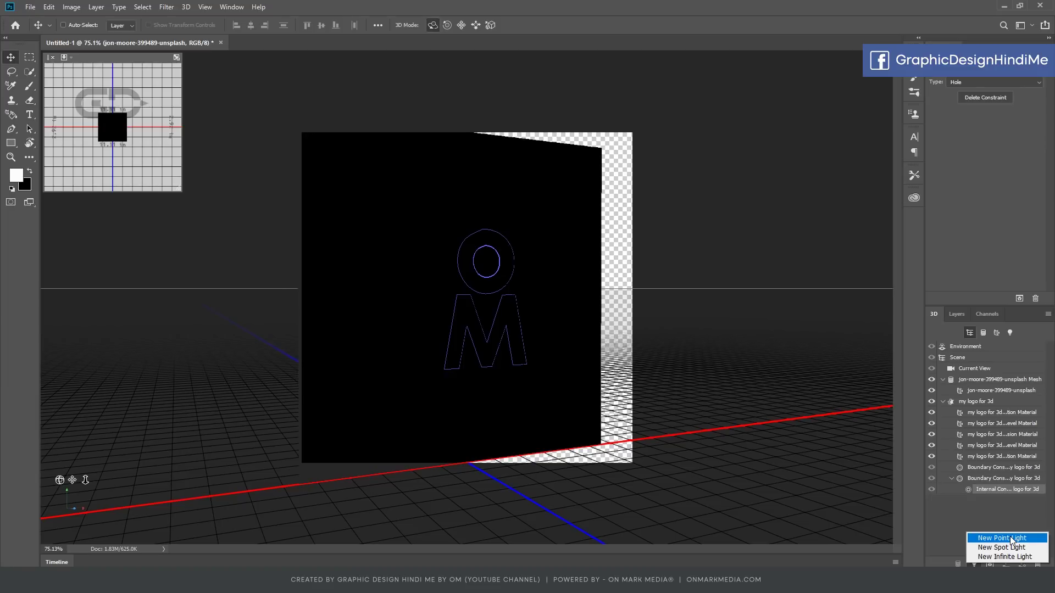
Step: Add Point Light 1 and drag it forward along Z to the base of the wooden wall
{"action": "left_click", "coordinate": [1012, 539]}
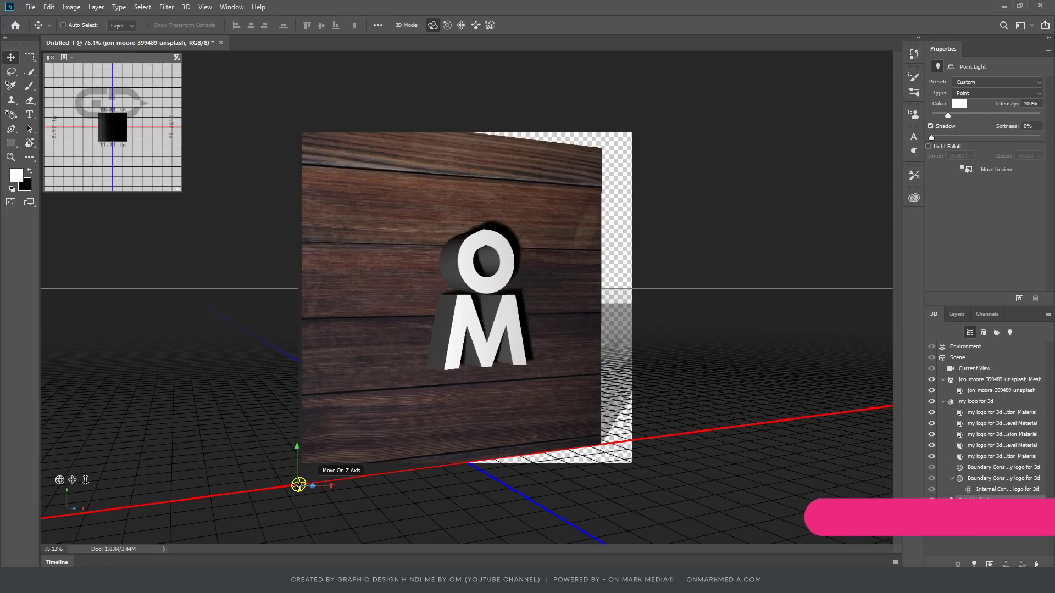
{"action": "left_click_drag", "start_coordinate": [647, 498], "coordinate": [804, 483]}
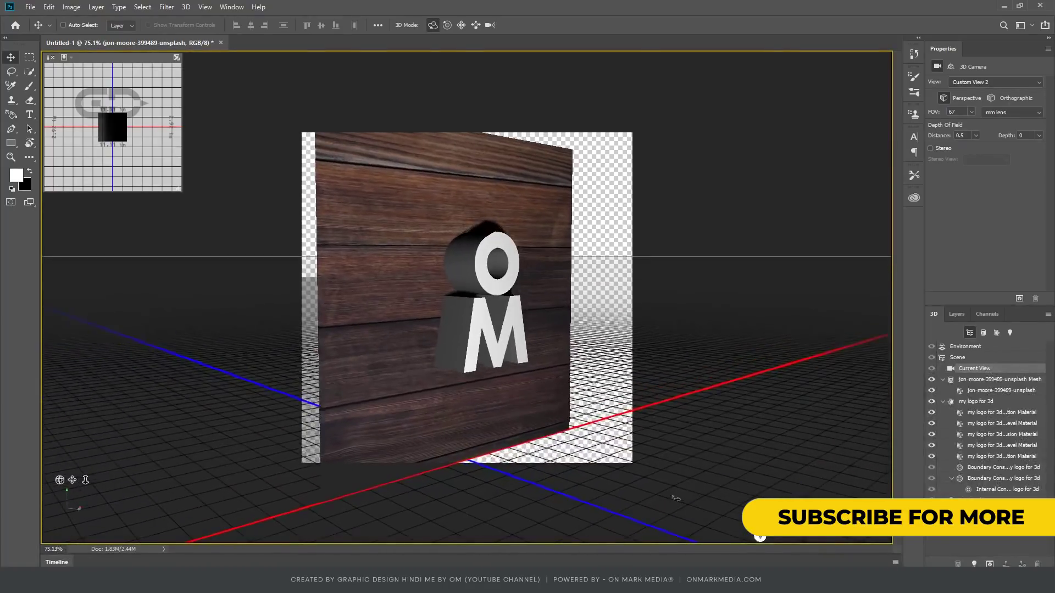
{"action": "left_click", "coordinate": [799, 466]}
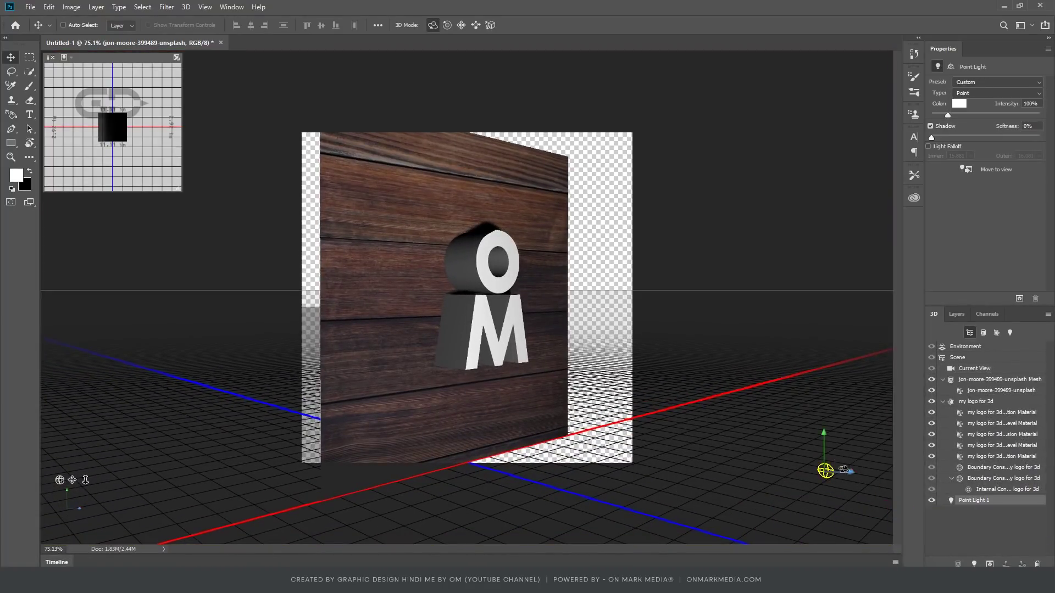
{"action": "left_click_drag", "start_coordinate": [851, 472], "coordinate": [703, 462]}
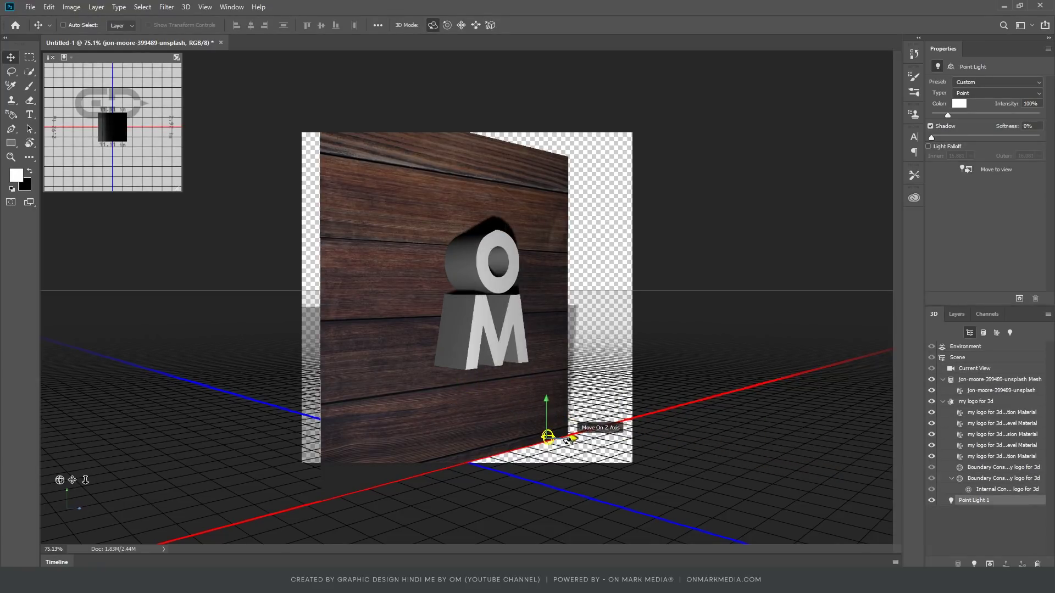
{"action": "left_click", "coordinate": [731, 451]}
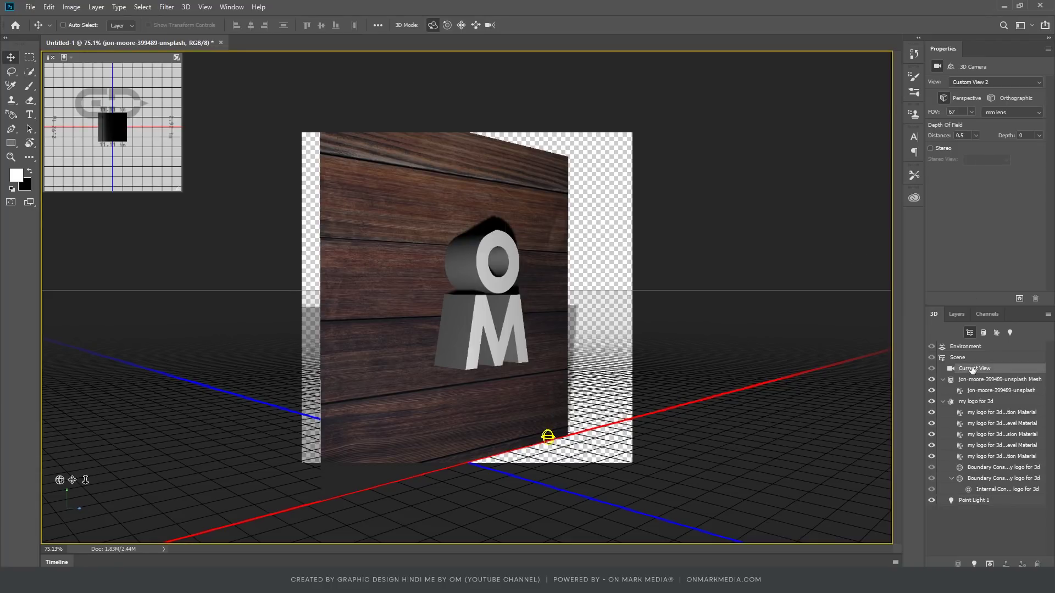
{"action": "left_click", "coordinate": [983, 82]}
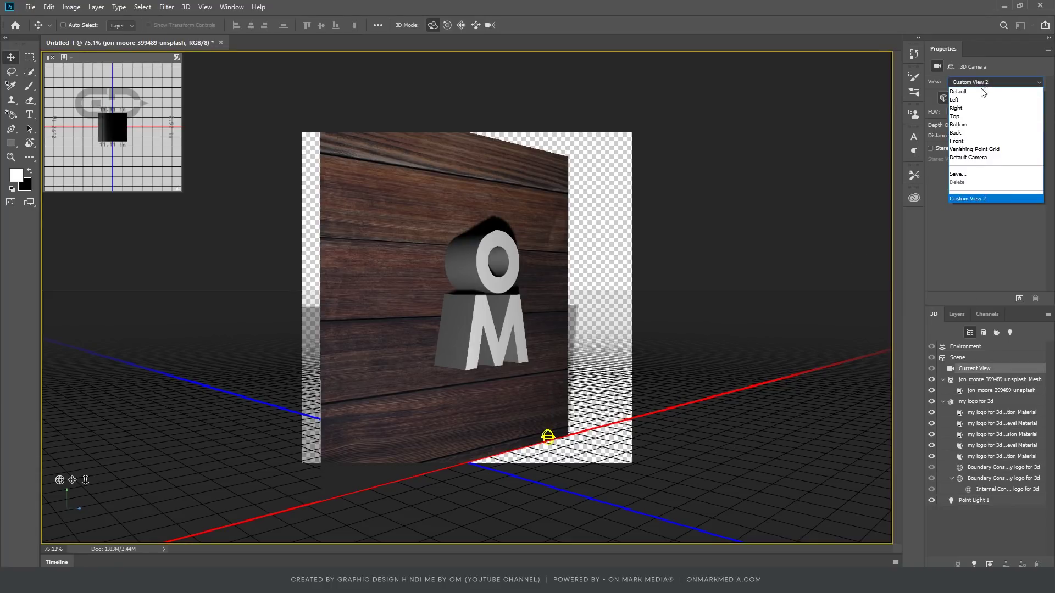
Step: Switch to the Top camera view and slide the point light along X and Z
{"action": "left_click", "coordinate": [968, 119]}
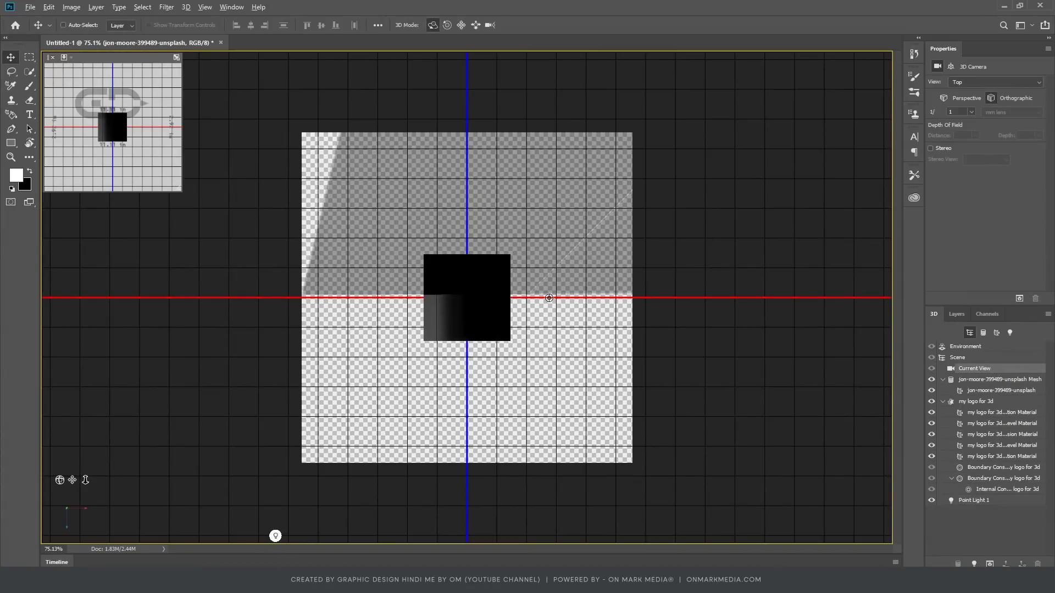
{"action": "scroll", "coordinate": [546, 302], "scroll_direction": "down", "scroll_amount": 2}
{"action": "left_click", "coordinate": [306, 497]}
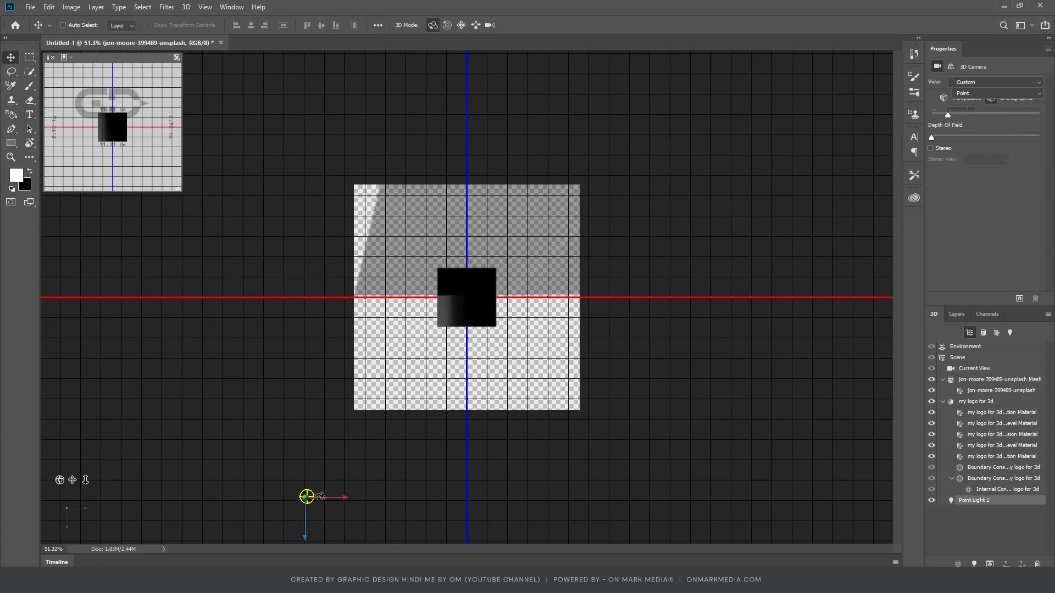
{"action": "left_click_drag", "start_coordinate": [344, 505], "coordinate": [507, 506]}
{"action": "left_click_drag", "start_coordinate": [469, 539], "coordinate": [477, 380]}
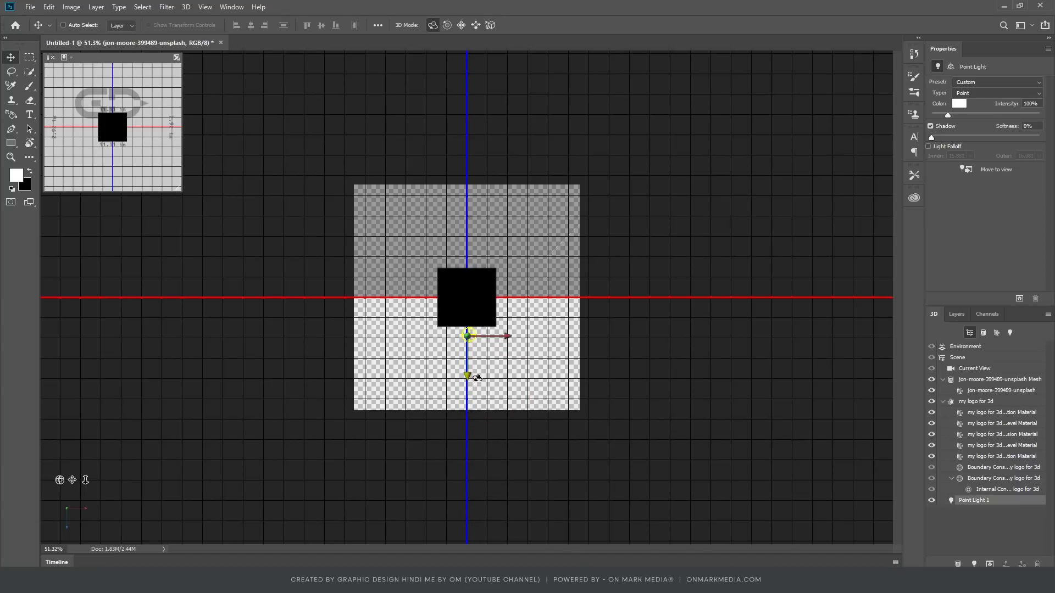
{"action": "left_click", "coordinate": [667, 409]}
{"action": "left_click_drag", "start_coordinate": [667, 455], "coordinate": [669, 388]}
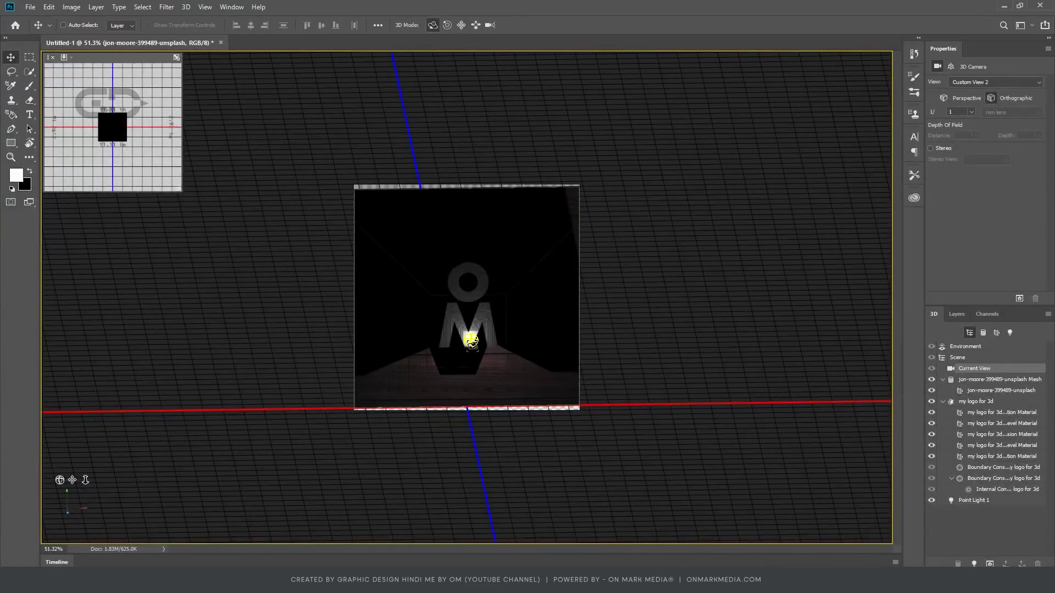
Step: Raise the point light along Y, shift it along X, then delete Point Light 1
{"action": "left_click", "coordinate": [470, 340]}
{"action": "mouse_move", "coordinate": [476, 301]}
{"action": "left_mouse_down"}
{"action": "mouse_move", "coordinate": [476, 272]}
{"action": "mouse_move", "coordinate": [475, 289]}
{"action": "mouse_move", "coordinate": [596, 307]}
{"action": "mouse_move", "coordinate": [415, 307]}
{"action": "mouse_move", "coordinate": [566, 309]}
{"action": "left_mouse_up"}
{"action": "scroll", "coordinate": [459, 284], "scroll_direction": "up", "scroll_amount": 3}
{"action": "scroll", "coordinate": [458, 284], "scroll_direction": "up", "scroll_amount": 2}
{"action": "key", "text": "ctrl+minus"}
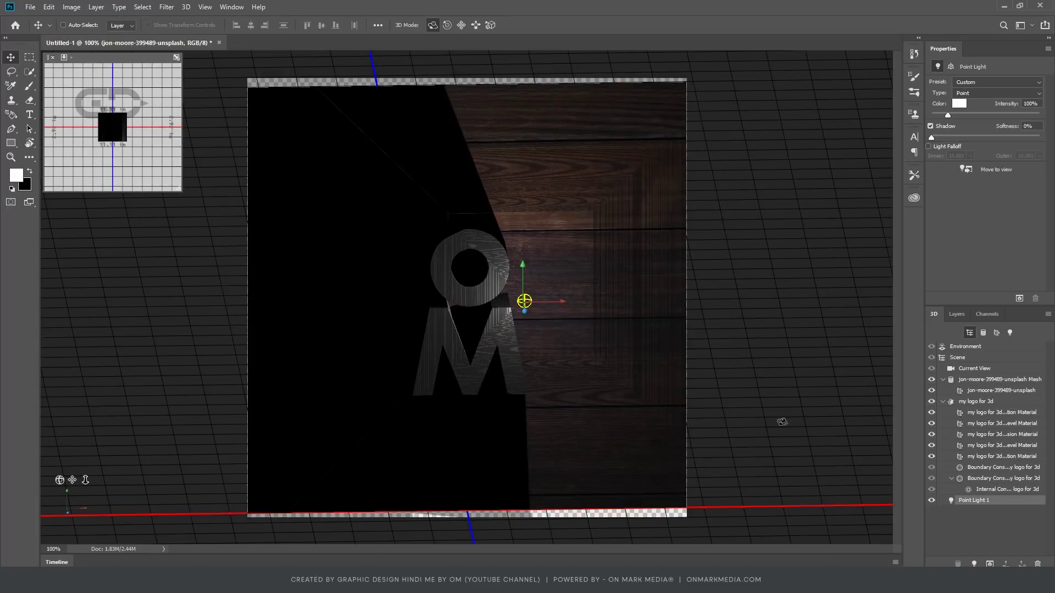
{"action": "left_click", "coordinate": [787, 439]}
{"action": "key", "text": "ctrl+z"}
{"action": "left_click_drag", "start_coordinate": [557, 259], "coordinate": [563, 259]}
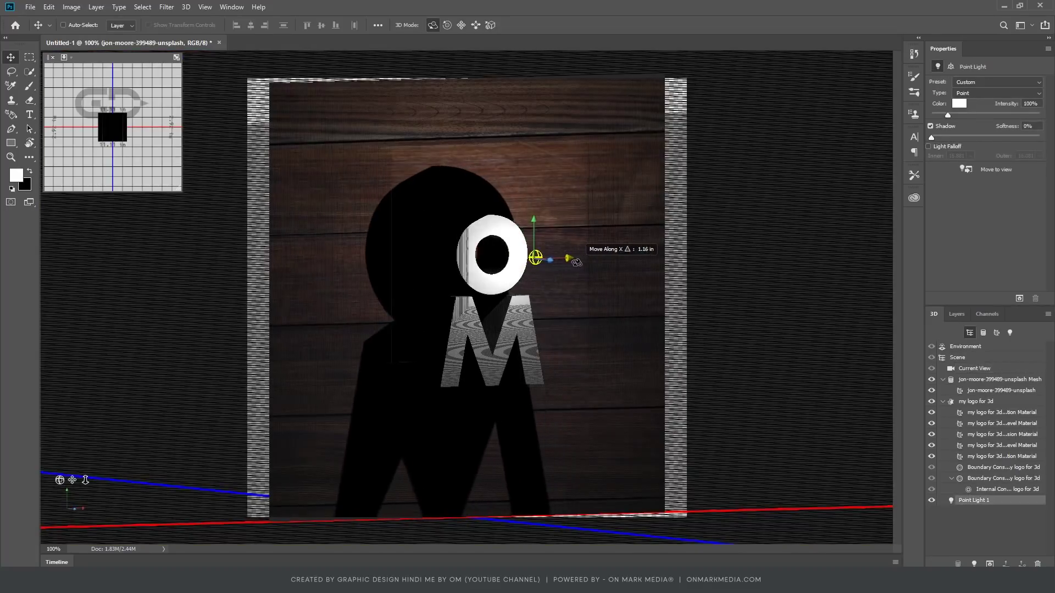
{"action": "left_click", "coordinate": [1037, 564]}
Step: Add Spot Light 1 and move it along X, Y and Z above and right of the OM logo
{"action": "left_click", "coordinate": [974, 564]}
{"action": "left_click", "coordinate": [1001, 550]}
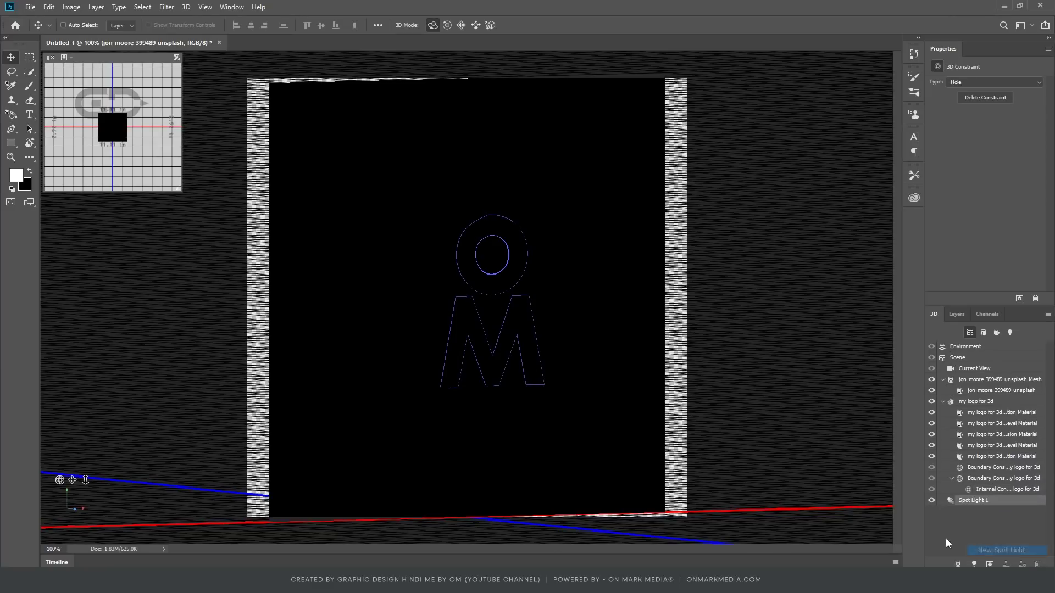
{"action": "key", "text": "ctrl+minus"}
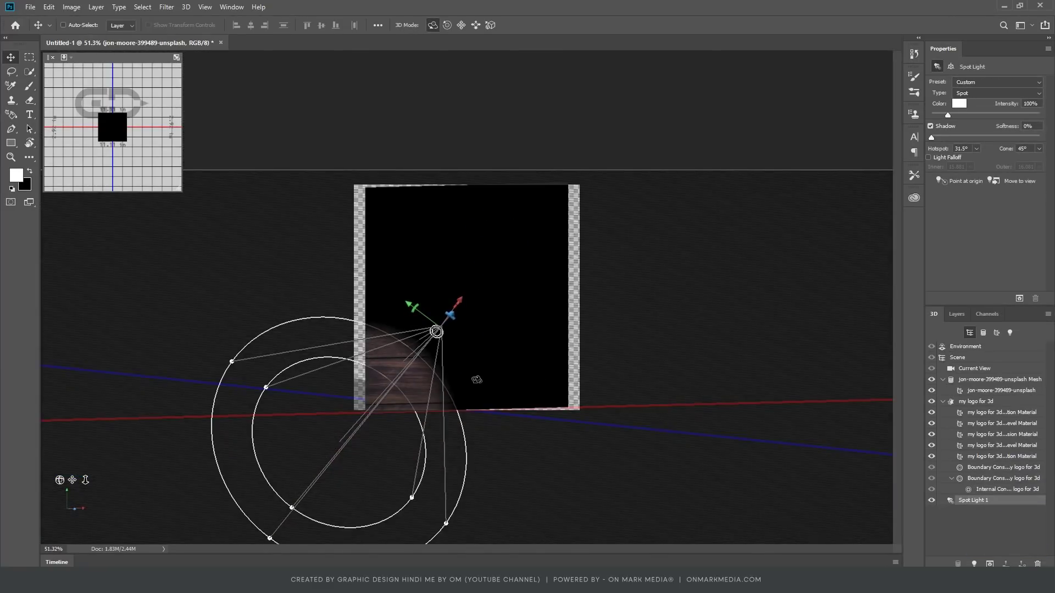
{"action": "mouse_move", "coordinate": [449, 314]}
{"action": "left_mouse_down"}
{"action": "mouse_move", "coordinate": [632, 199]}
{"action": "mouse_move", "coordinate": [724, 109]}
{"action": "left_mouse_up"}
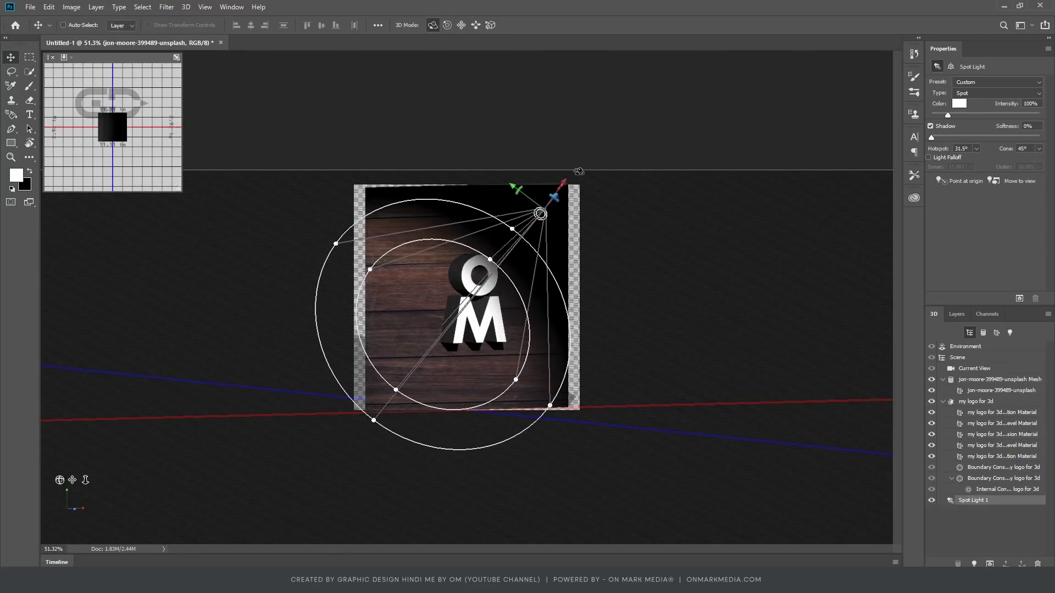
{"action": "mouse_move", "coordinate": [562, 180]}
{"action": "left_mouse_down"}
{"action": "mouse_move", "coordinate": [499, 226]}
{"action": "mouse_move", "coordinate": [727, 98]}
{"action": "left_mouse_up"}
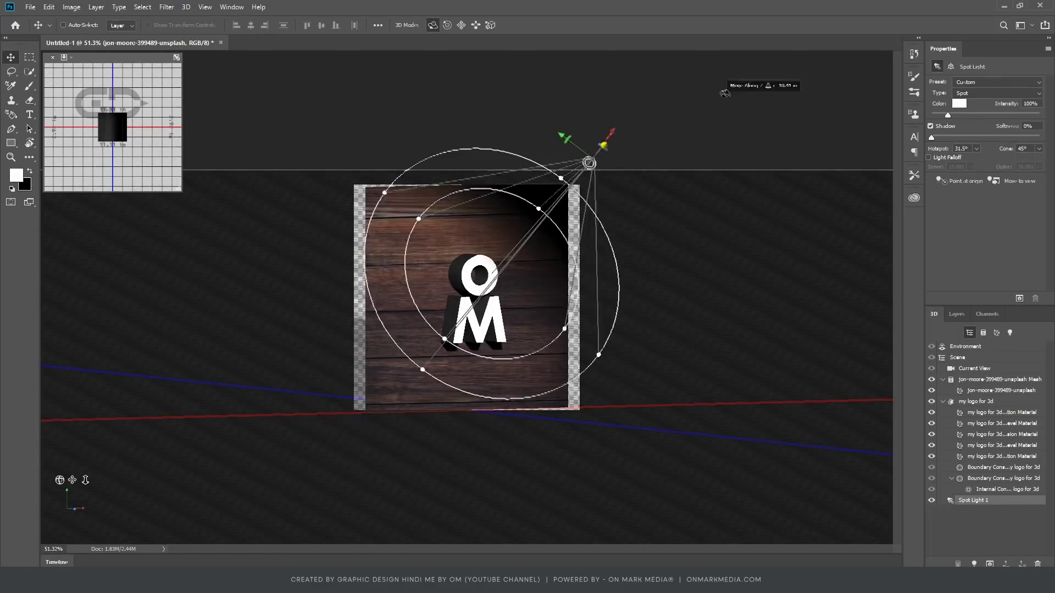
{"action": "scroll", "coordinate": [583, 296], "scroll_direction": "down", "scroll_amount": 2}
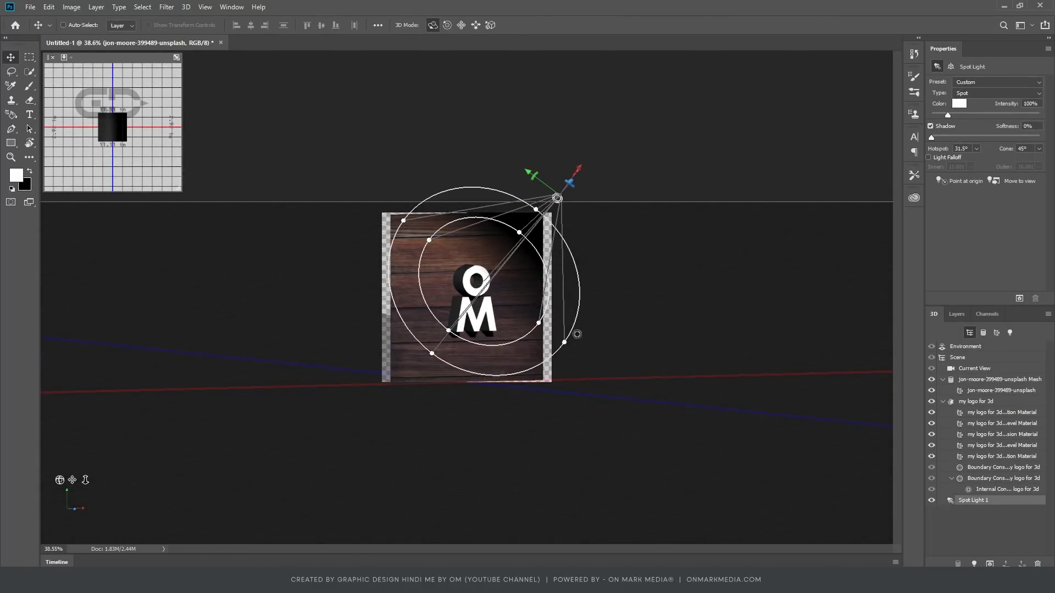
{"action": "mouse_move", "coordinate": [600, 447]}
{"action": "left_mouse_down"}
{"action": "mouse_move", "coordinate": [521, 289]}
{"action": "mouse_move", "coordinate": [503, 305]}
{"action": "left_mouse_up"}
{"action": "mouse_move", "coordinate": [540, 176]}
{"action": "left_mouse_down"}
{"action": "mouse_move", "coordinate": [547, 149]}
{"action": "mouse_move", "coordinate": [601, 183]}
{"action": "mouse_move", "coordinate": [545, 237]}
{"action": "mouse_move", "coordinate": [569, 171]}
{"action": "left_mouse_up"}
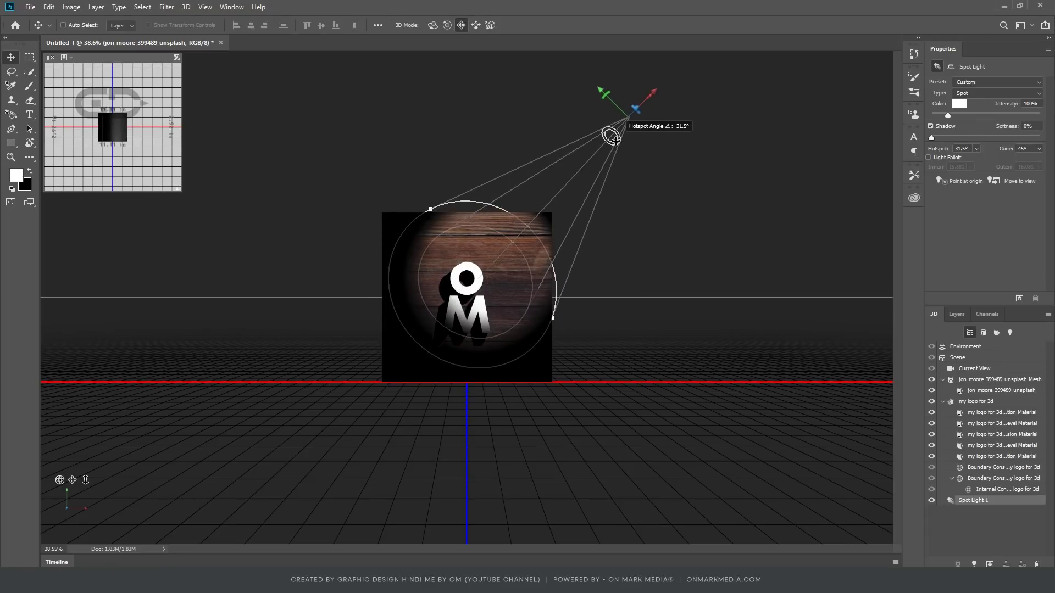
{"action": "left_click_drag", "start_coordinate": [653, 92], "coordinate": [639, 104]}
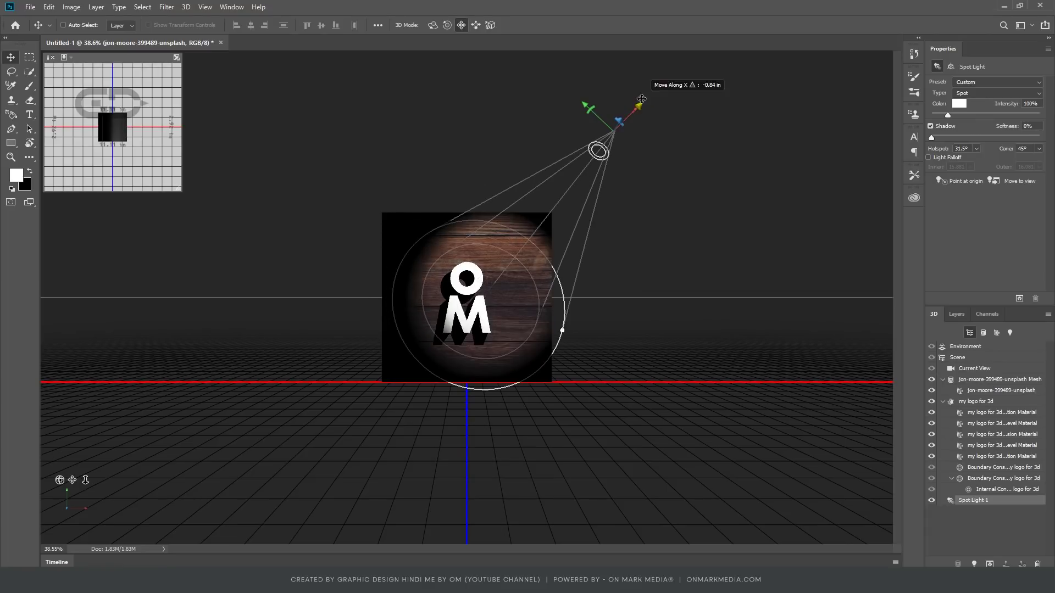
Step: Enable IBL environment lighting and nudge Spot Light 1 slightly left along X
{"action": "left_click", "coordinate": [966, 347]}
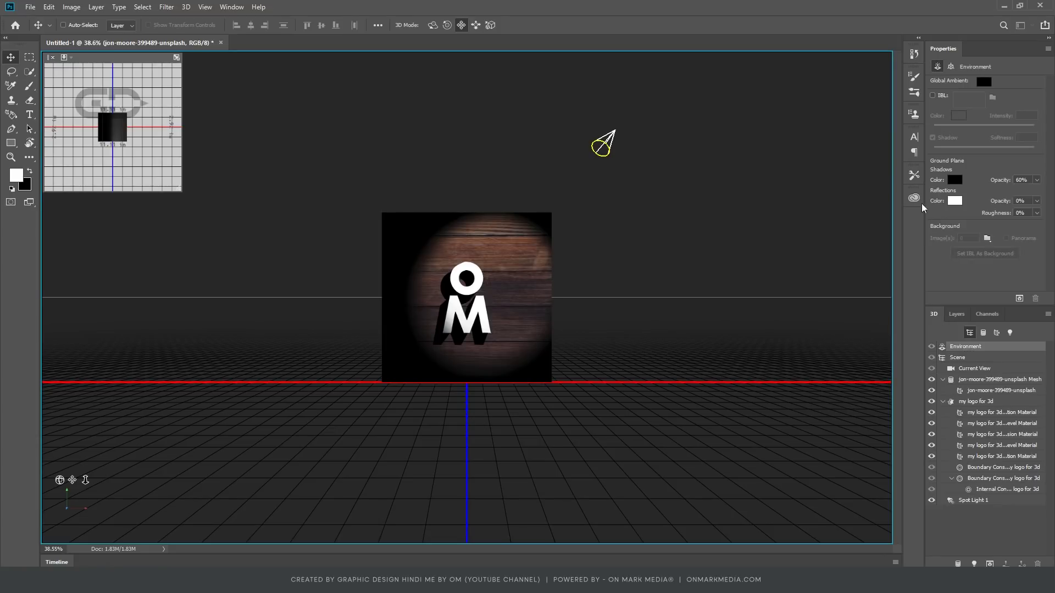
{"action": "left_click", "coordinate": [932, 96]}
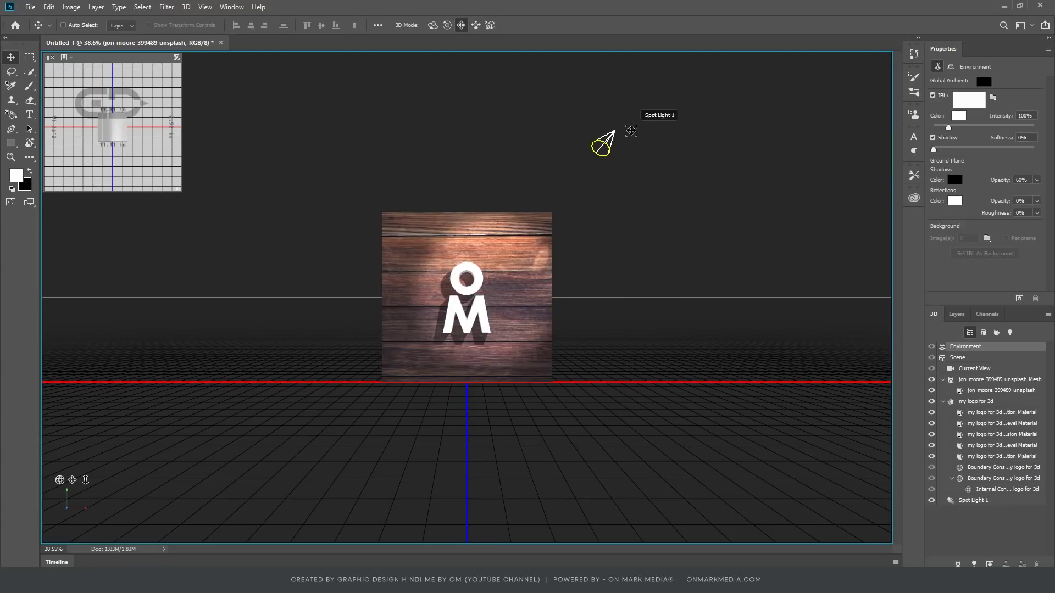
{"action": "left_click", "coordinate": [604, 143]}
{"action": "left_click_drag", "start_coordinate": [629, 114], "coordinate": [630, 120]}
{"action": "scroll", "coordinate": [676, 334], "scroll_direction": "up", "scroll_amount": 3}
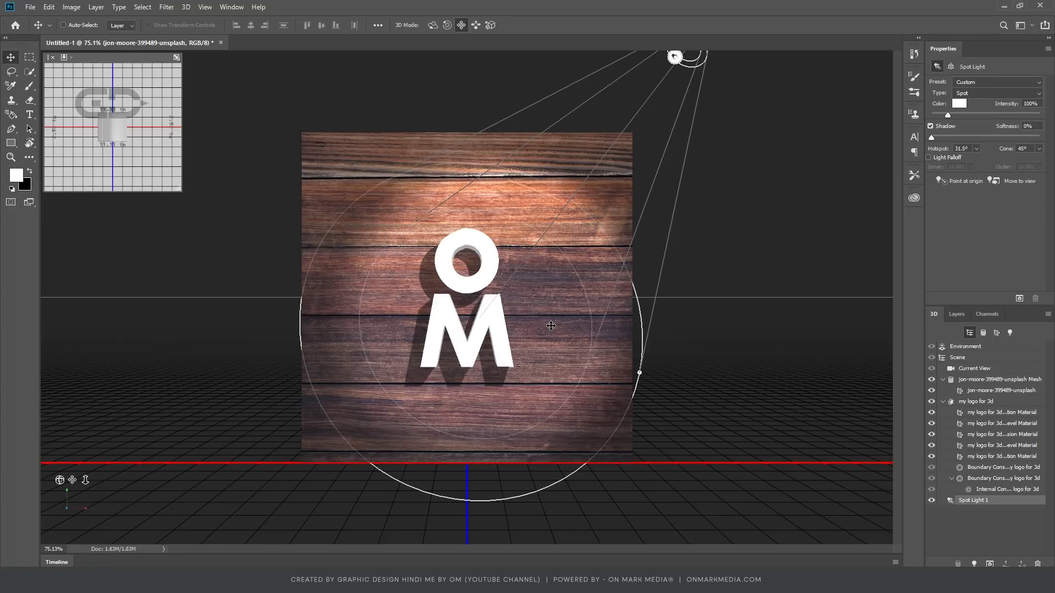
Step: Turn on Light Falloff for Spot Light 1 and aim its beam from the upper right
{"action": "scroll", "coordinate": [551, 326], "scroll_direction": "down", "scroll_amount": 1}
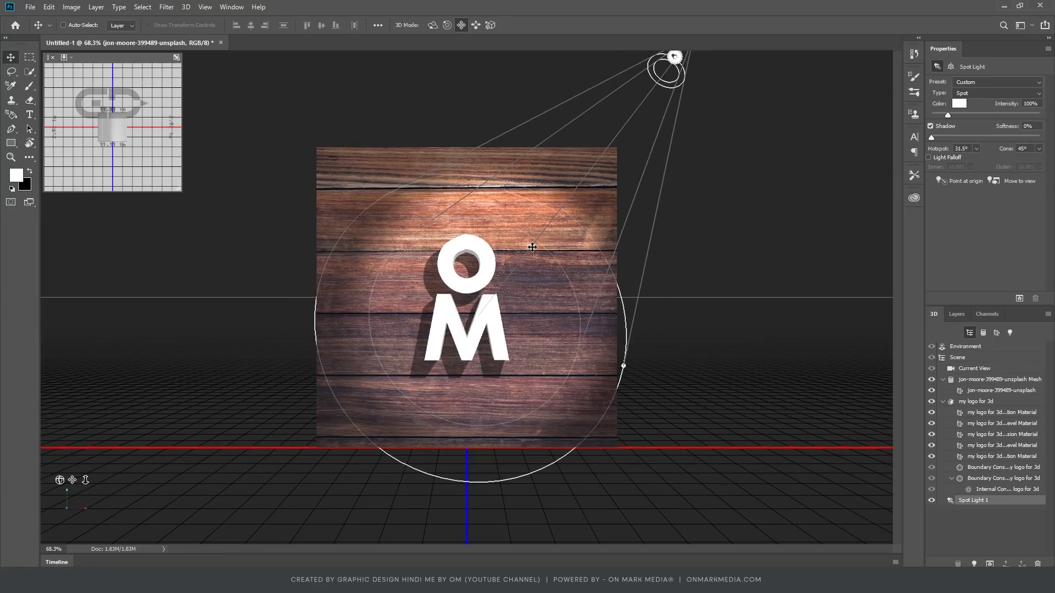
{"action": "left_click_drag", "start_coordinate": [533, 247], "coordinate": [546, 233]}
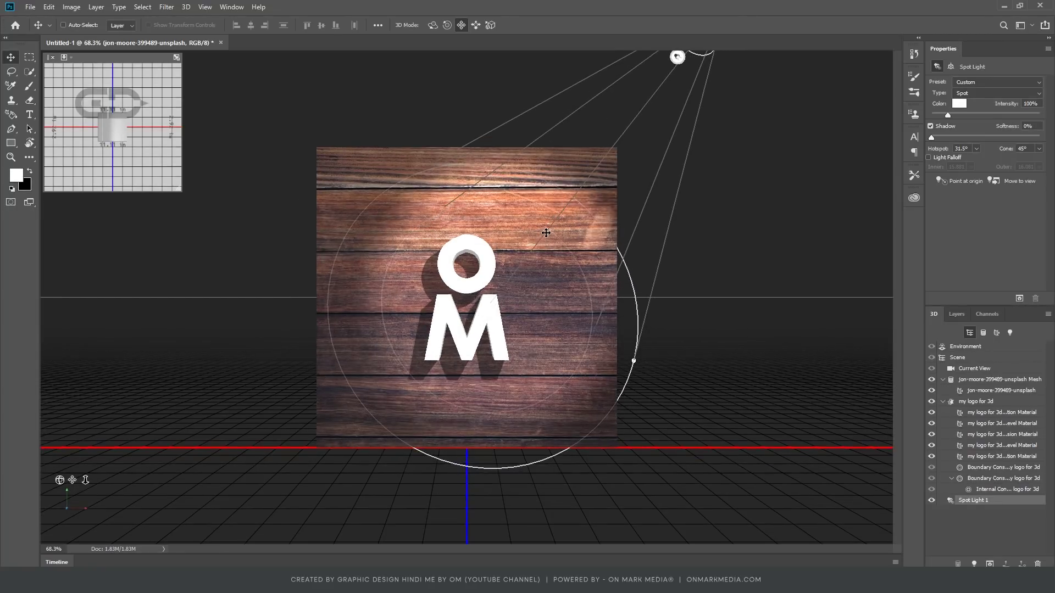
{"action": "scroll", "coordinate": [477, 296], "scroll_direction": "up", "scroll_amount": 4}
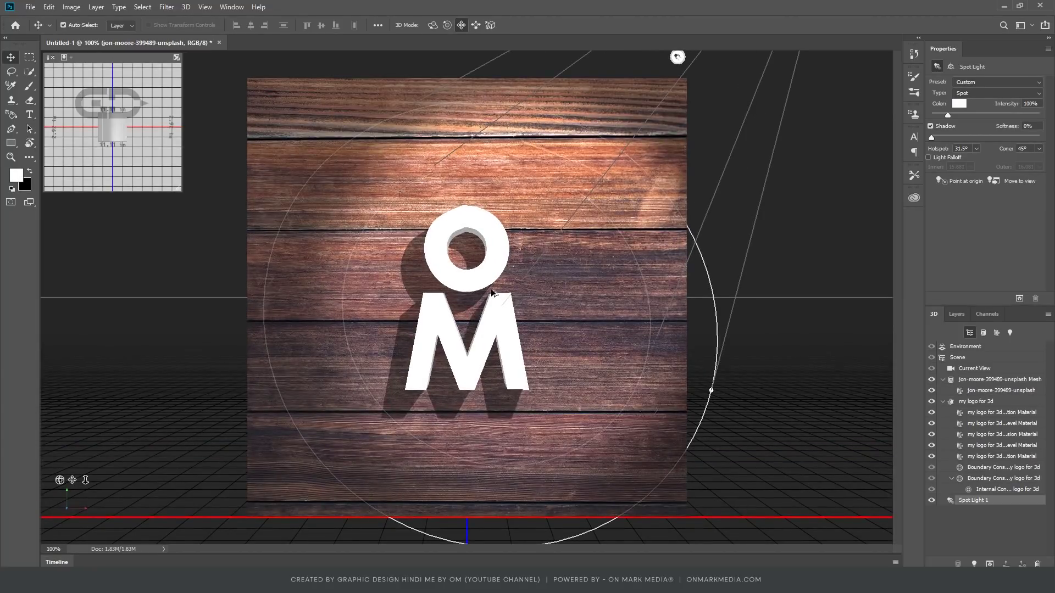
{"action": "scroll", "coordinate": [493, 293], "scroll_direction": "down", "scroll_amount": 9}
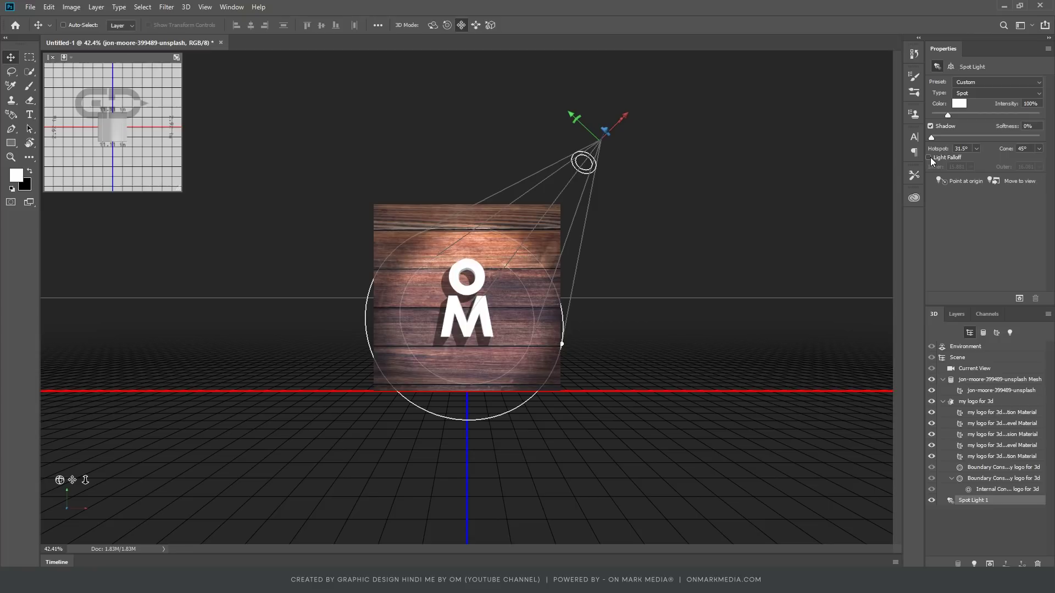
{"action": "left_click", "coordinate": [930, 158]}
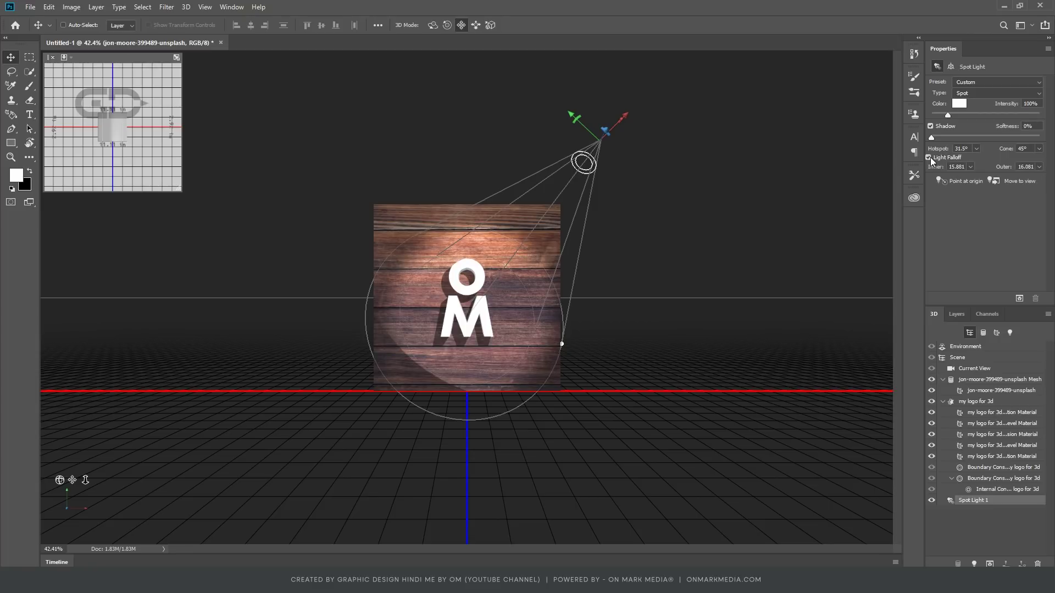
{"action": "left_click_drag", "start_coordinate": [607, 133], "coordinate": [549, 196]}
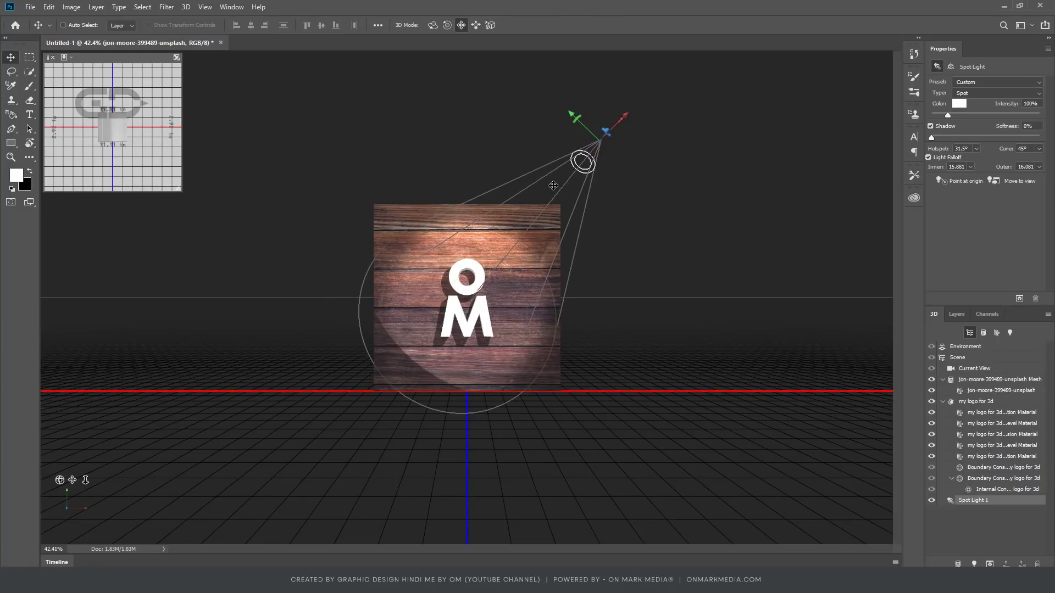
{"action": "left_click_drag", "start_coordinate": [525, 233], "coordinate": [567, 189]}
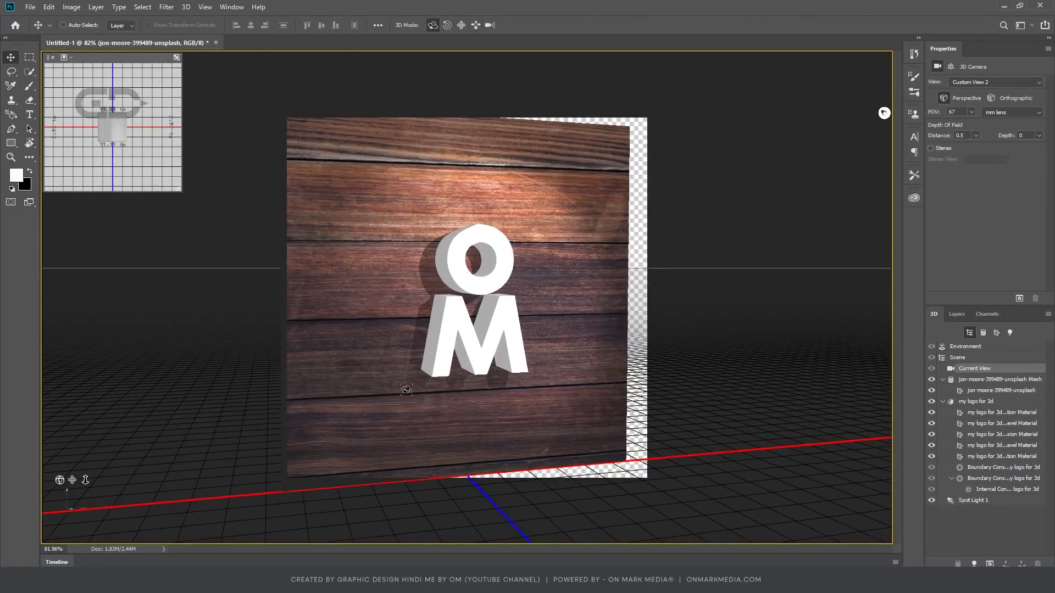
Step: Zoom in and orbit to inspect the OM letters' shading, then select the logo mesh
{"action": "scroll", "coordinate": [428, 344], "scroll_direction": "up", "scroll_amount": 2}
{"action": "scroll", "coordinate": [428, 345], "scroll_direction": "up", "scroll_amount": 2}
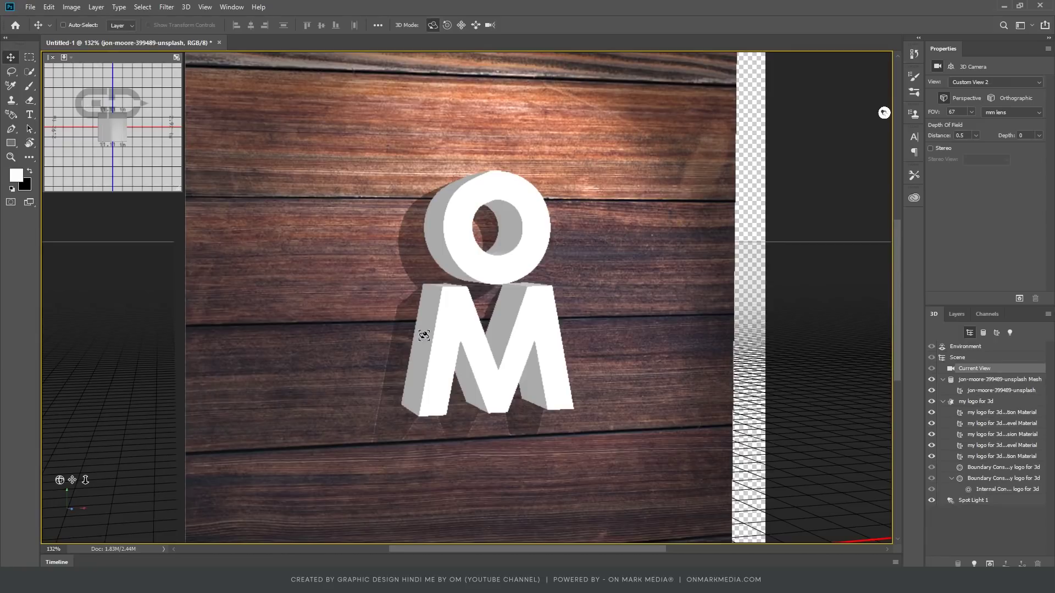
{"action": "left_click_drag", "start_coordinate": [423, 337], "coordinate": [408, 322]}
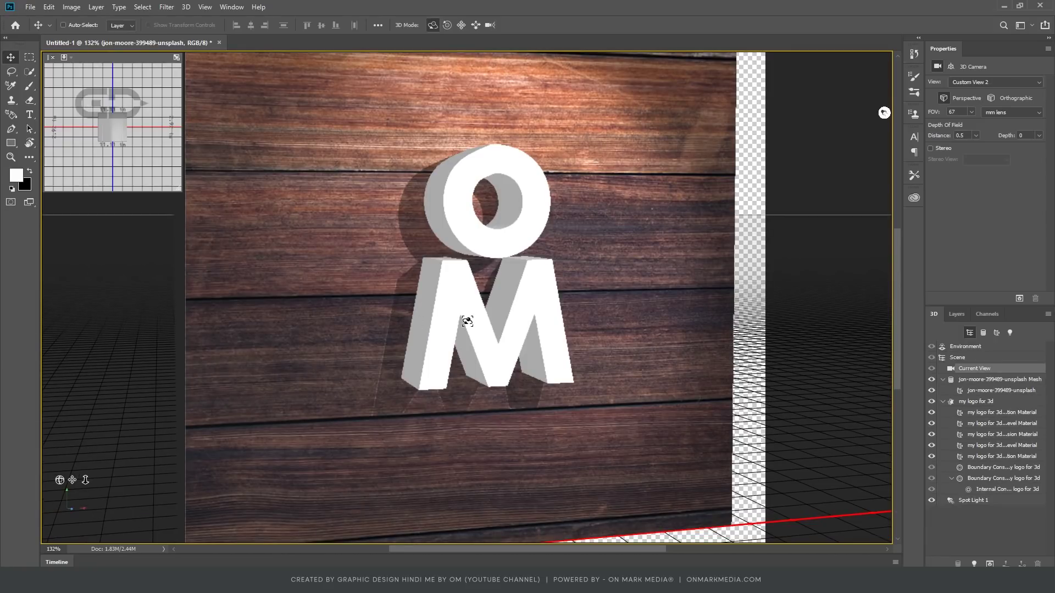
{"action": "left_click", "coordinate": [423, 346]}
{"action": "scroll", "coordinate": [424, 346], "scroll_direction": "down", "scroll_amount": 3}
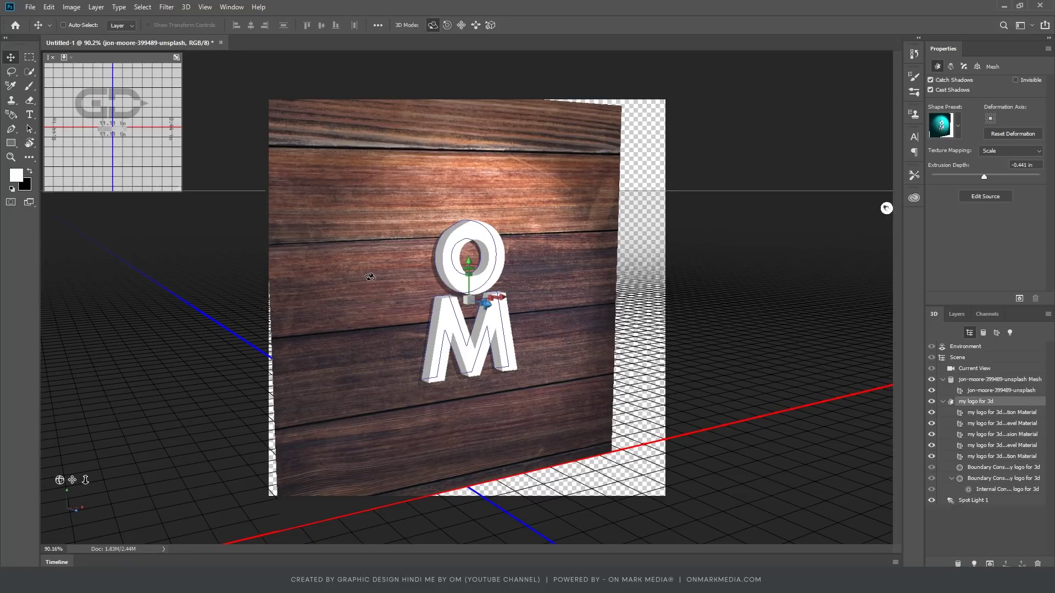
Step: Convert the layer to a Cone mesh preset and orbit to a low front view
{"action": "left_click", "coordinate": [186, 7]}
{"action": "mouse_move", "coordinate": [341, 125]}
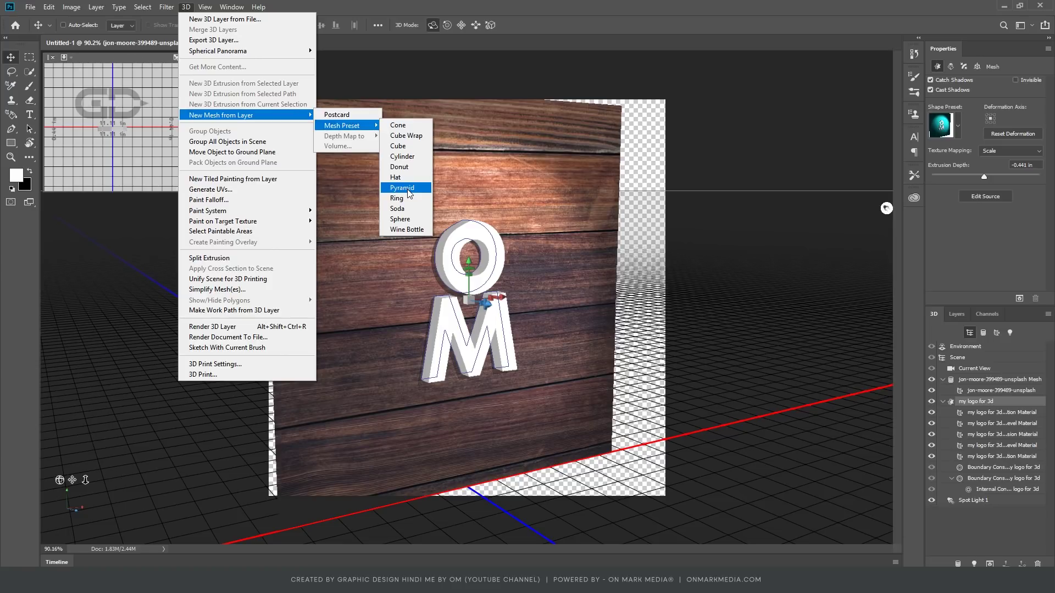
{"action": "left_click", "coordinate": [399, 128]}
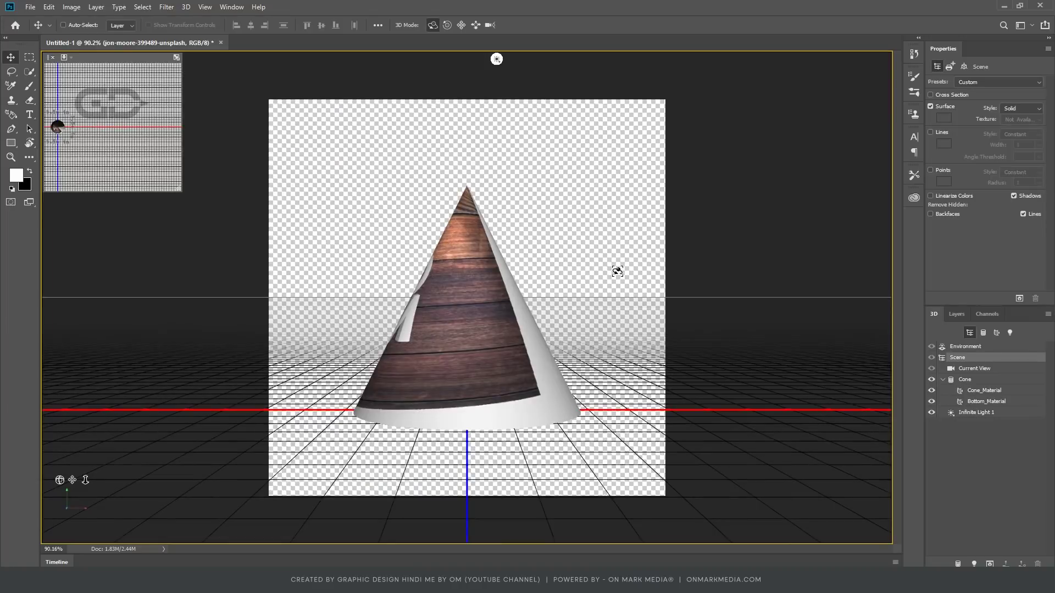
{"action": "mouse_move", "coordinate": [617, 271]}
{"action": "left_mouse_down"}
{"action": "mouse_move", "coordinate": [774, 470]}
{"action": "mouse_move", "coordinate": [738, 466]}
{"action": "left_mouse_up"}
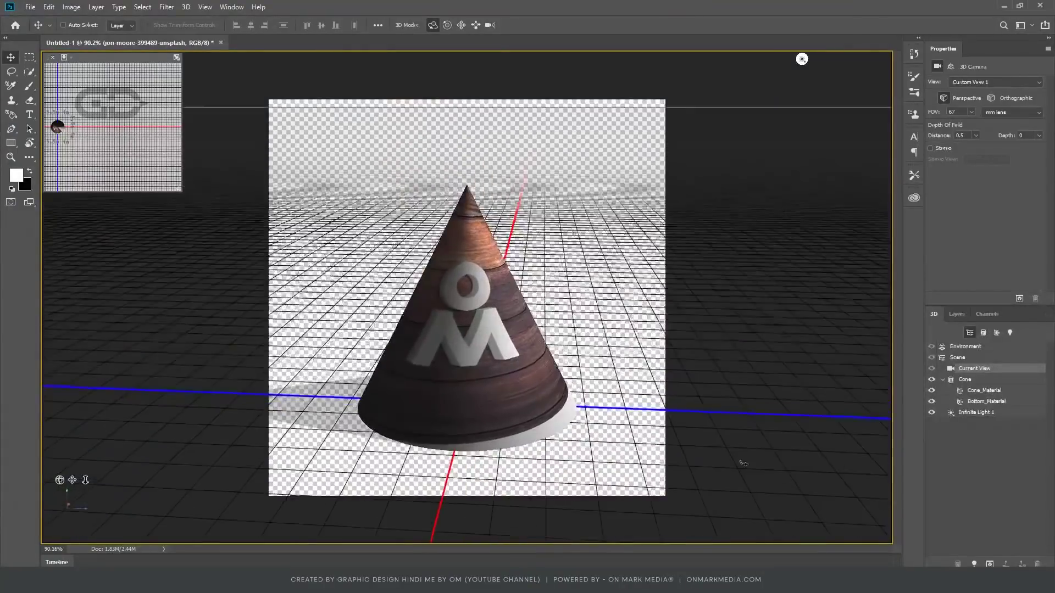
{"action": "left_click_drag", "start_coordinate": [724, 362], "coordinate": [711, 301]}
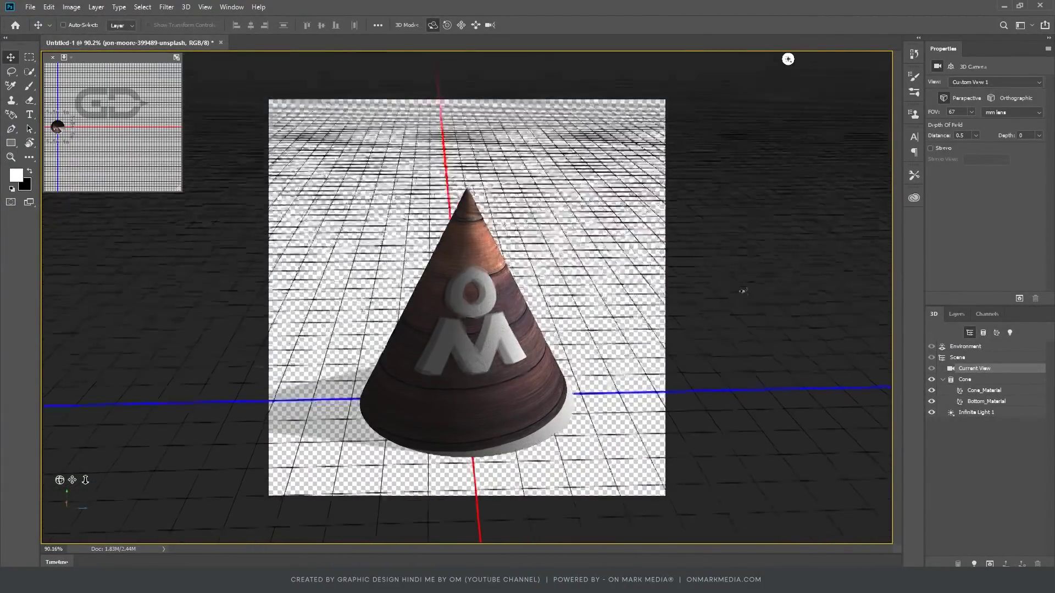
Step: Undo the cone and stretch Spot Light 1's falloff to about 1150.694
{"action": "key", "text": "ctrl+z"}
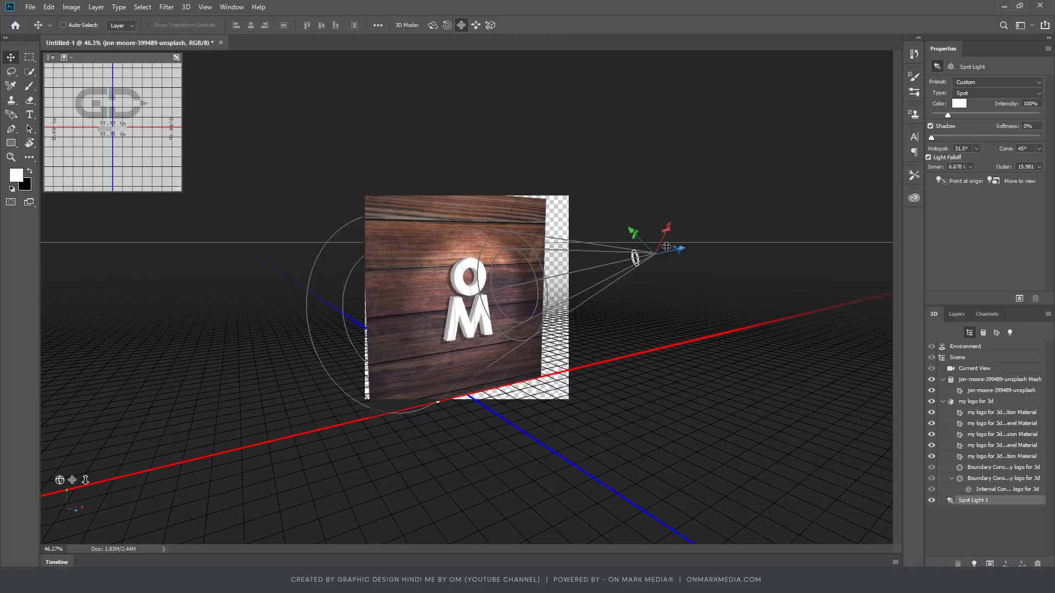
{"action": "scroll", "coordinate": [467, 324], "scroll_direction": "up", "scroll_amount": 3}
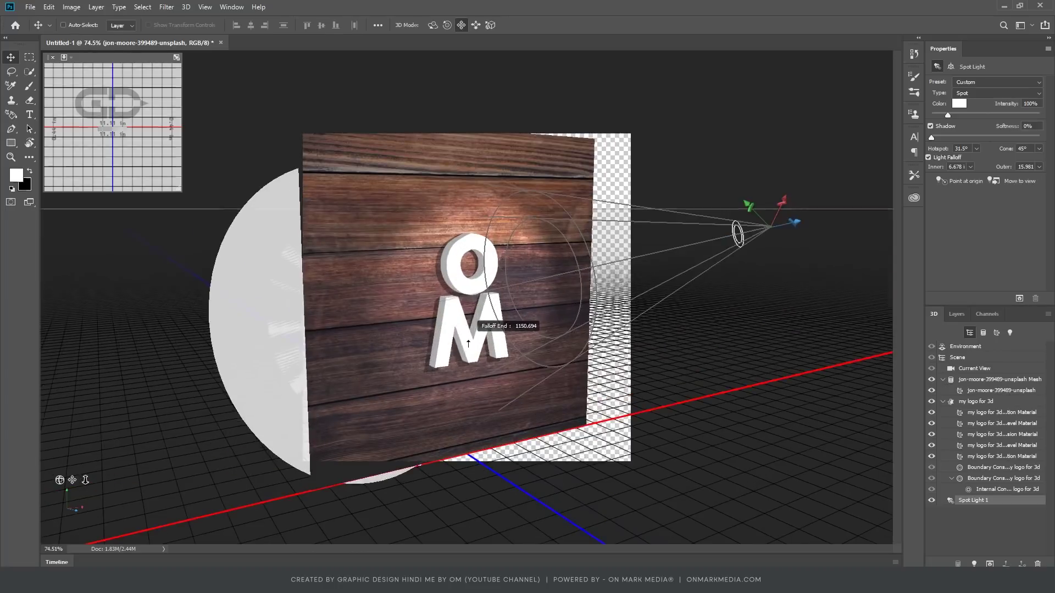
{"action": "left_click", "coordinate": [474, 338]}
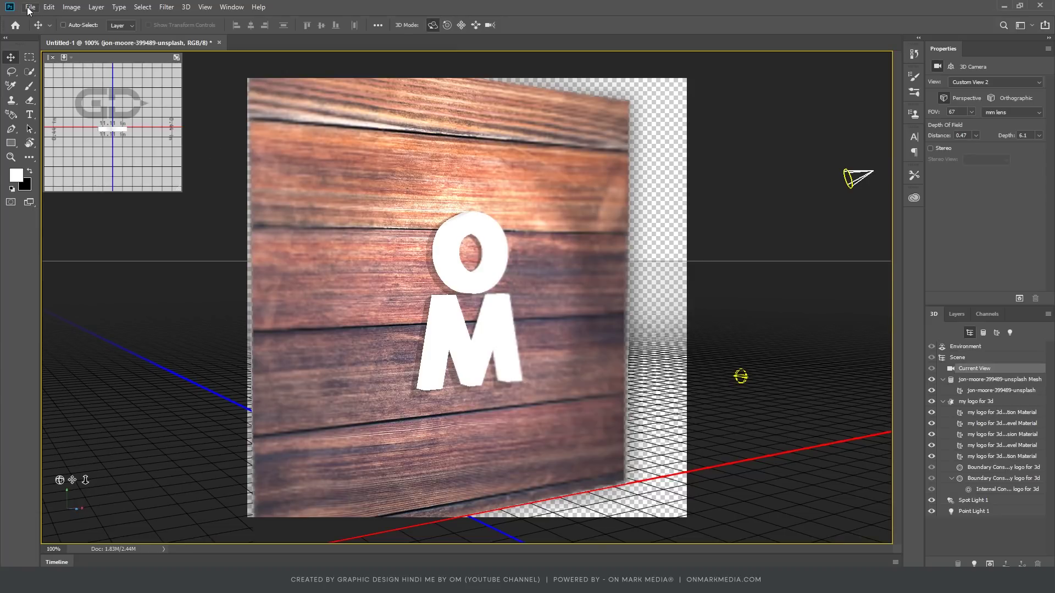
{"action": "left_click", "coordinate": [48, 8]}
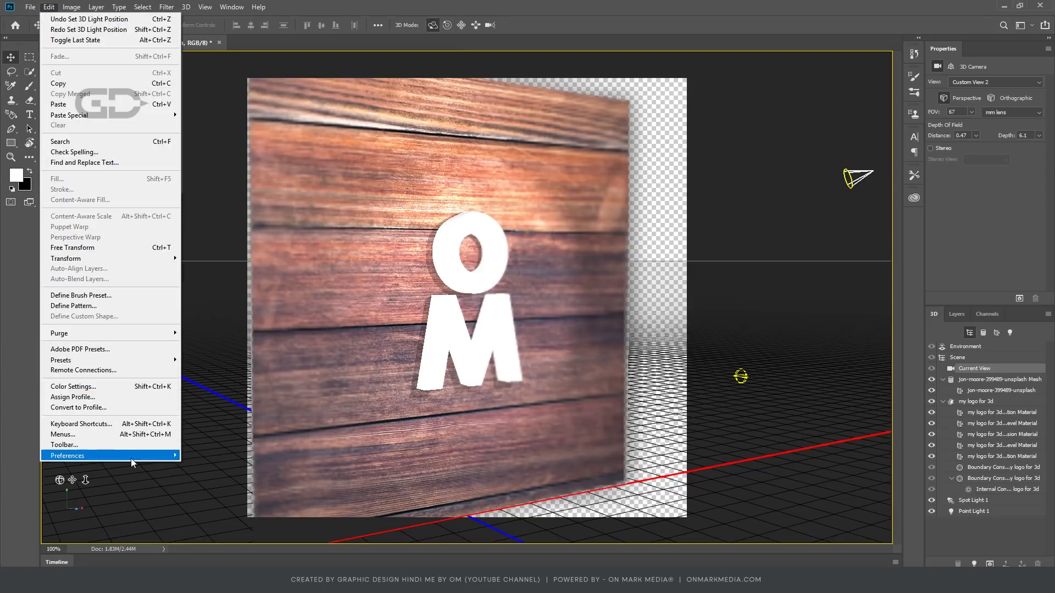
{"action": "mouse_move", "coordinate": [67, 456]}
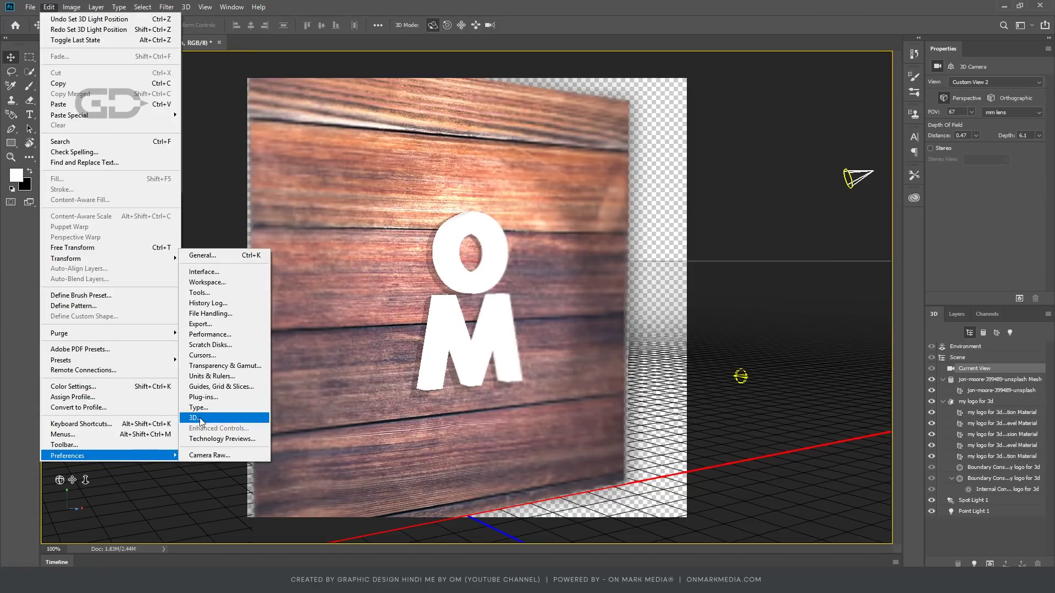
{"action": "left_click", "coordinate": [196, 418]}
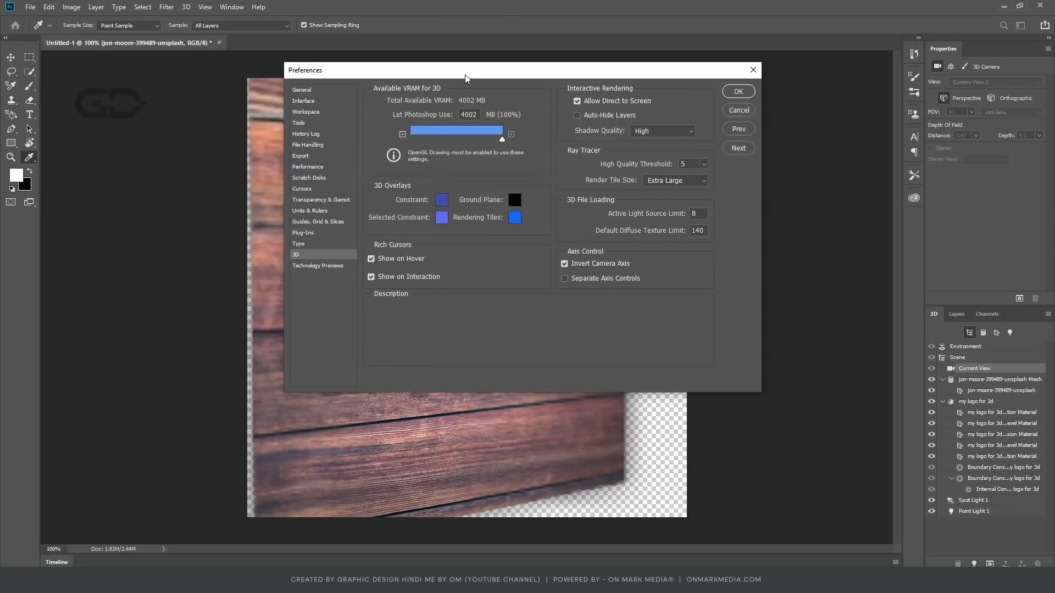
{"action": "left_click_drag", "start_coordinate": [469, 74], "coordinate": [487, 96]}
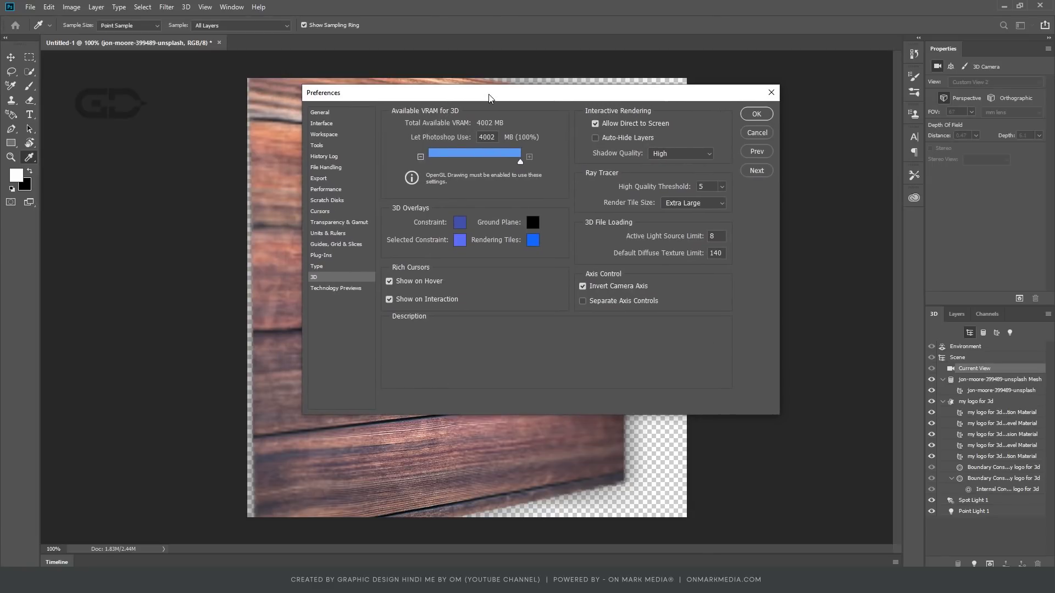
{"action": "left_click", "coordinate": [679, 155]}
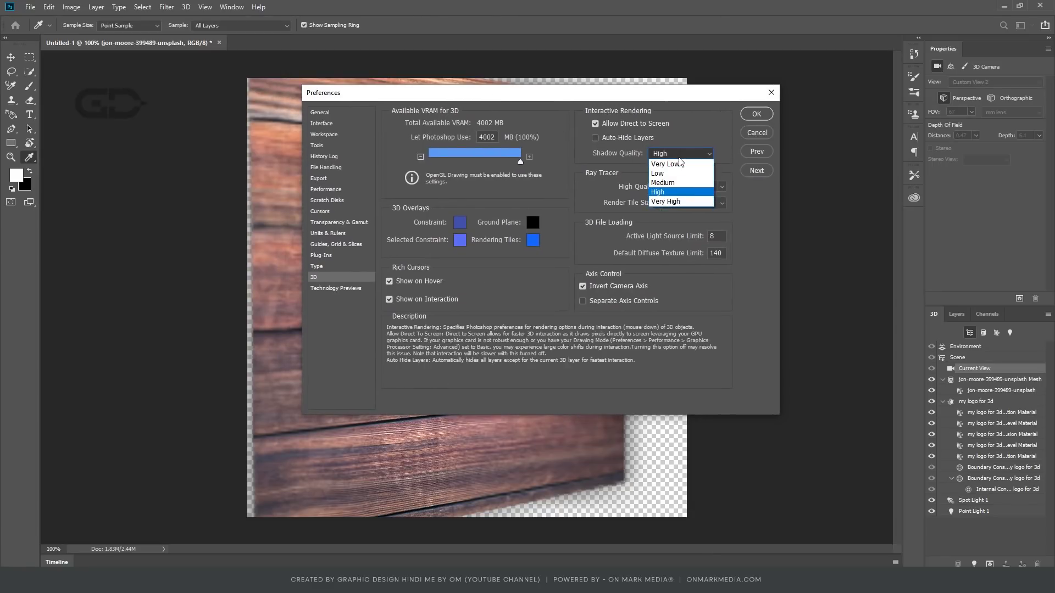
{"action": "left_click", "coordinate": [580, 195]}
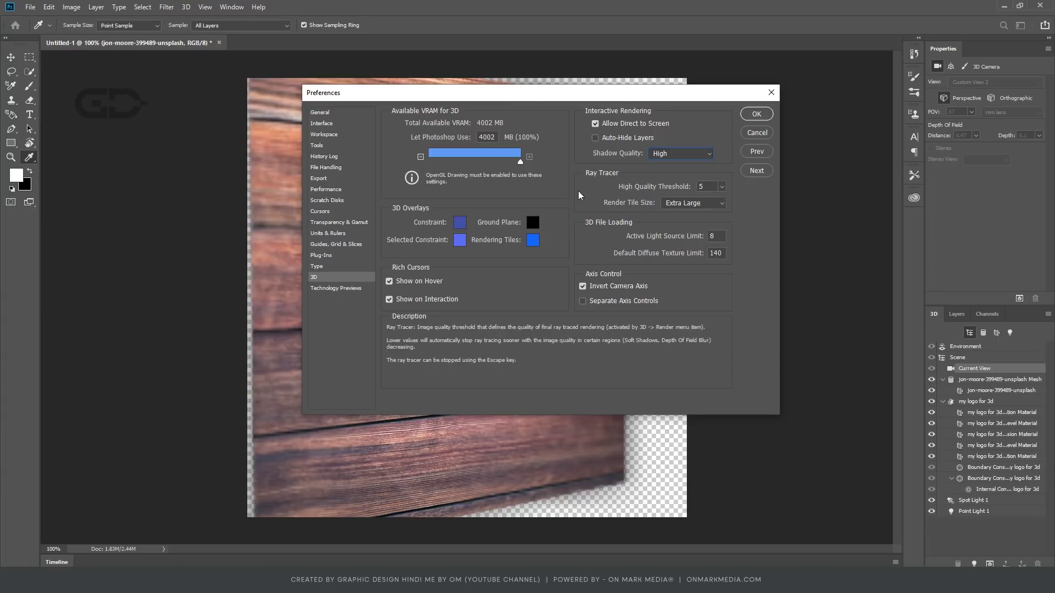
{"action": "left_click", "coordinate": [722, 187]}
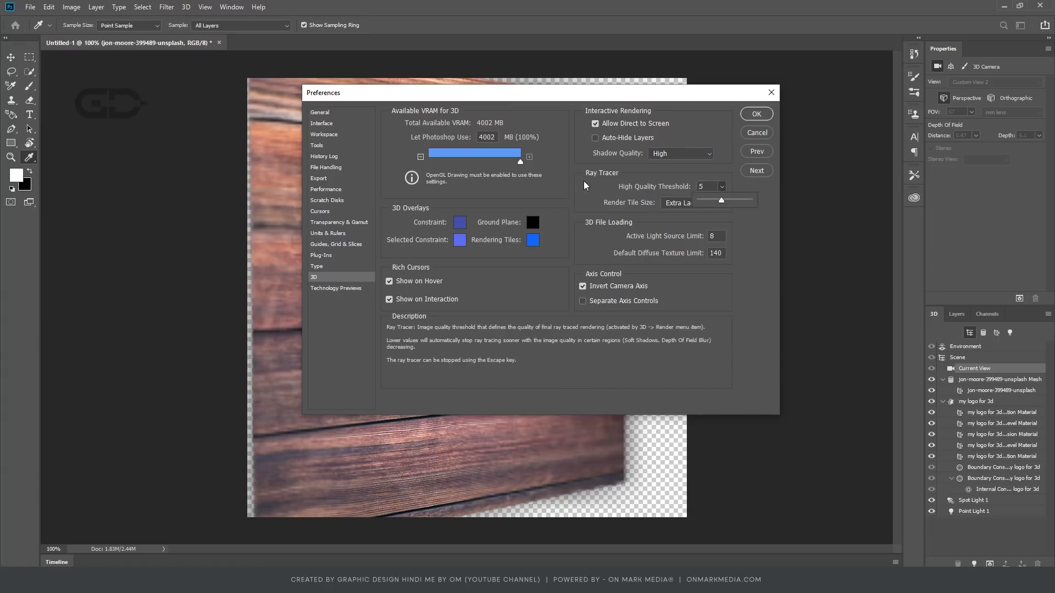
{"action": "left_click", "coordinate": [575, 197]}
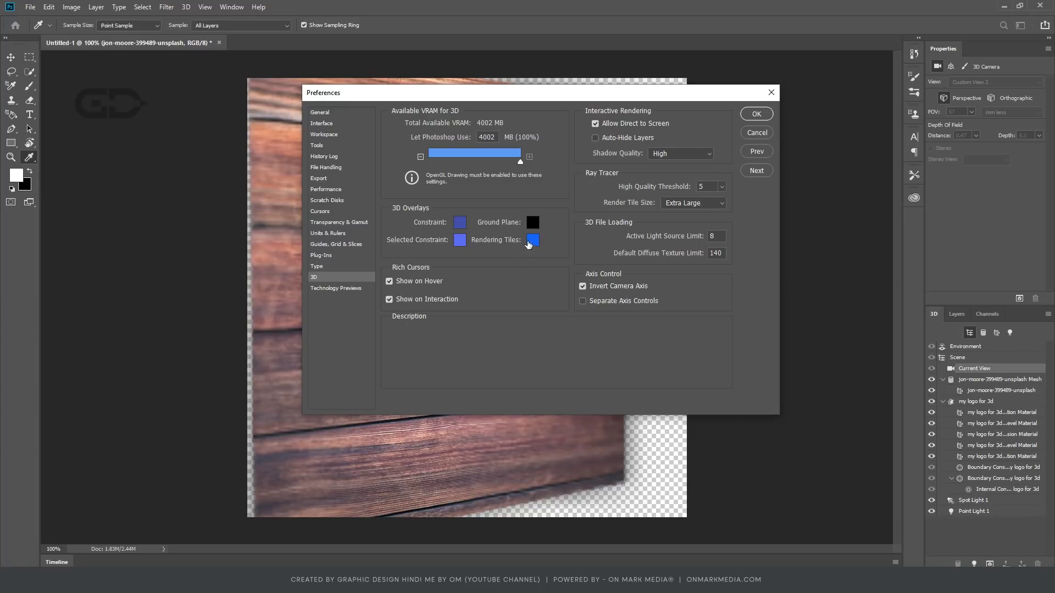
{"action": "left_click", "coordinate": [756, 114]}
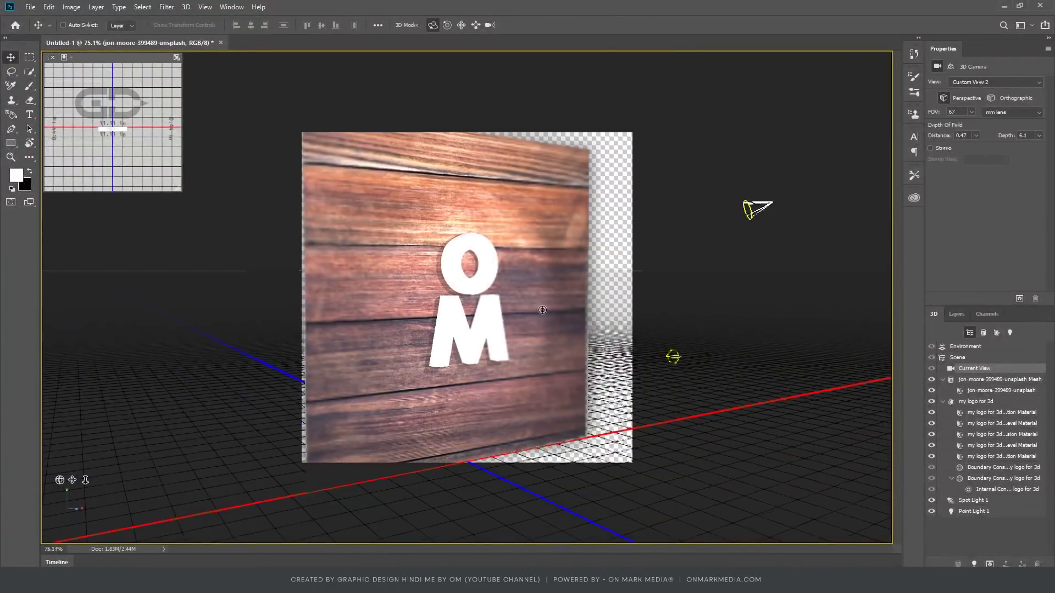
Step: Zoom in and back out to check the depth-of-field render of the OM letters
{"action": "scroll", "coordinate": [328, 307], "scroll_direction": "up", "scroll_amount": 2}
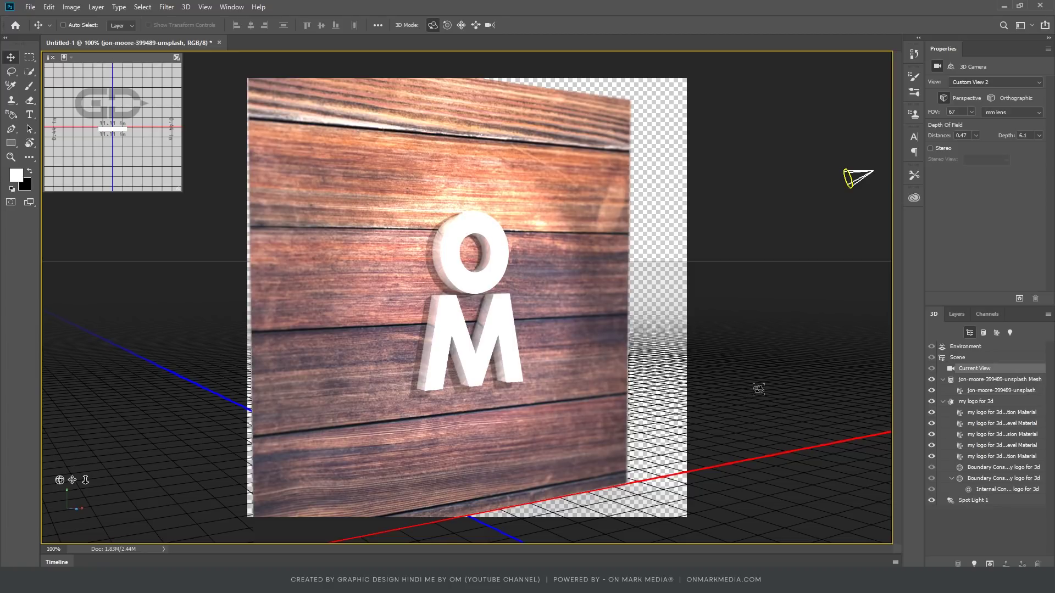
{"action": "scroll", "coordinate": [655, 313], "scroll_direction": "down", "scroll_amount": 1}
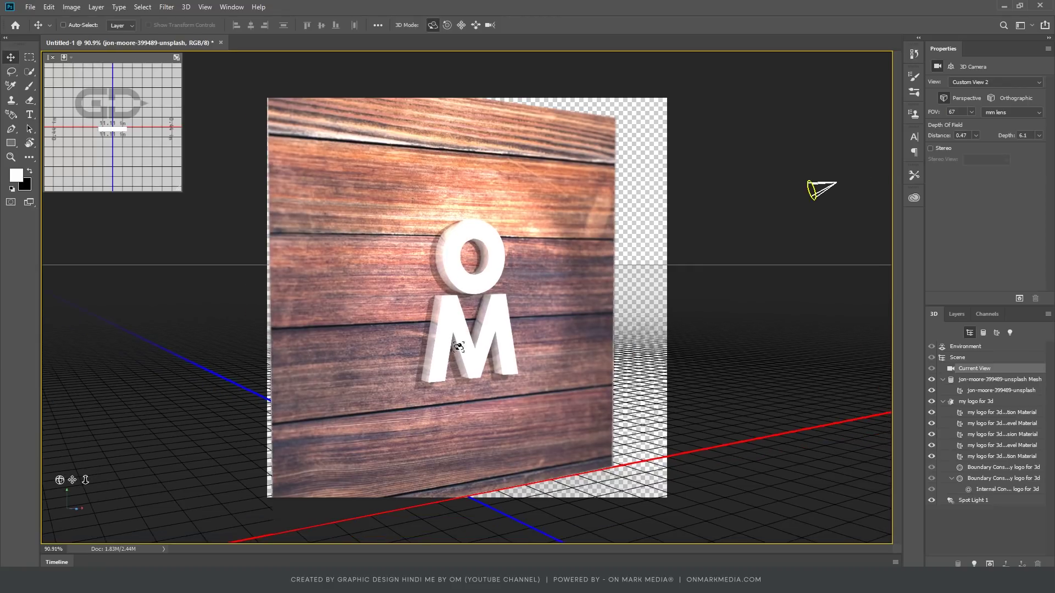
Step: Open Save for Web with JPEG format at Maximum quality 100
{"action": "key", "text": "ctrl"}
{"action": "key", "text": "ctrl+alt+shift+s"}
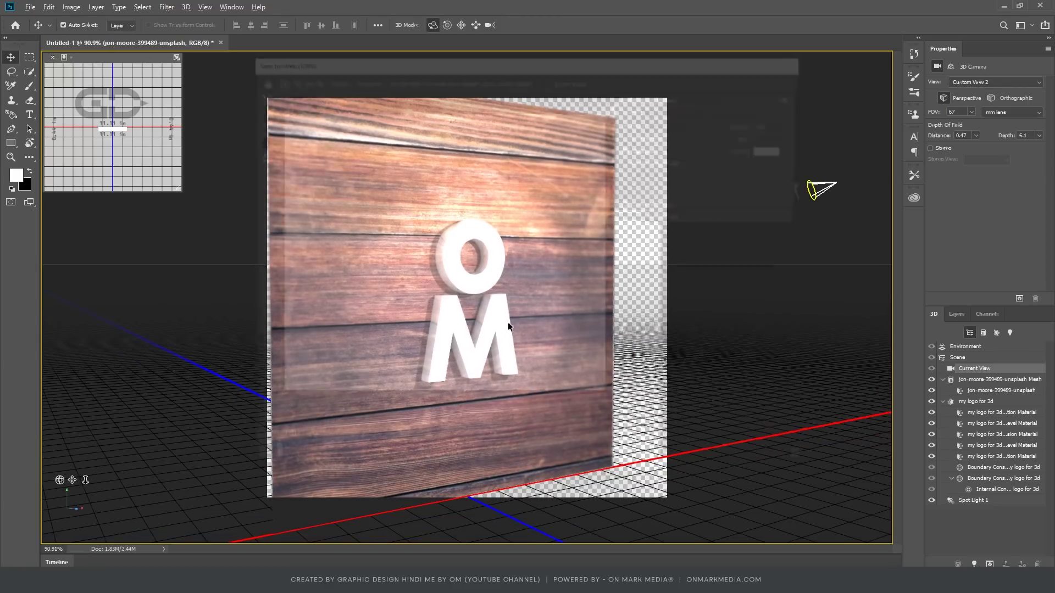
{"action": "left_click_drag", "start_coordinate": [537, 263], "coordinate": [515, 275]}
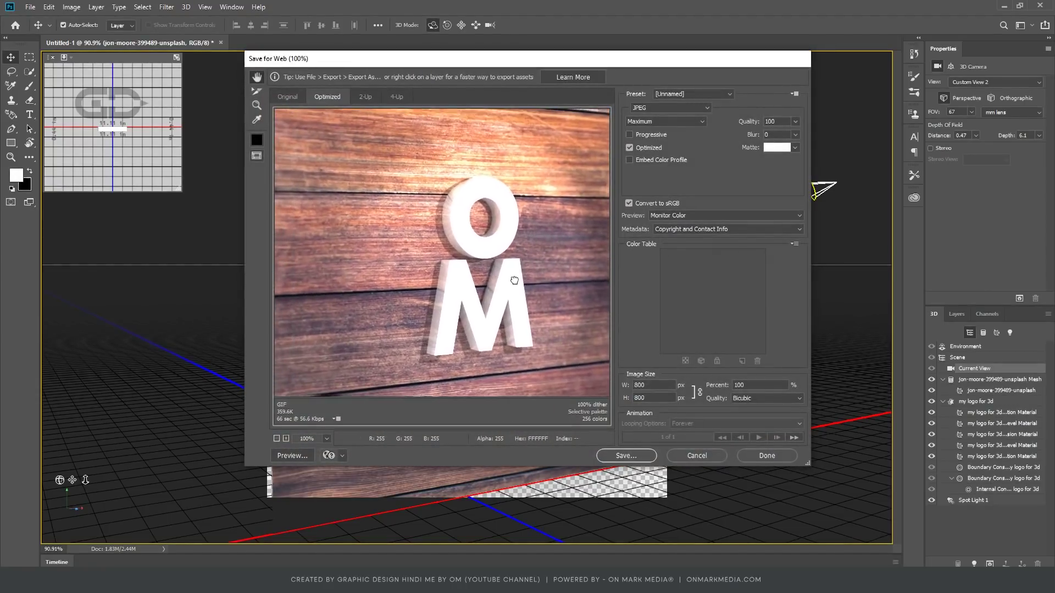
{"action": "left_click", "coordinate": [663, 107]}
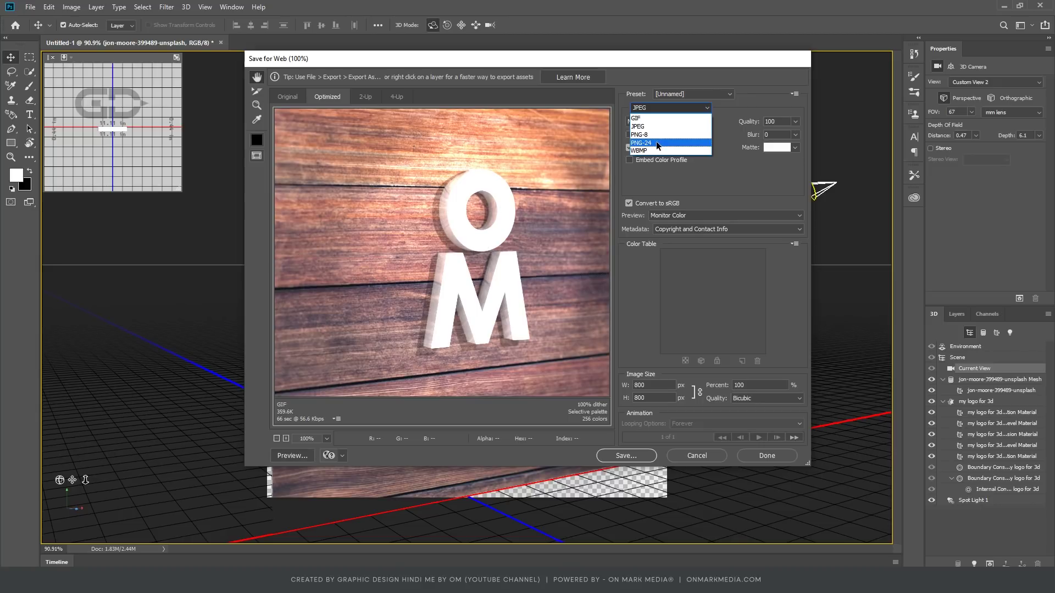
{"action": "left_click", "coordinate": [627, 323]}
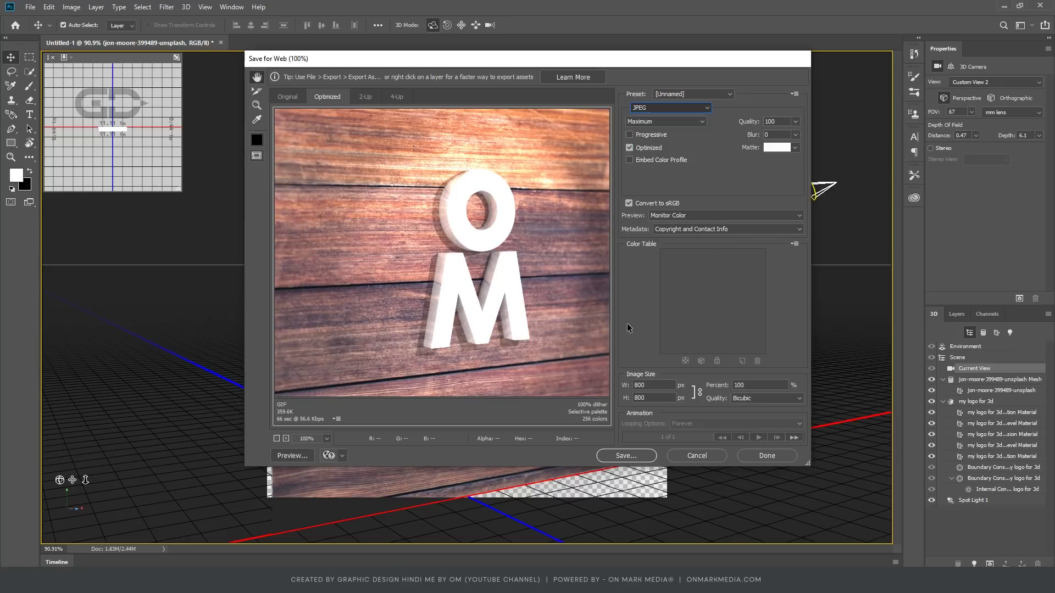